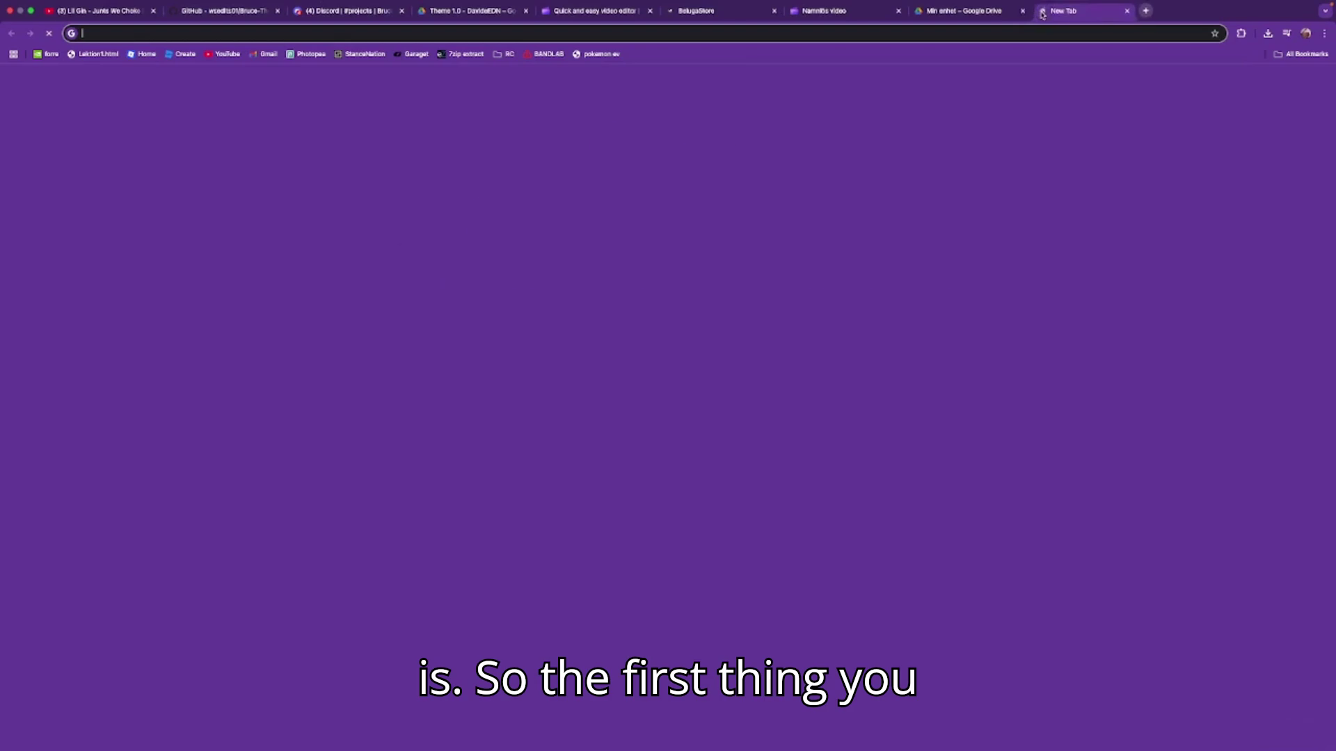
Open a new Chrome tab, replacing the Google Drive 'Min enhet' view with the Google start page
{"action": "left_click", "coordinate": [1042, 11]}
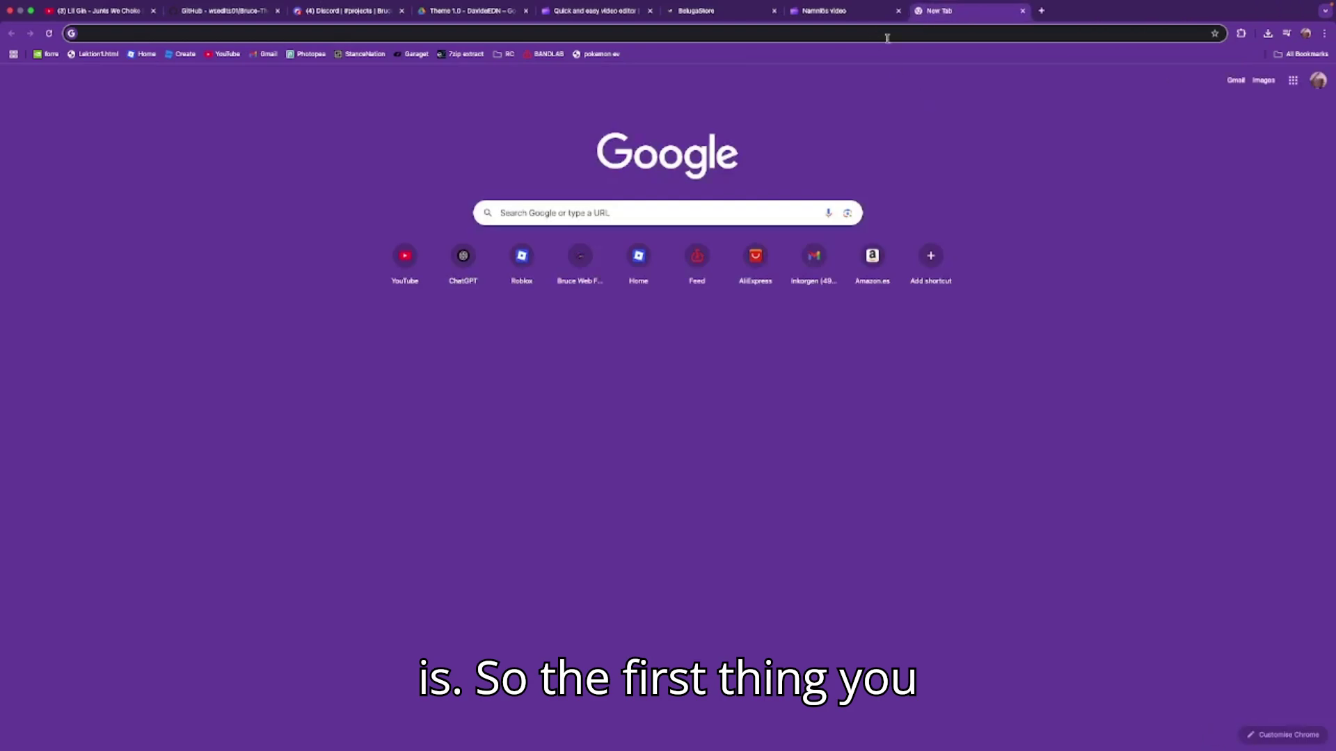
Load the Bruce Web Flasher page and select the Beta Release
{"action": "type", "text": "b"}
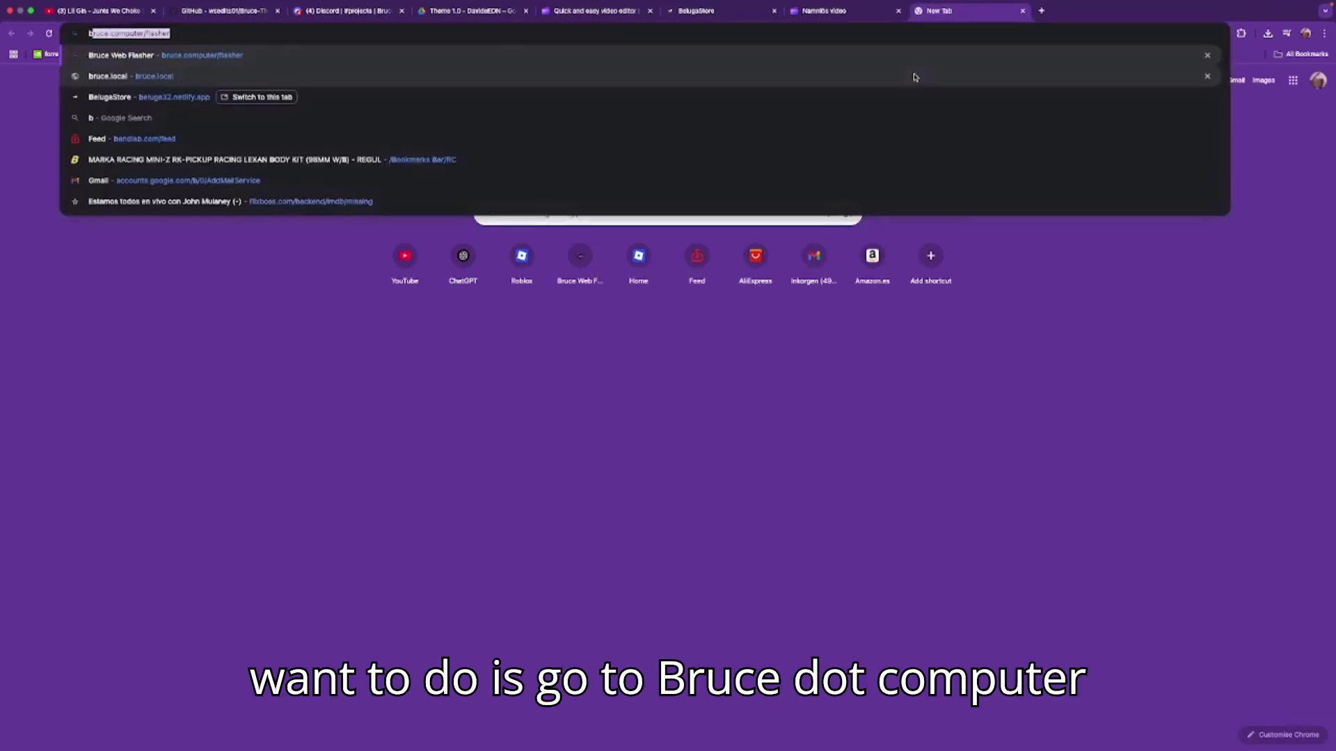
{"action": "type", "text": "ruce"}
{"action": "key", "text": "Return"}
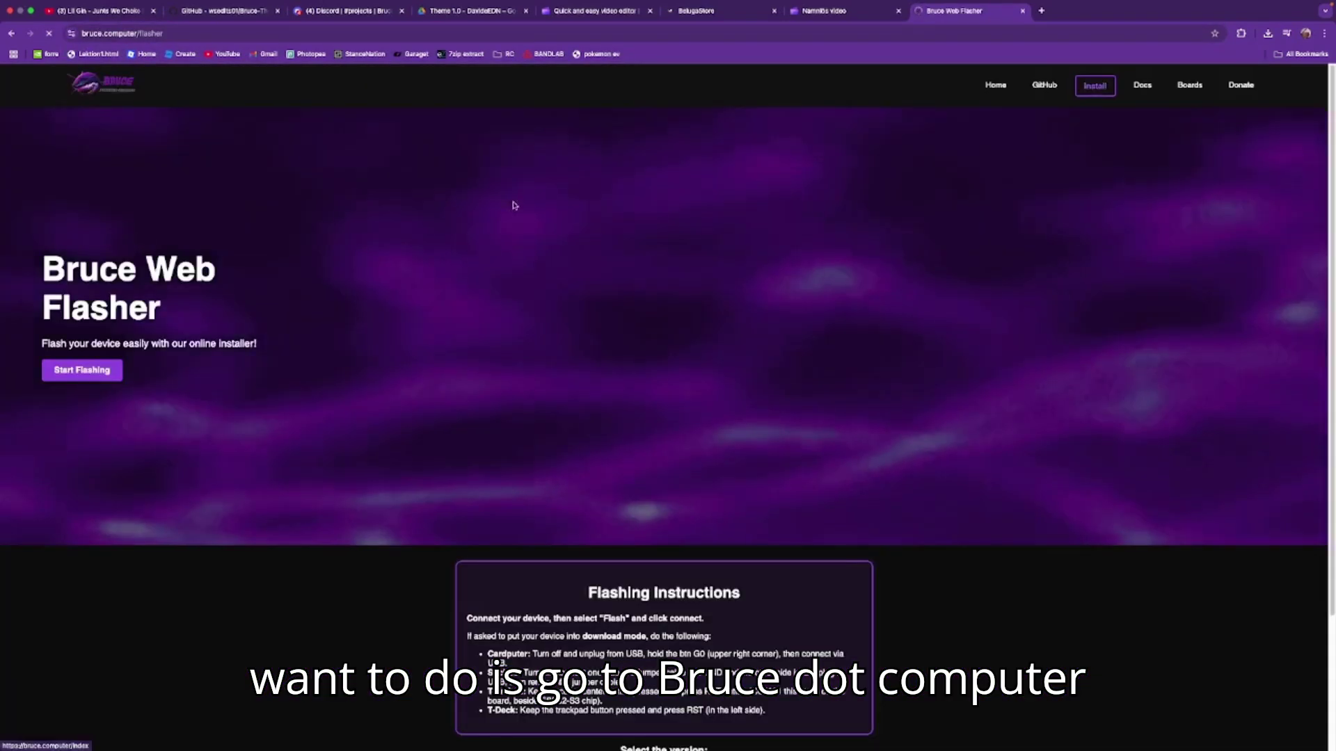
{"action": "scroll", "coordinate": [1028, 391], "scroll_direction": "down", "scroll_amount": 3}
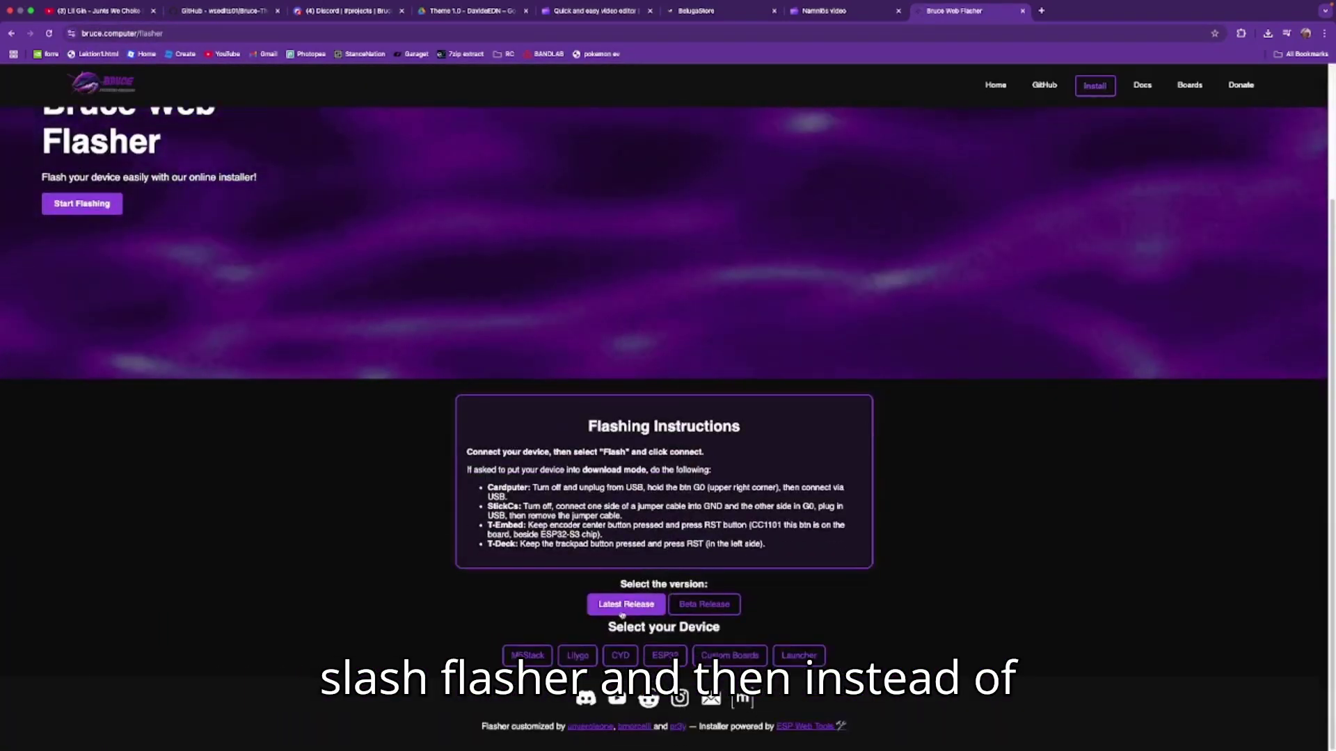
{"action": "left_click", "coordinate": [705, 605]}
Browse the M5Stack (StickC Plus2), Lilygo, CYD, ESP32 and Custom Boards lists
{"action": "left_click", "coordinate": [512, 656]}
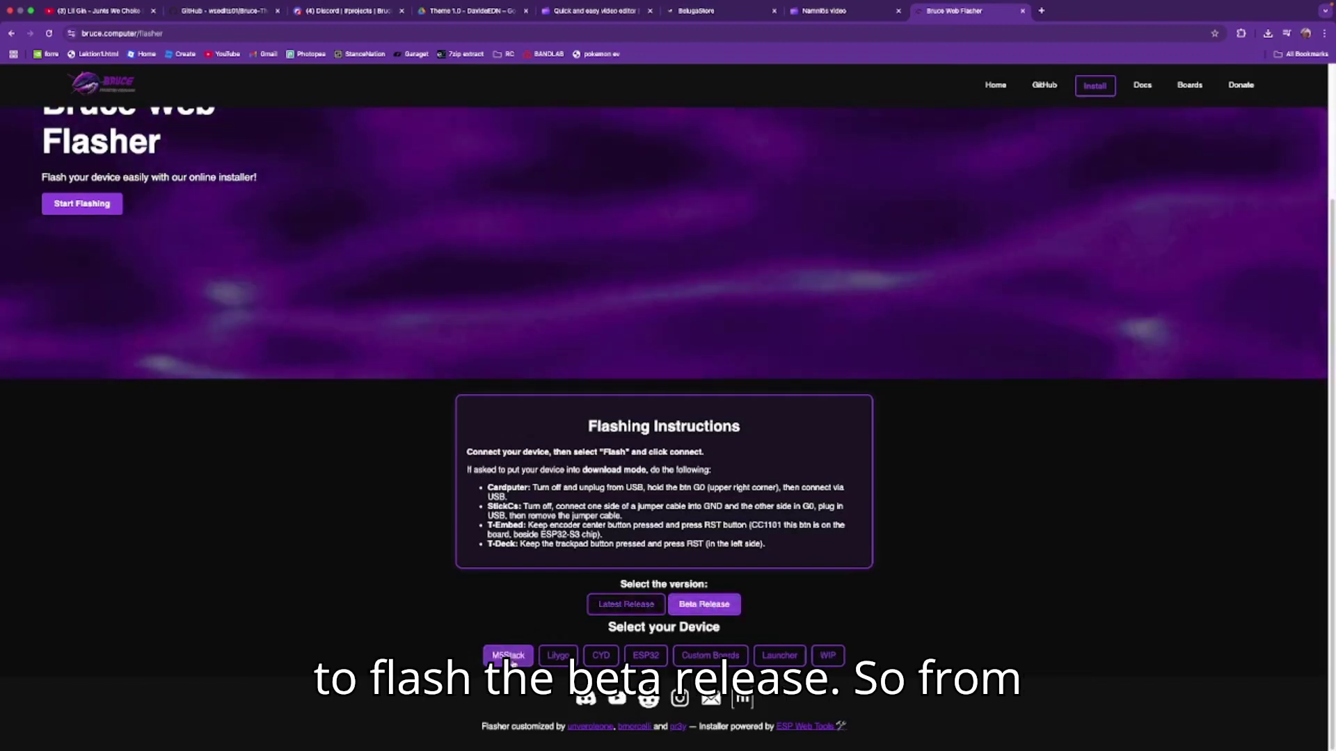
{"action": "left_click", "coordinate": [497, 659]}
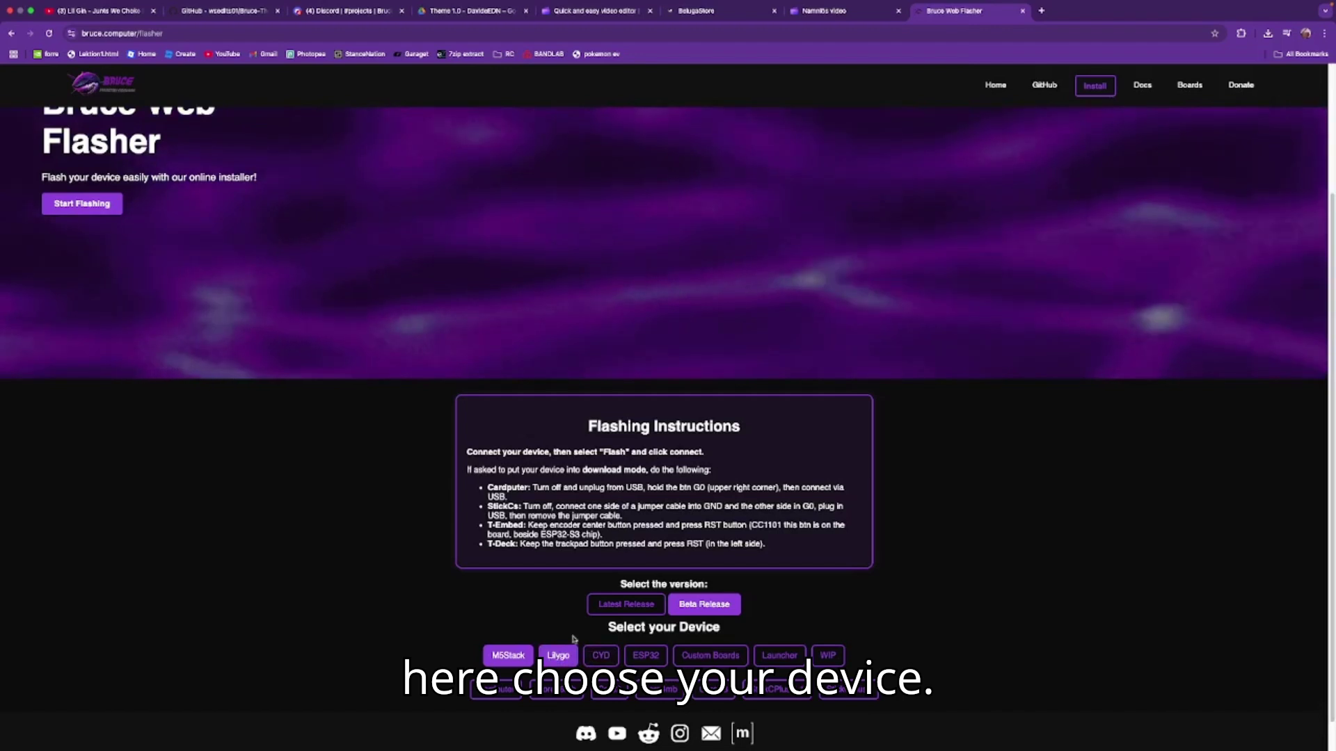
{"action": "left_click", "coordinate": [851, 690]}
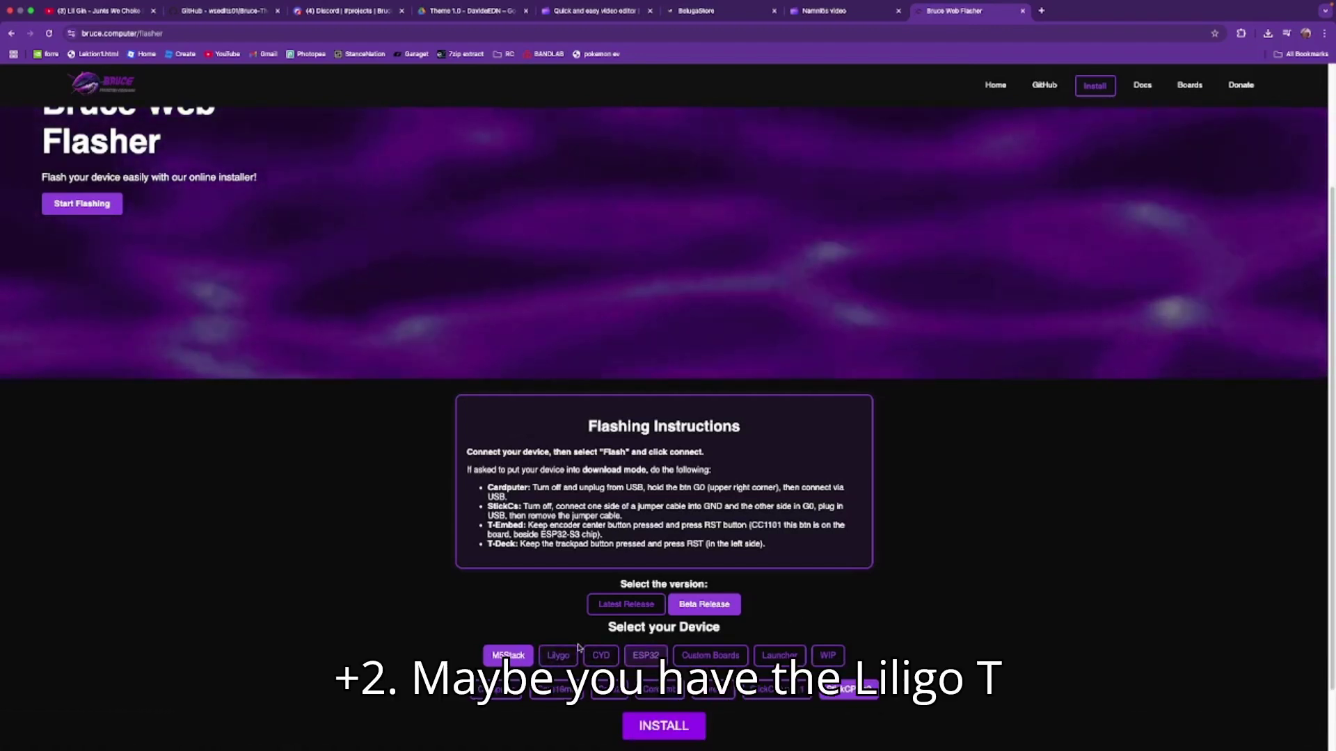
{"action": "left_click", "coordinate": [558, 656]}
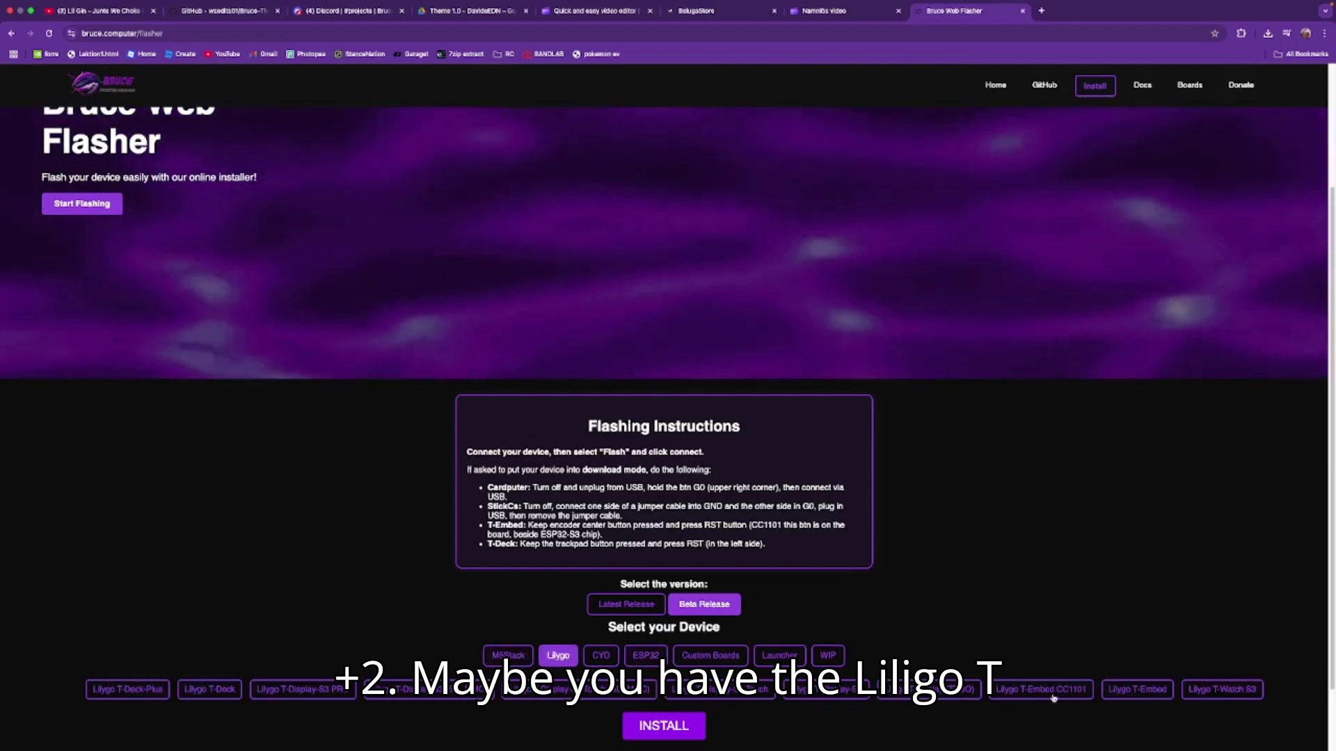
{"action": "left_click", "coordinate": [601, 655]}
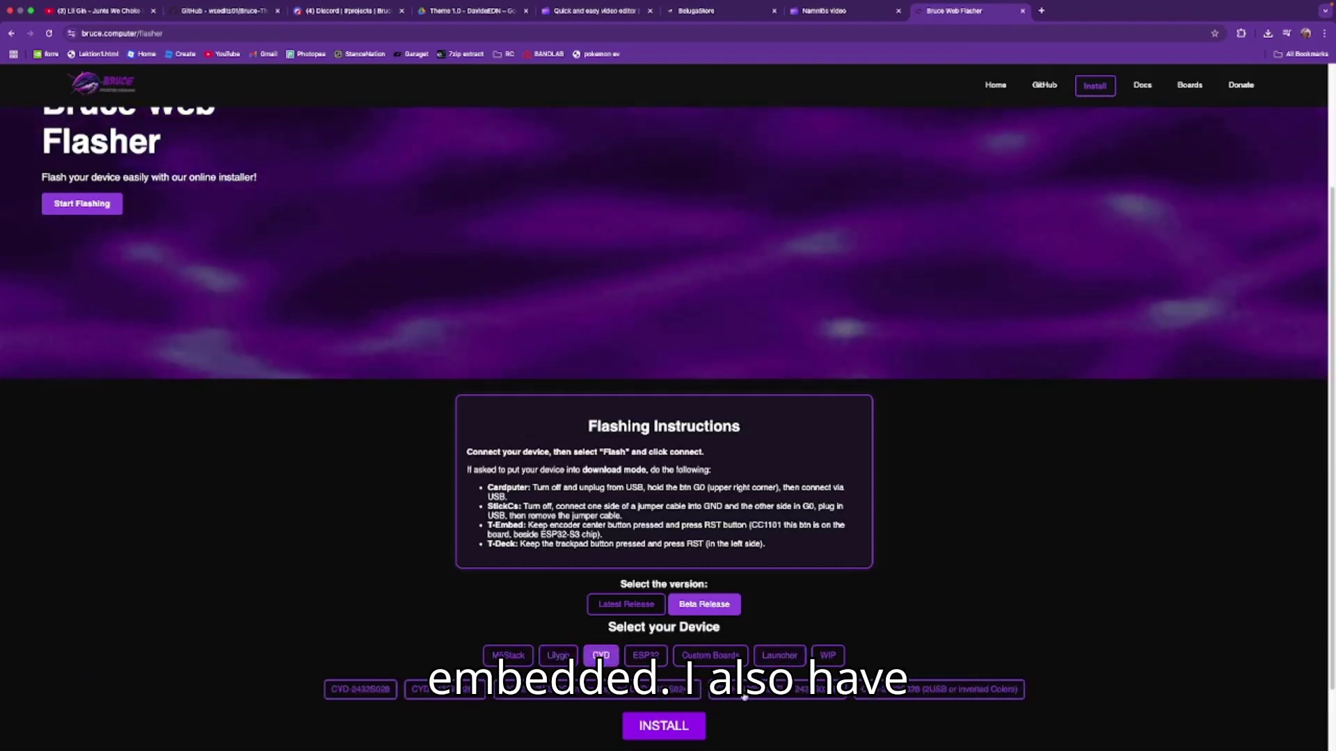
{"action": "left_click", "coordinate": [800, 691]}
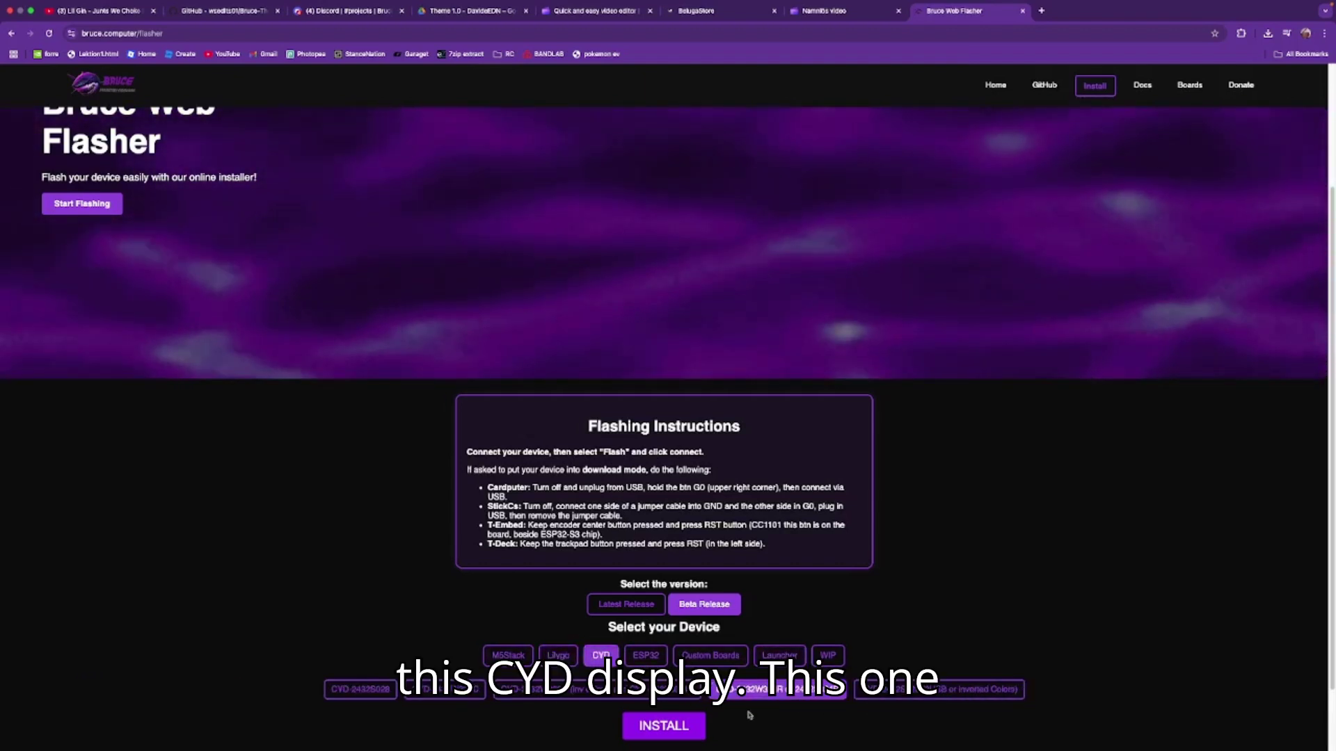
{"action": "left_click", "coordinate": [645, 656]}
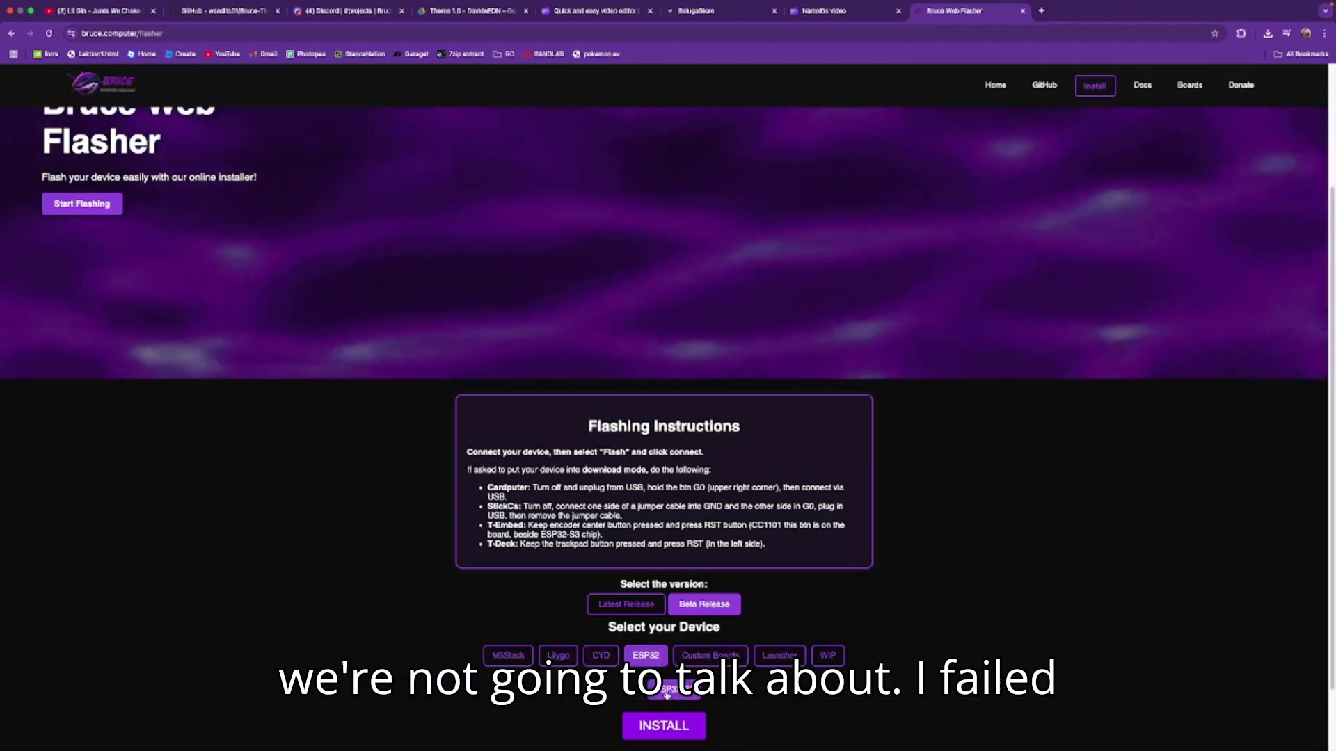
{"action": "left_click", "coordinate": [724, 654]}
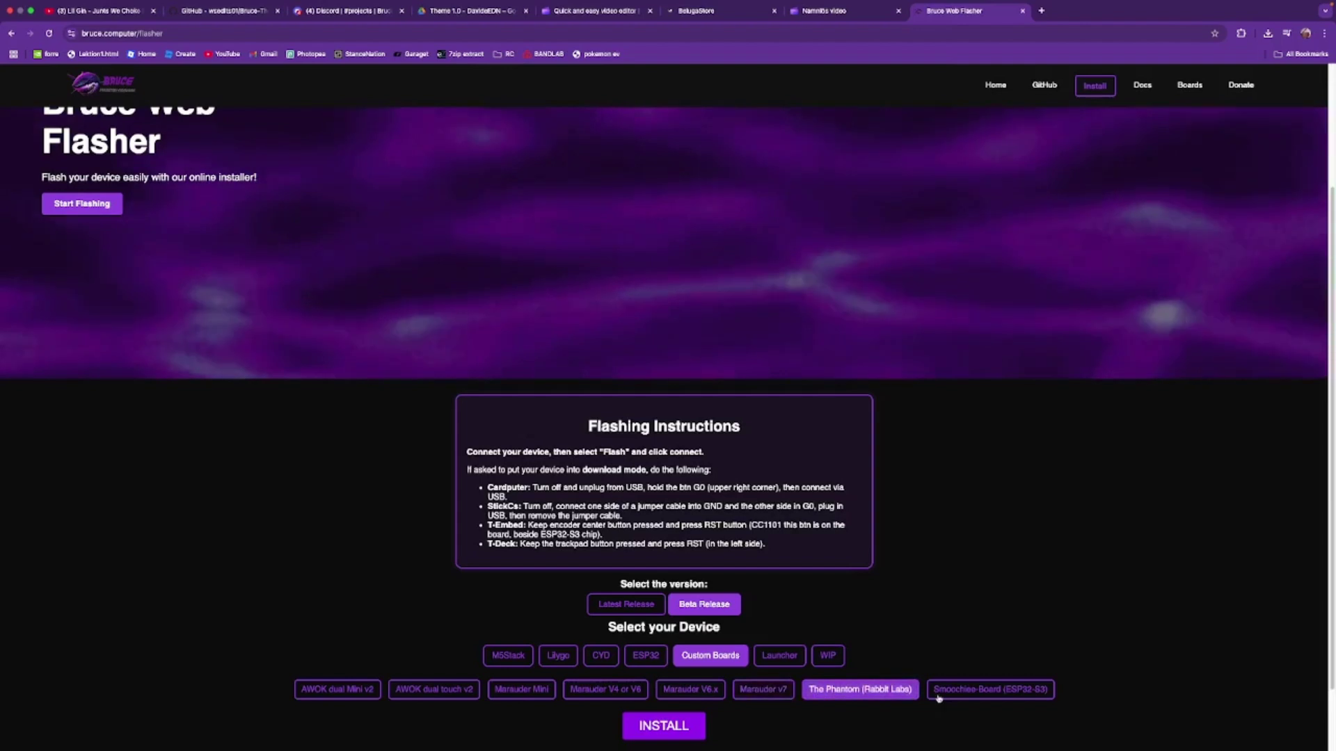
Check the Launcher and WIP lists, return to a CYD board, and start the install
{"action": "left_click", "coordinate": [779, 655]}
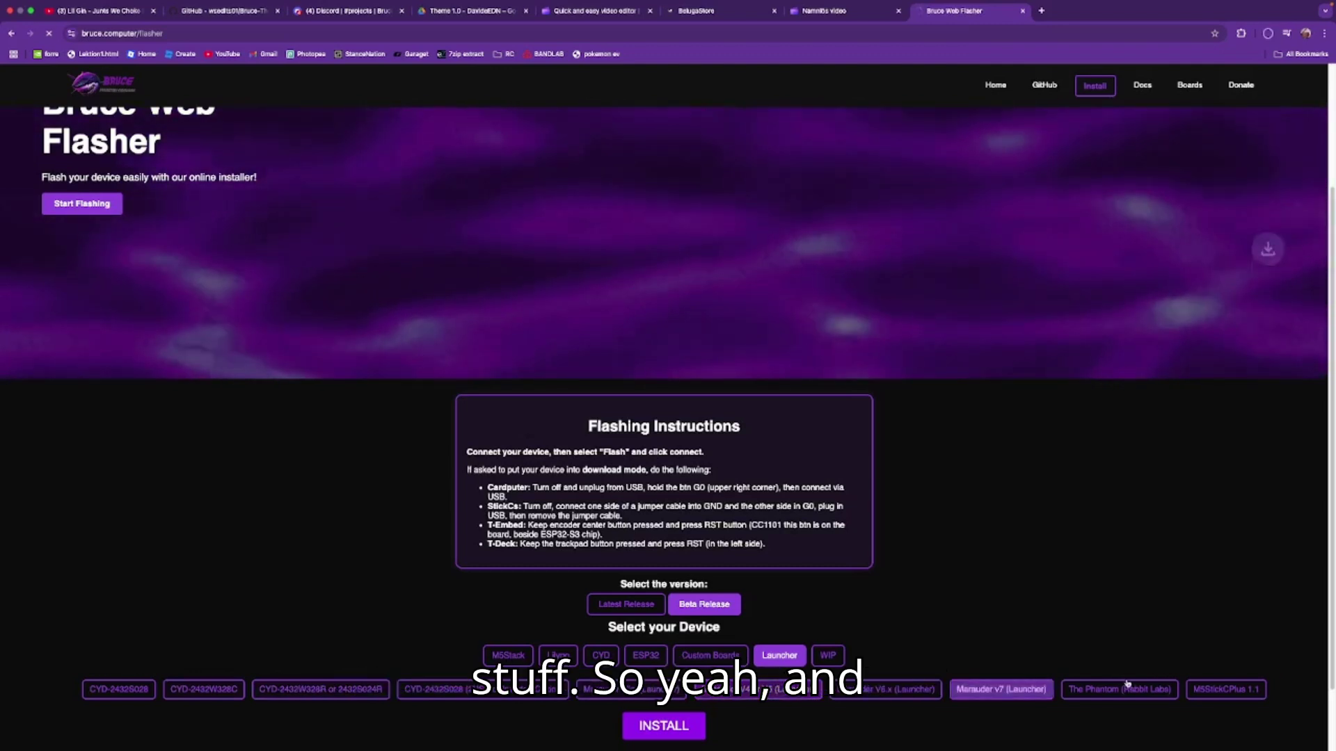
{"action": "left_click", "coordinate": [840, 657]}
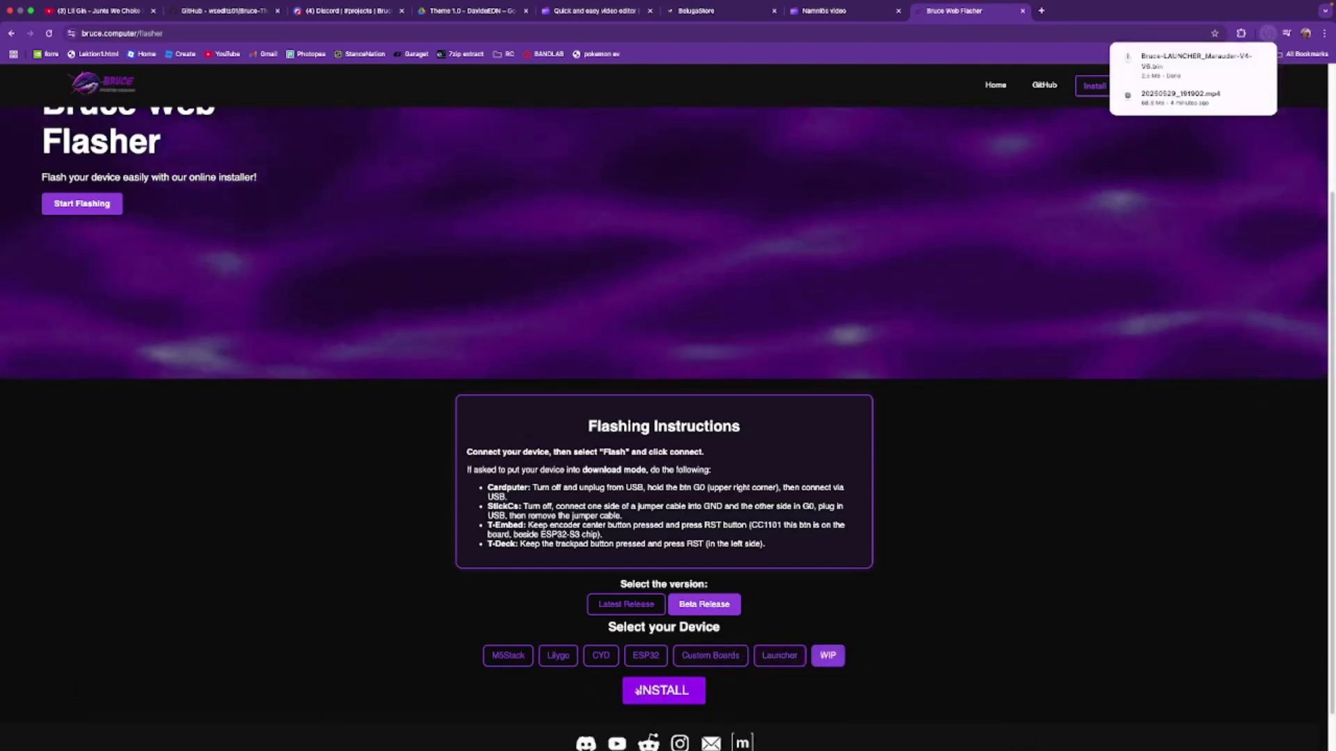
{"action": "mouse_move", "coordinate": [1202, 69]}
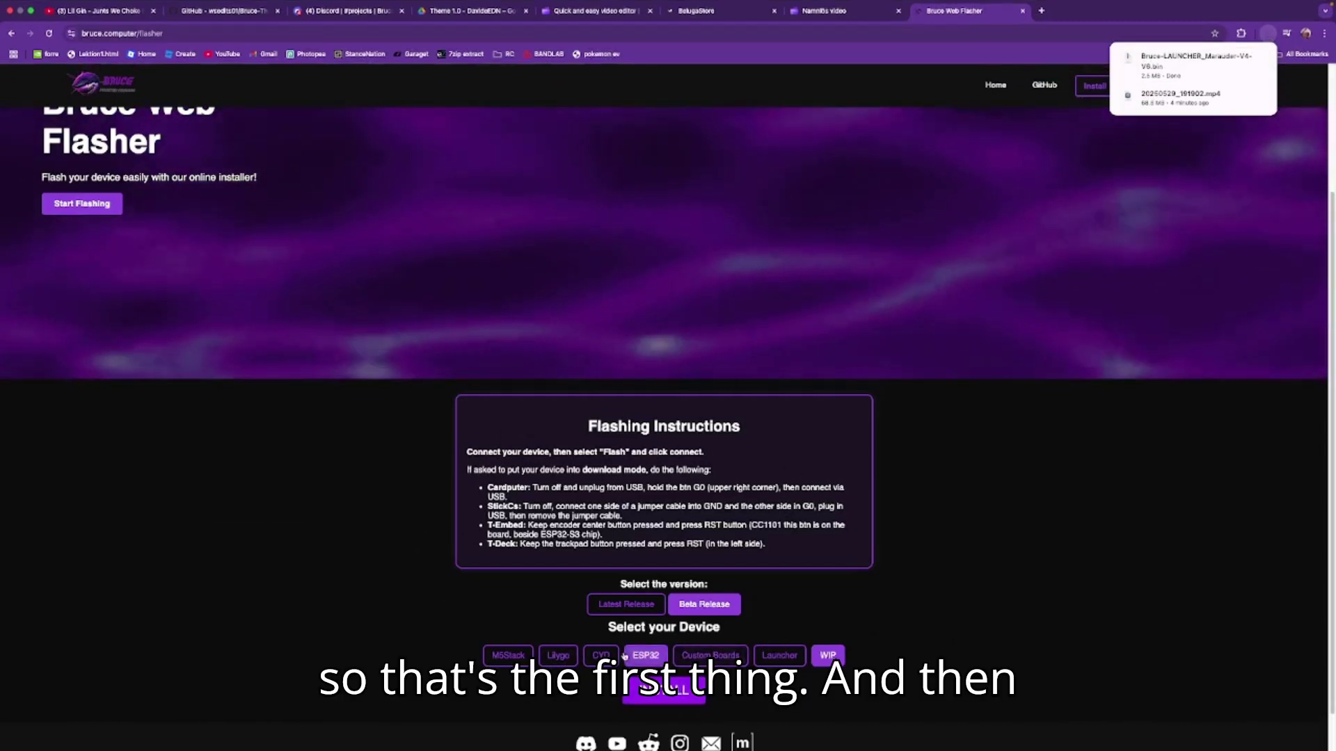
{"action": "left_click", "coordinate": [601, 656]}
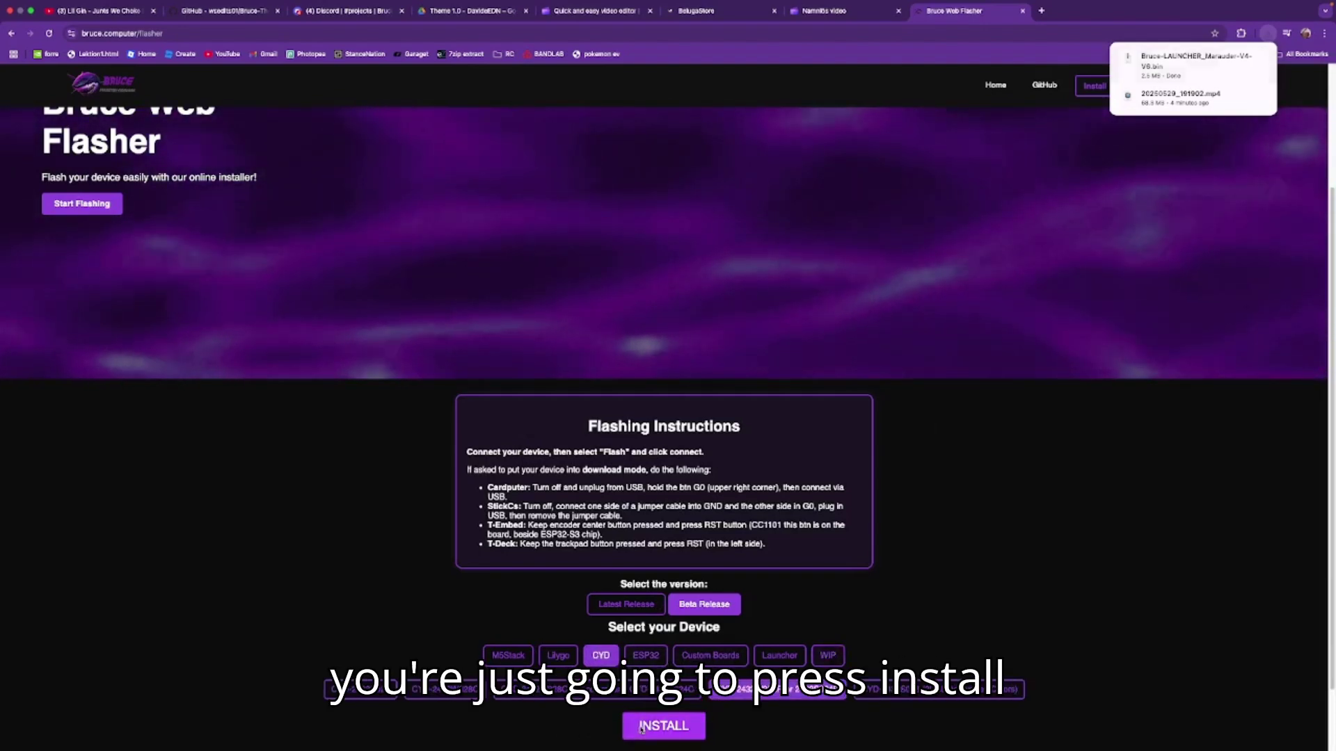
{"action": "left_click", "coordinate": [664, 726]}
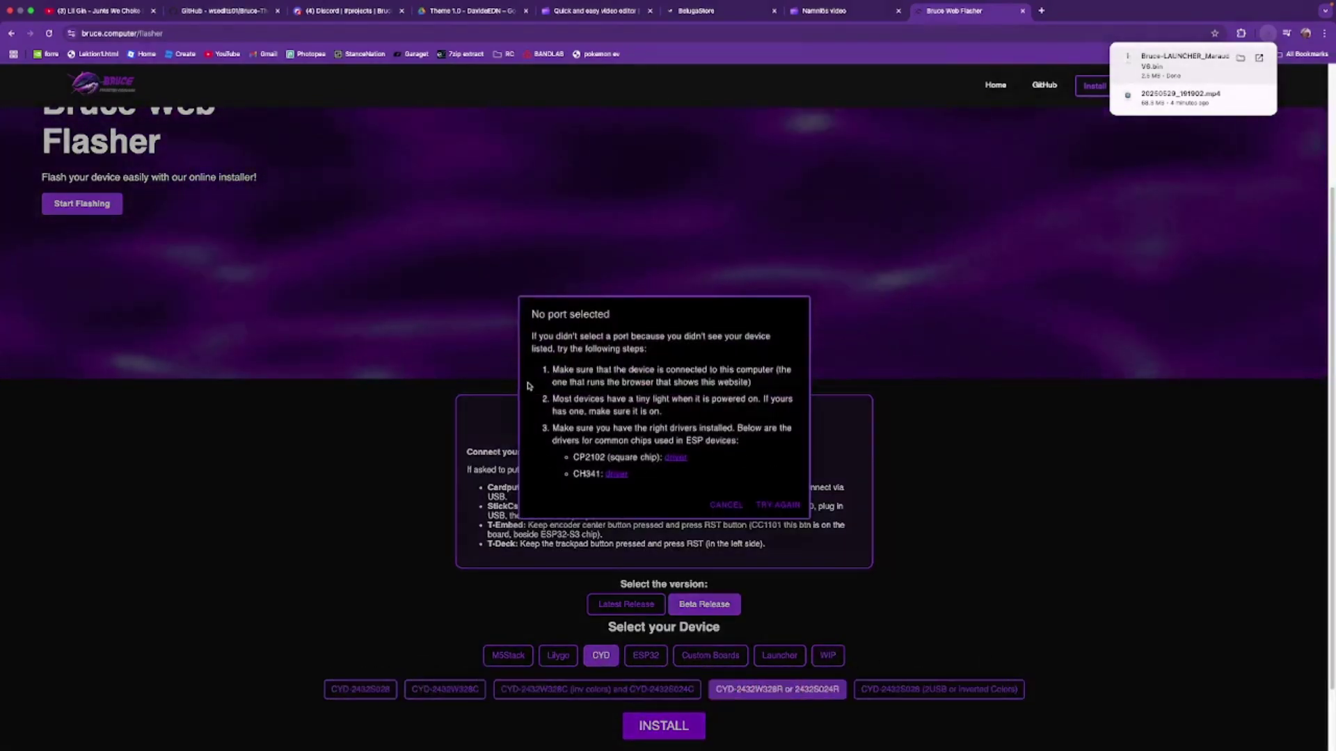
Cancel the 'No port selected' warning
{"action": "left_click", "coordinate": [778, 505]}
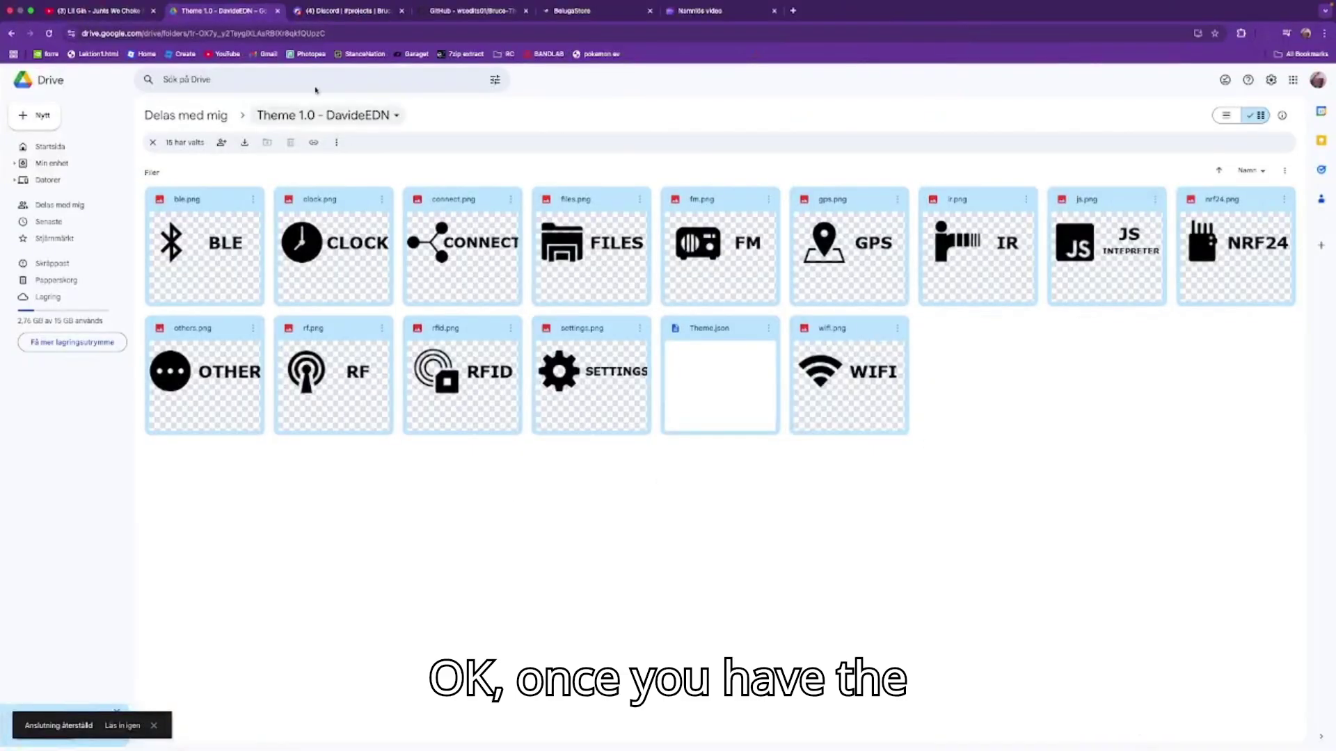
Switch to the Bruce Firmware Discord projects forum tab
{"action": "left_click", "coordinate": [348, 11]}
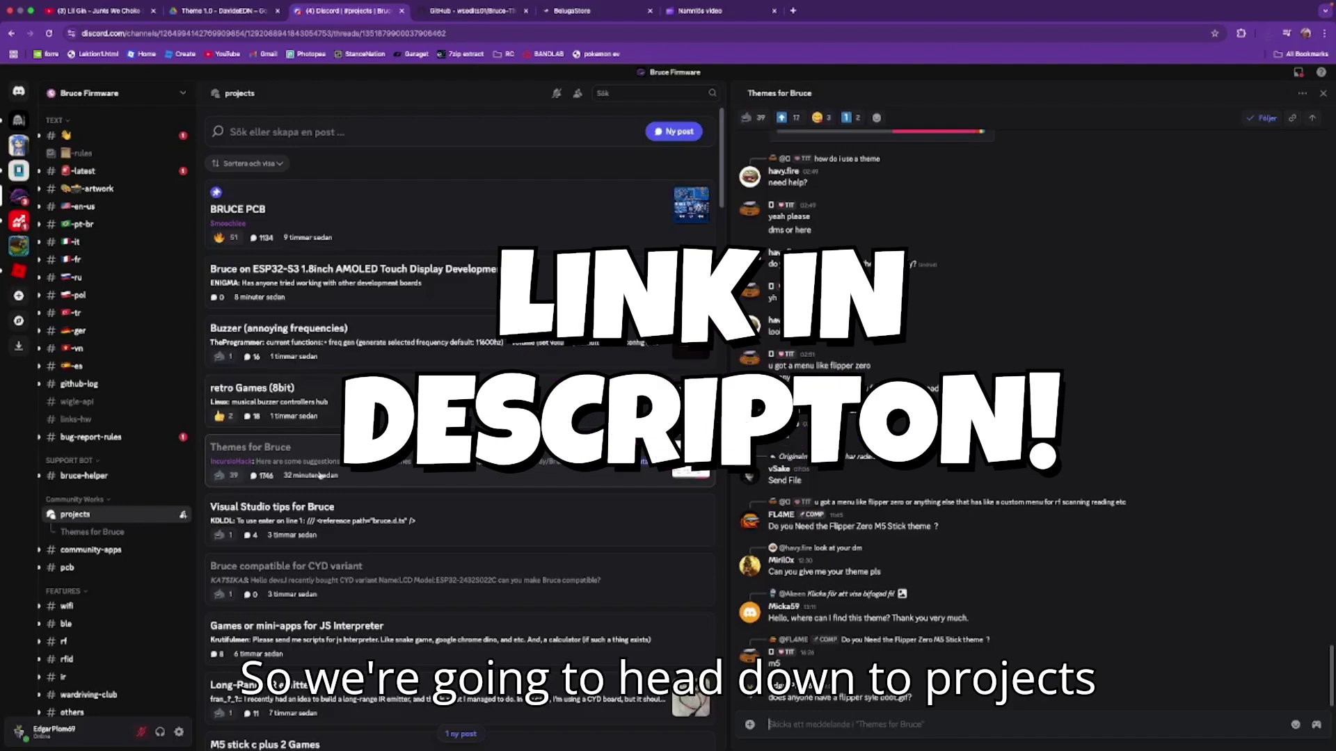
Scroll through the shared themes in the Themes for Bruce thread, then go to the Bruce-Themes GitHub tab
{"action": "mouse_move", "coordinate": [94, 520]}
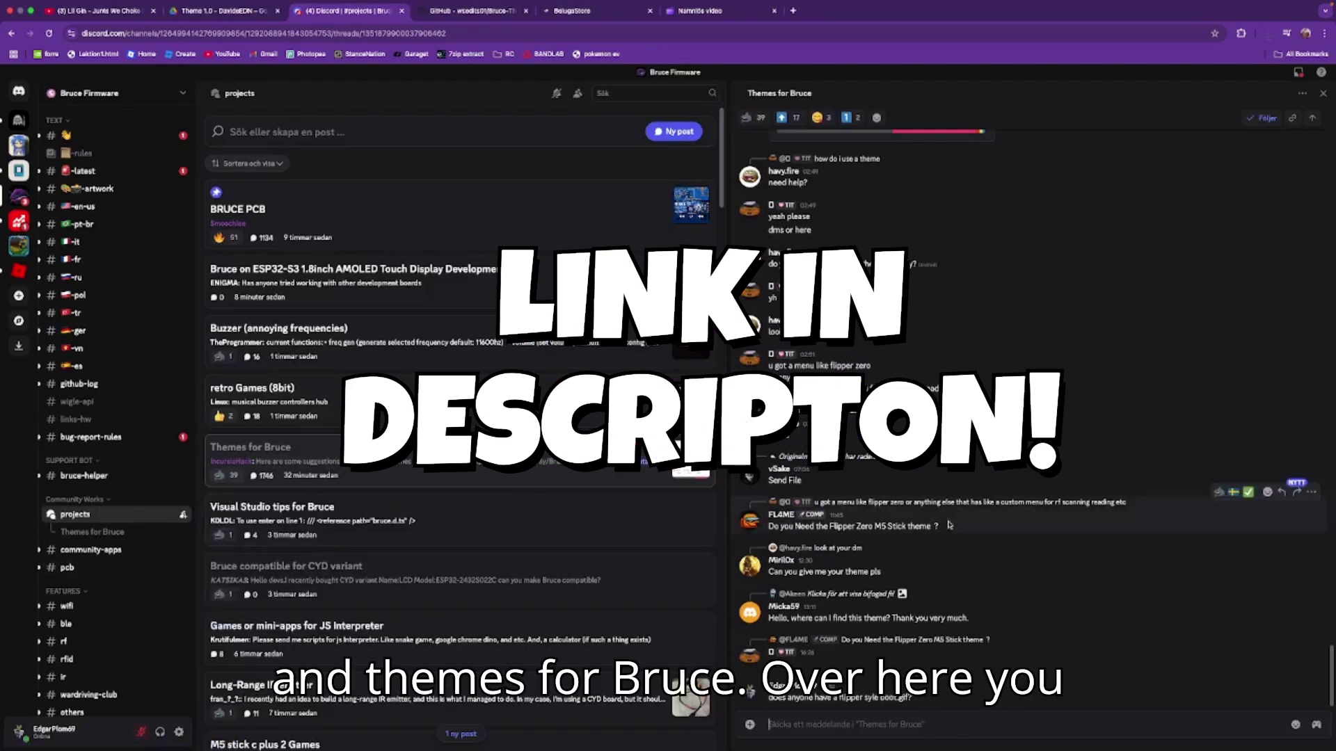
{"action": "scroll", "coordinate": [832, 503], "scroll_direction": "up", "scroll_amount": 15}
{"action": "scroll", "coordinate": [894, 390], "scroll_direction": "up", "scroll_amount": 15}
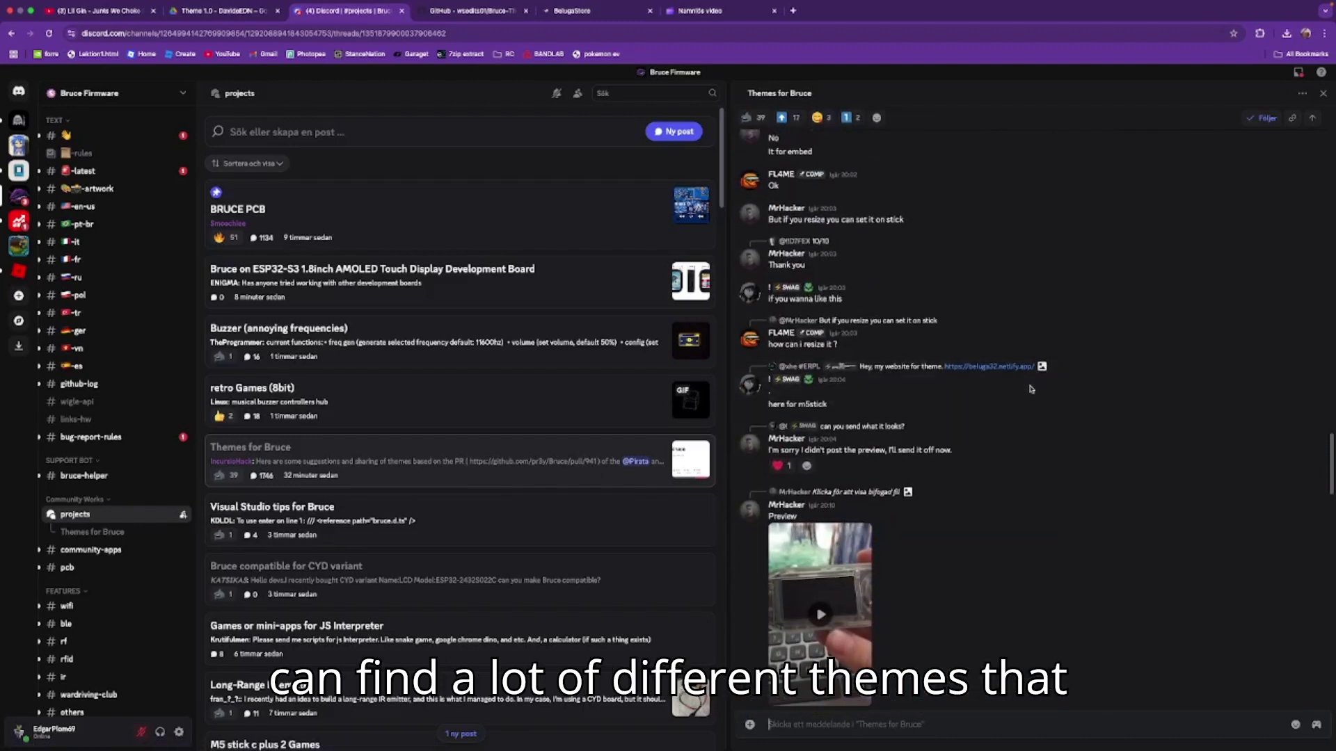
{"action": "scroll", "coordinate": [1031, 389], "scroll_direction": "up", "scroll_amount": 8}
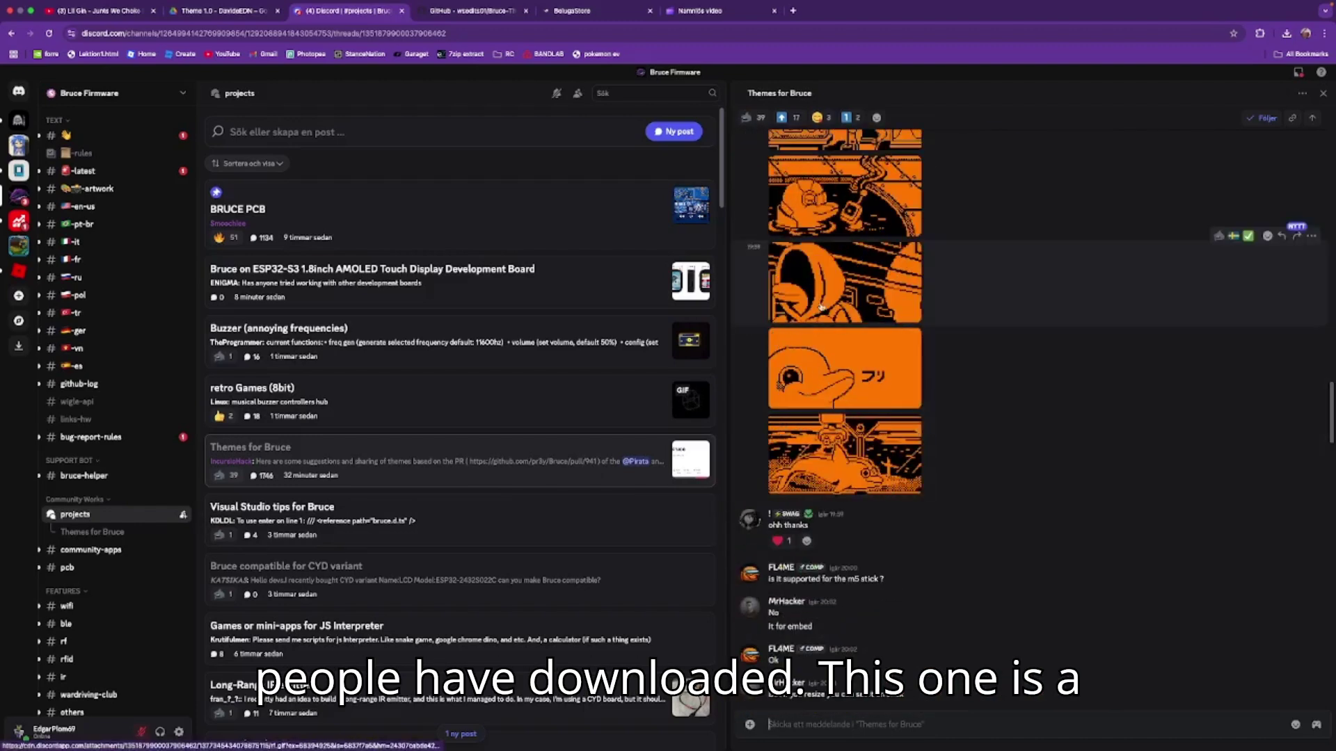
{"action": "scroll", "coordinate": [869, 300], "scroll_direction": "up", "scroll_amount": 5}
{"action": "scroll", "coordinate": [898, 334], "scroll_direction": "up", "scroll_amount": 3}
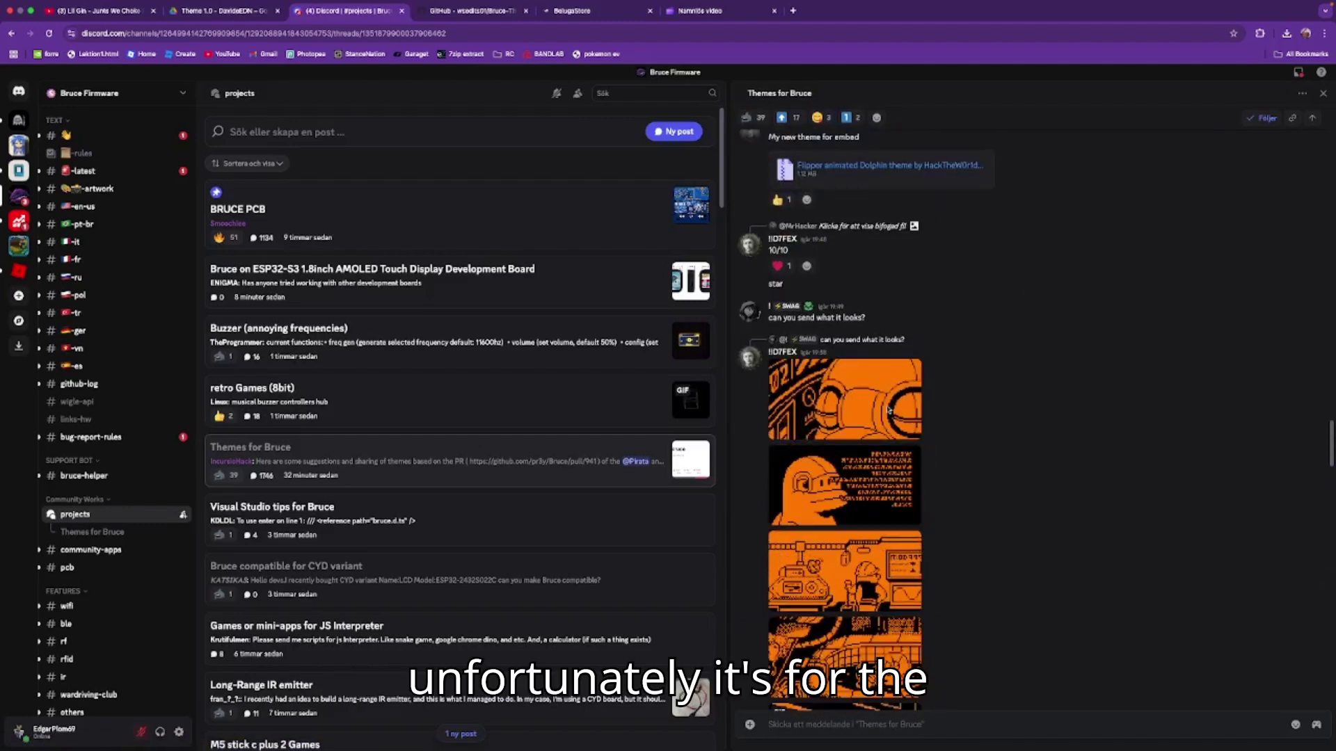
{"action": "scroll", "coordinate": [1099, 459], "scroll_direction": "up", "scroll_amount": 5}
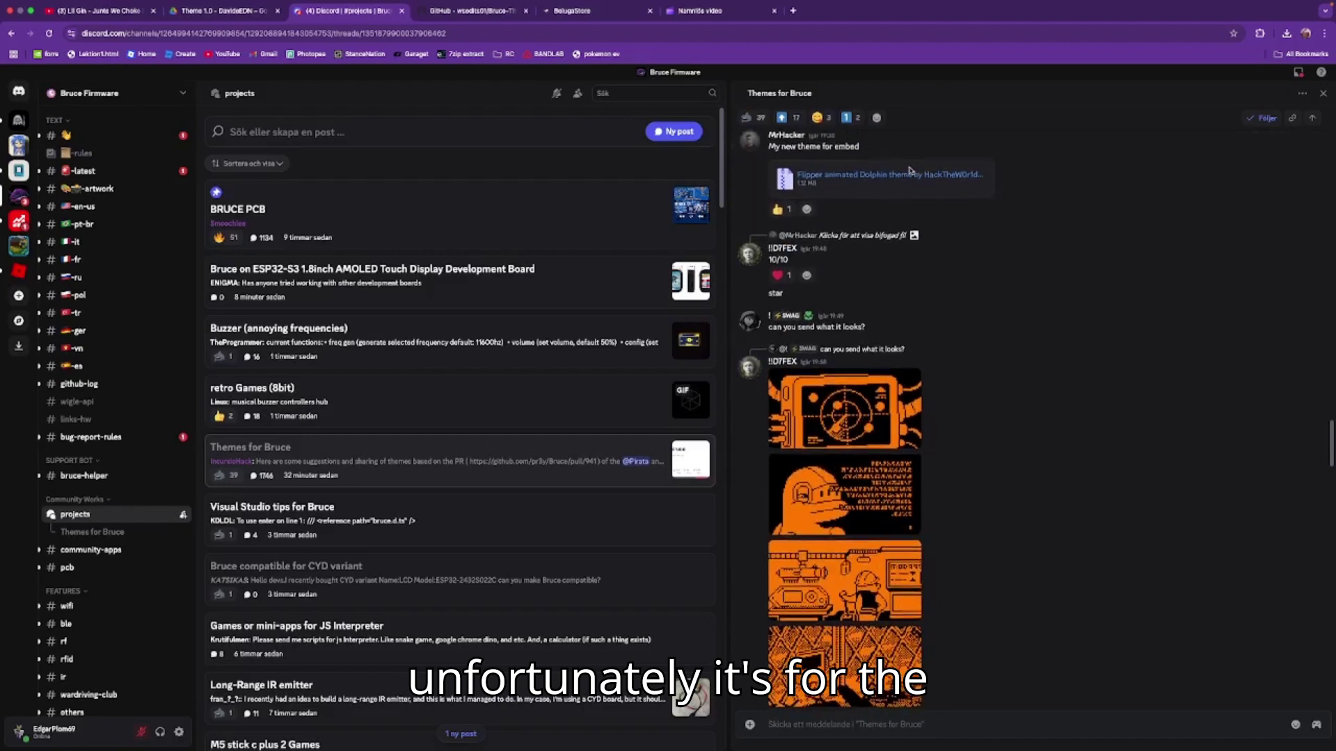
{"action": "scroll", "coordinate": [1065, 495], "scroll_direction": "down", "scroll_amount": 10}
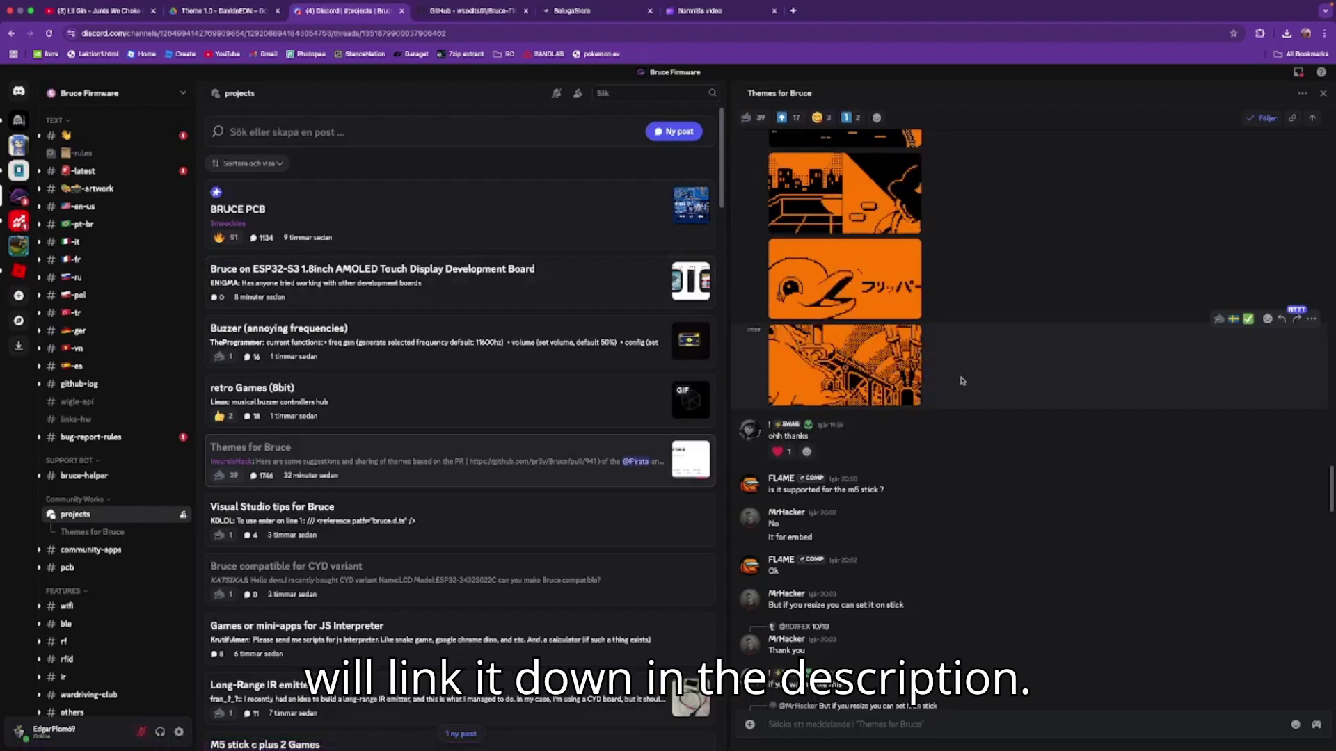
{"action": "scroll", "coordinate": [897, 426], "scroll_direction": "down", "scroll_amount": 10}
{"action": "scroll", "coordinate": [897, 427], "scroll_direction": "down", "scroll_amount": 10}
{"action": "scroll", "coordinate": [1028, 413], "scroll_direction": "up", "scroll_amount": 3}
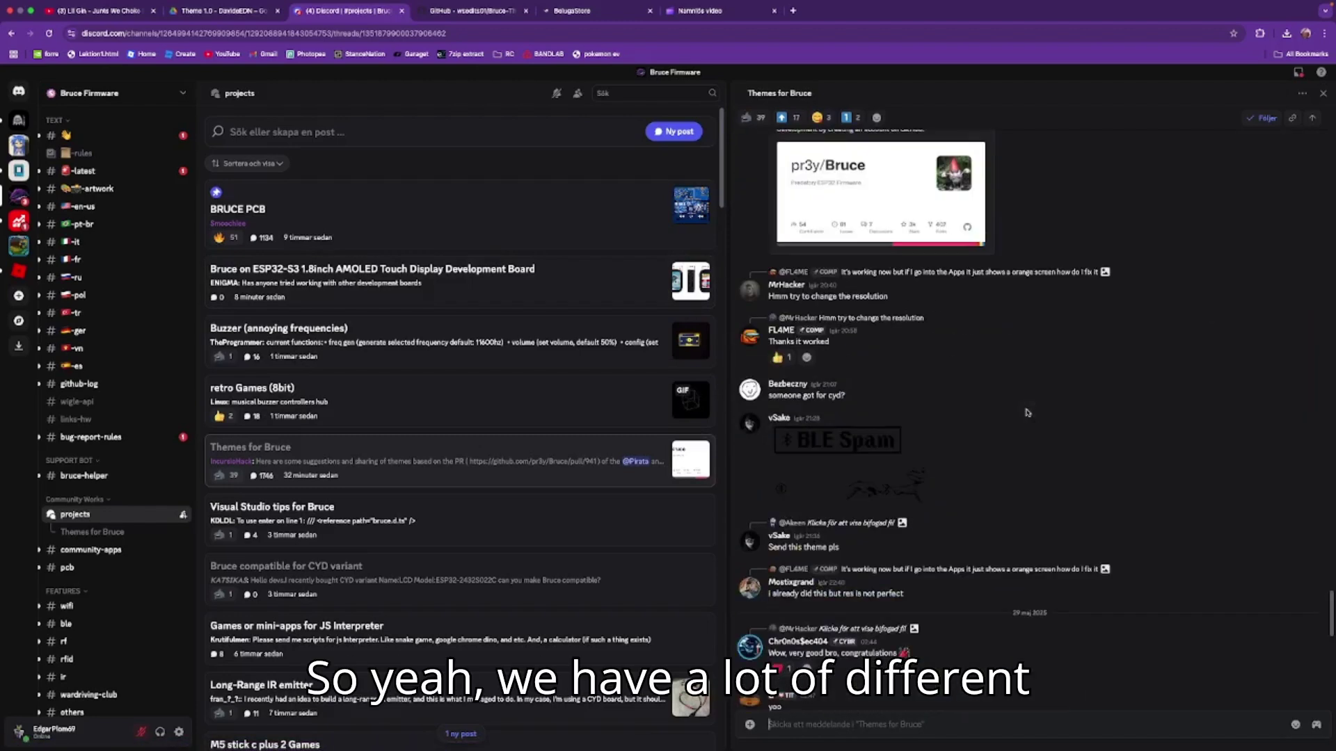
{"action": "scroll", "coordinate": [885, 300], "scroll_direction": "down", "scroll_amount": 10}
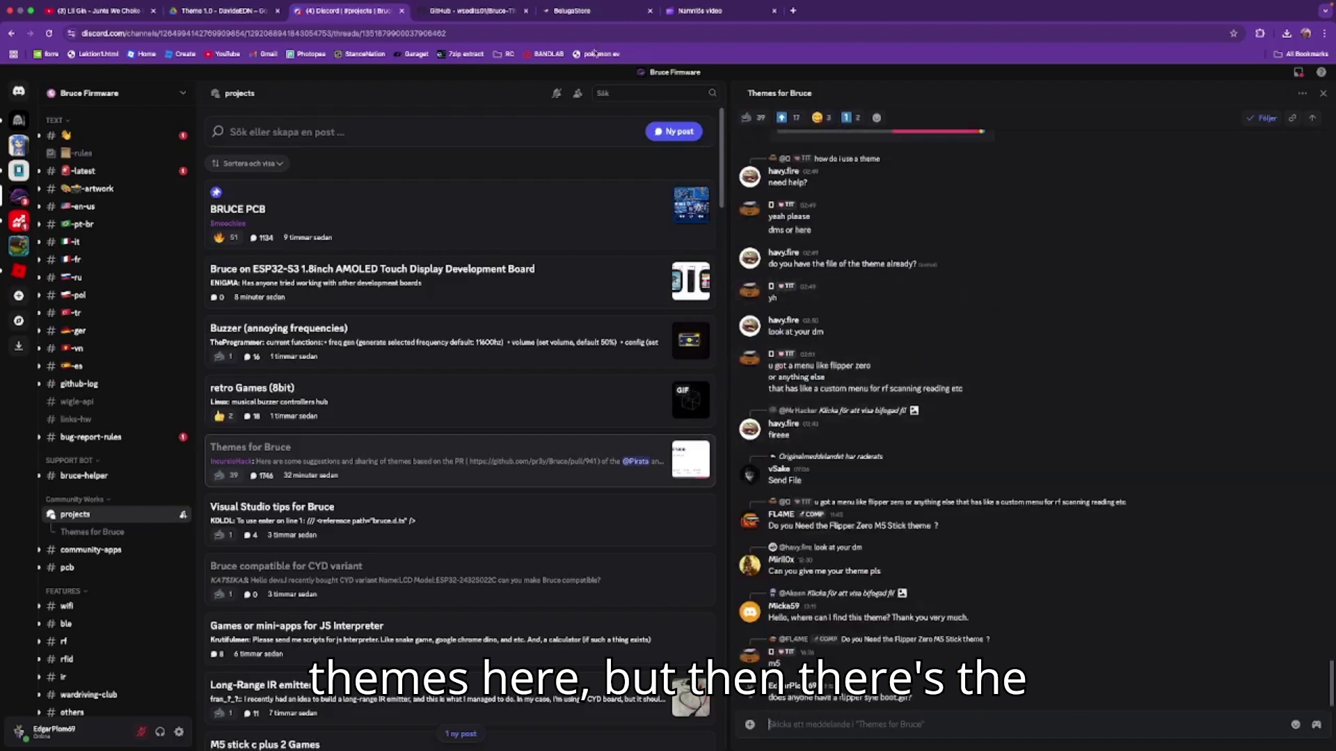
{"action": "left_click", "coordinate": [473, 20]}
{"action": "scroll", "coordinate": [611, 277], "scroll_direction": "up", "scroll_amount": 15}
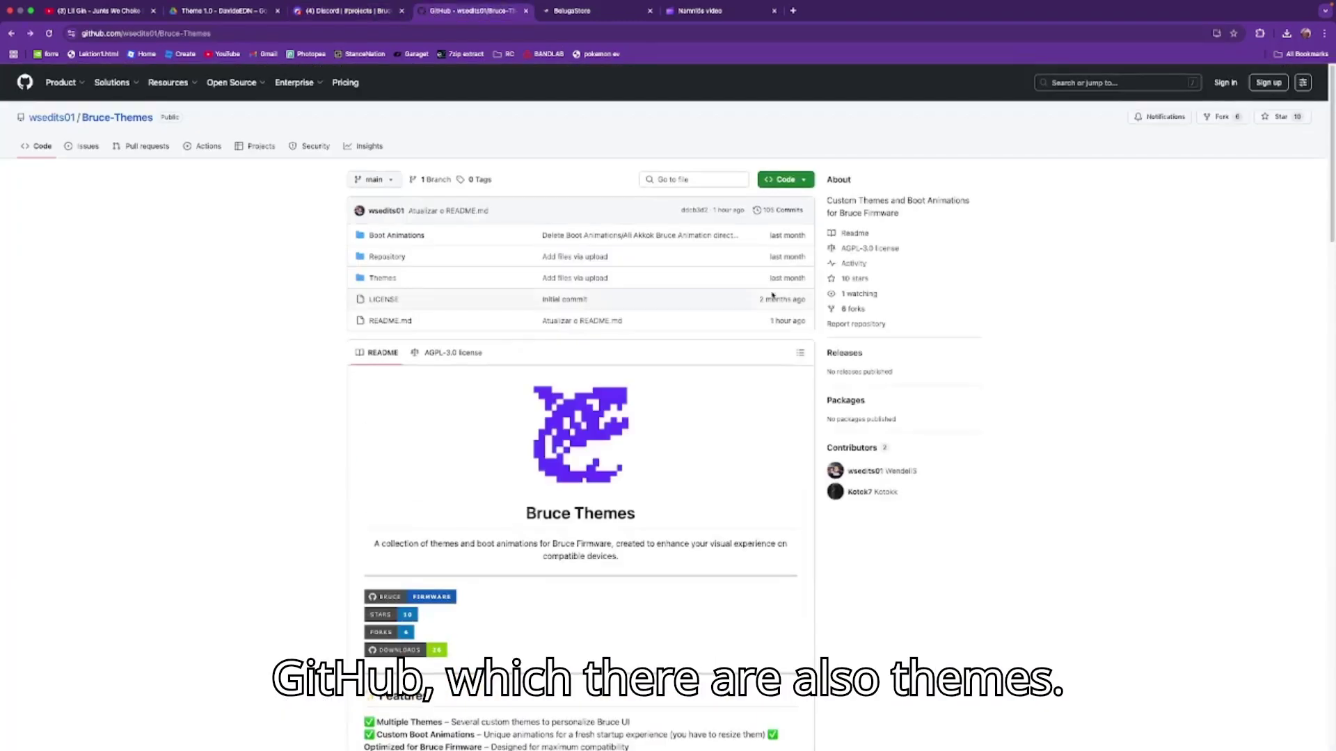
Look inside the Flipper inspired black theme and the two Orange theme folders
{"action": "left_click", "coordinate": [380, 281]}
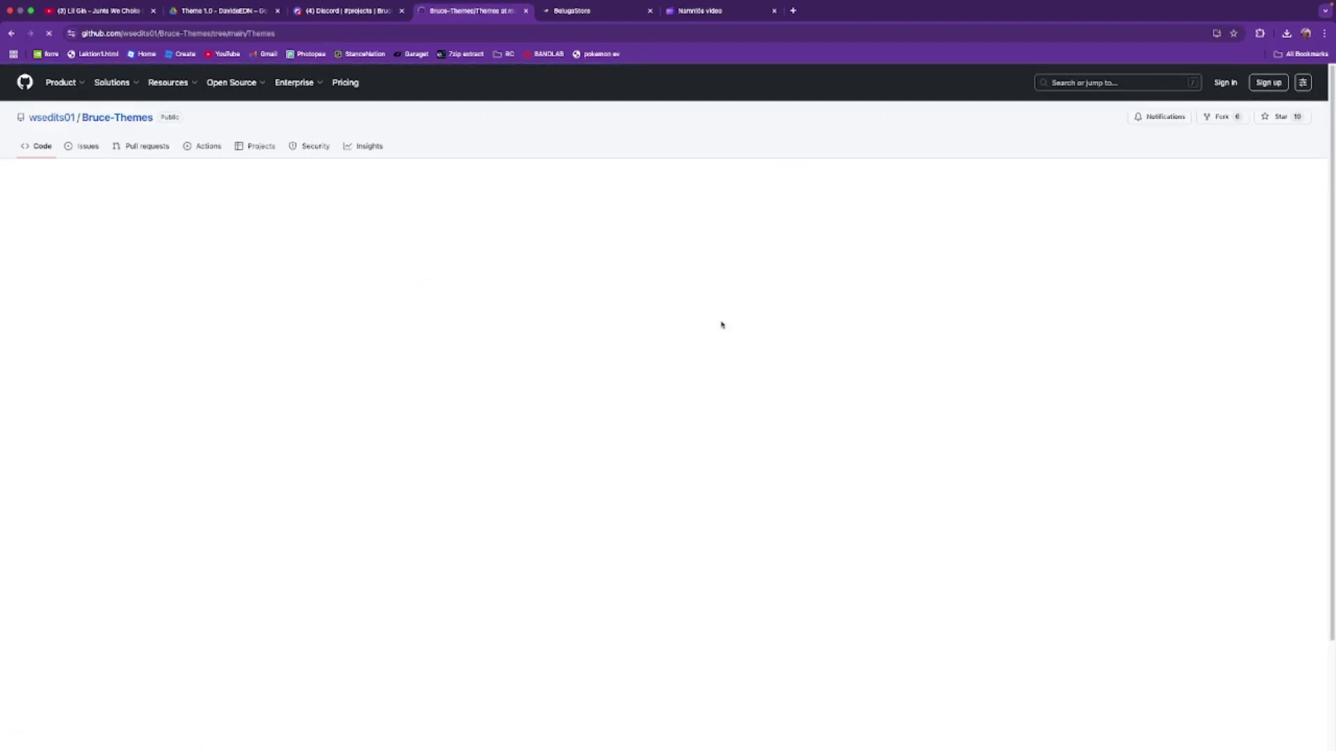
{"action": "left_click", "coordinate": [71, 276]}
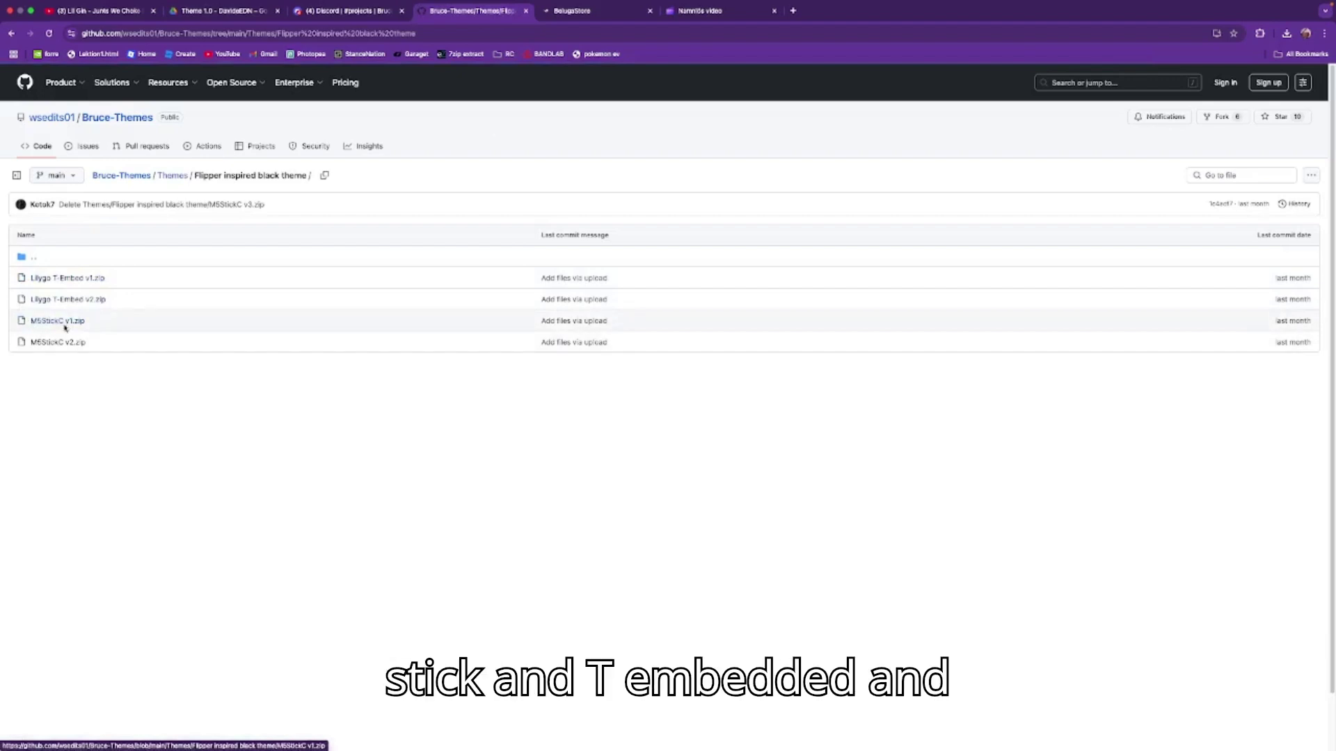
{"action": "left_click", "coordinate": [42, 259]}
{"action": "left_click", "coordinate": [49, 301]}
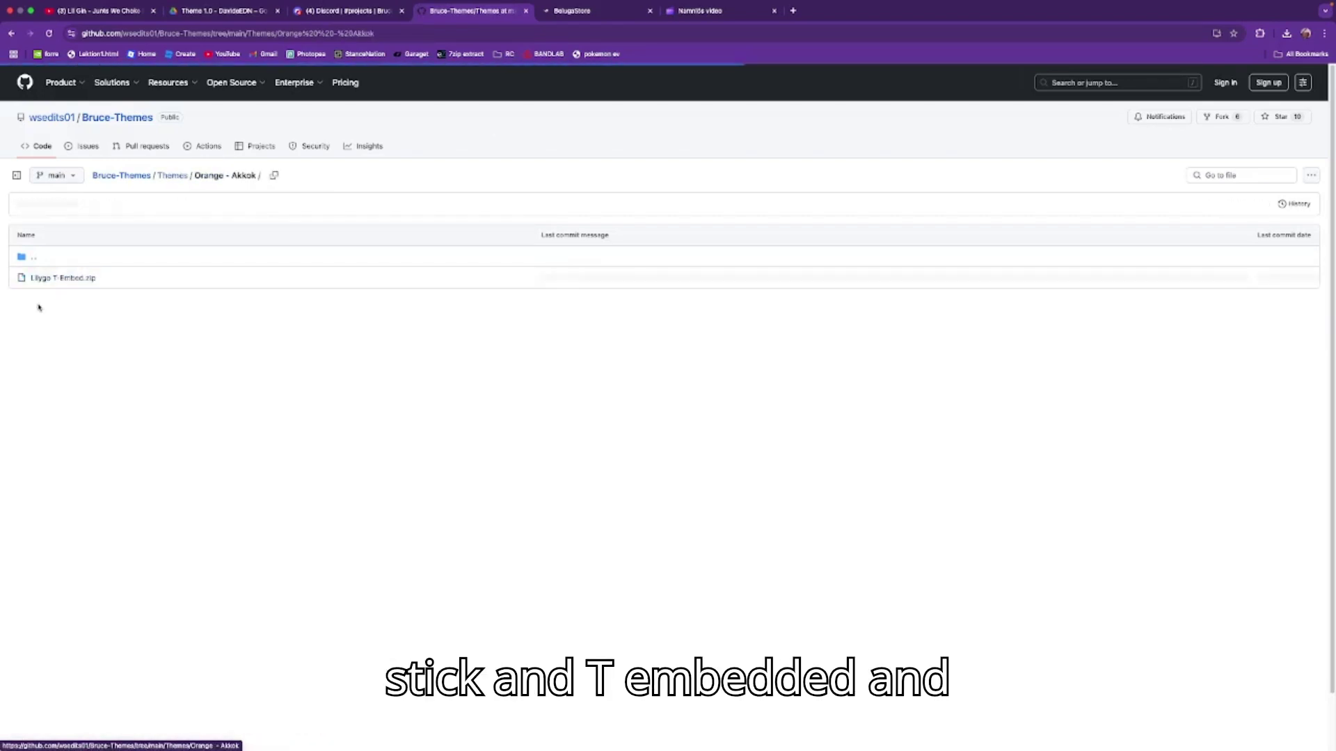
{"action": "left_click", "coordinate": [48, 260]}
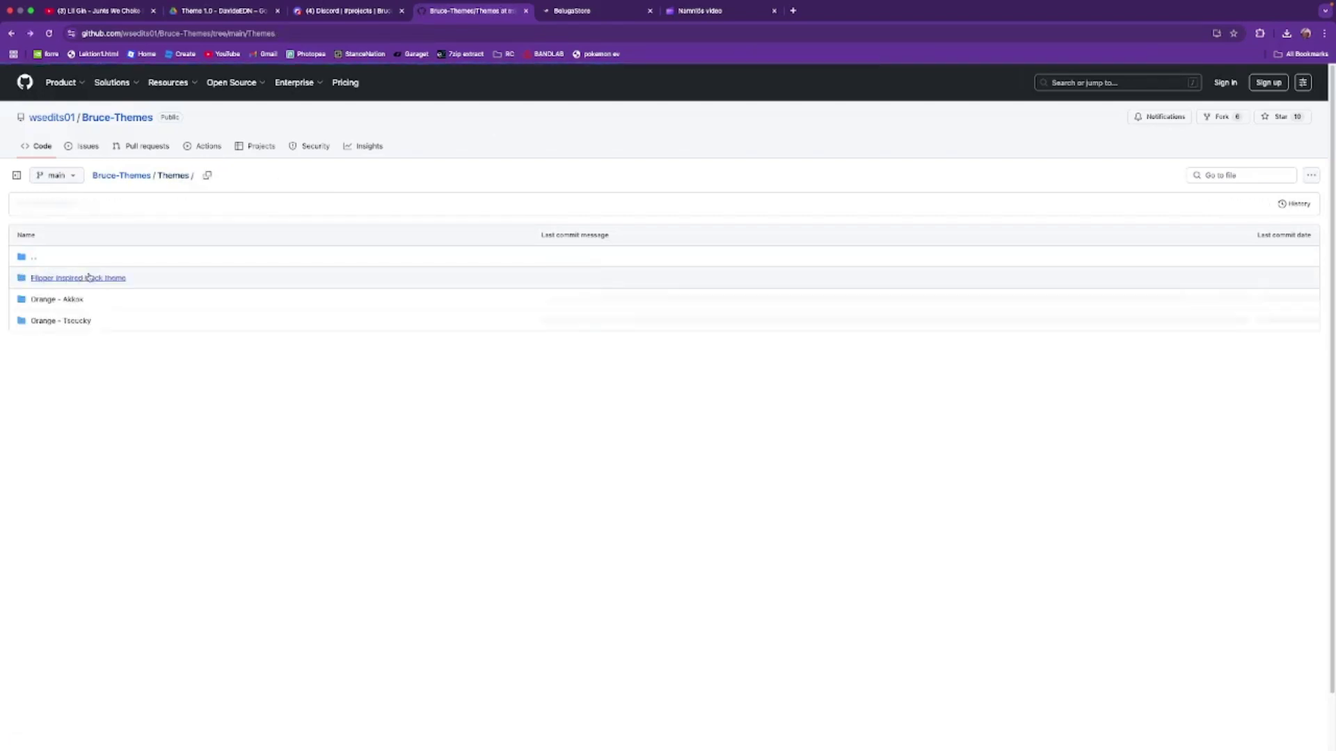
{"action": "left_click", "coordinate": [43, 319]}
{"action": "key", "text": "super+bracketleft"}
{"action": "key", "text": "super+bracketleft"}
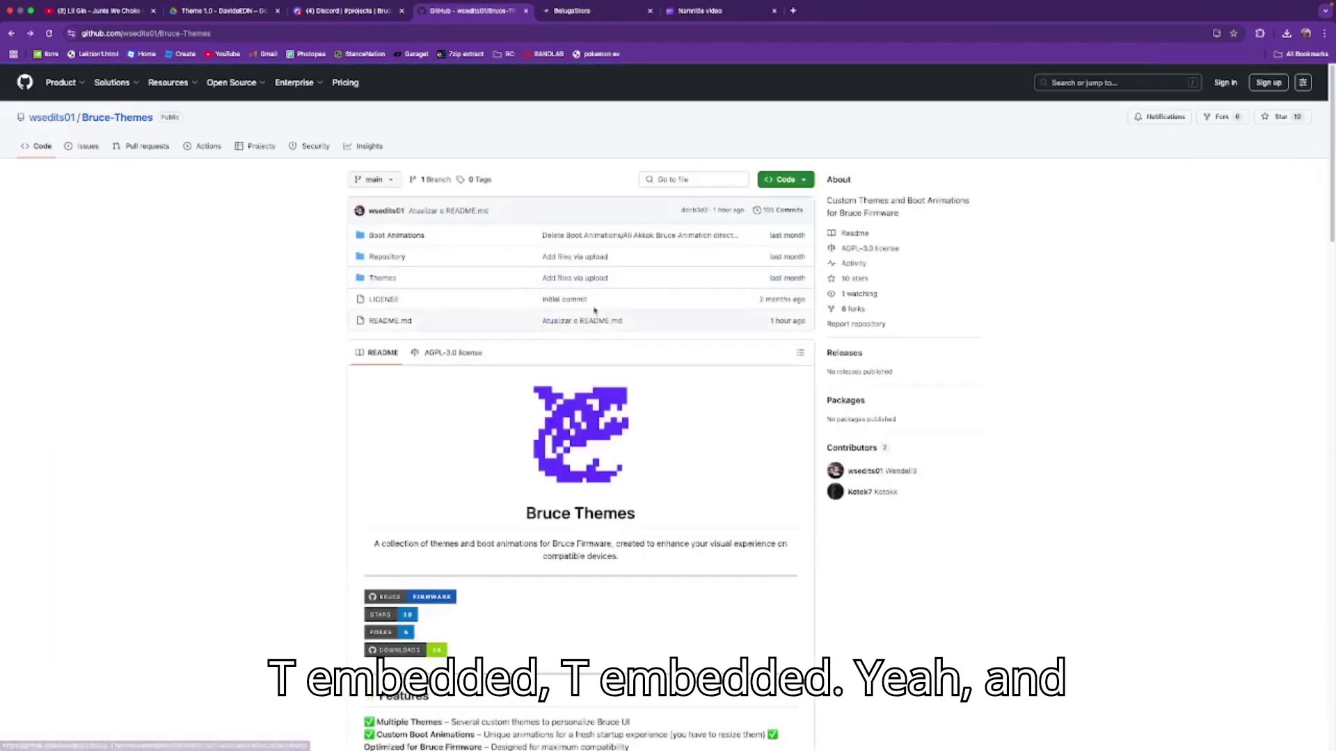
Open Boot Animations and view the Animation - Dedsec and Flipper Inspired Animation folders
{"action": "left_click", "coordinate": [409, 235]}
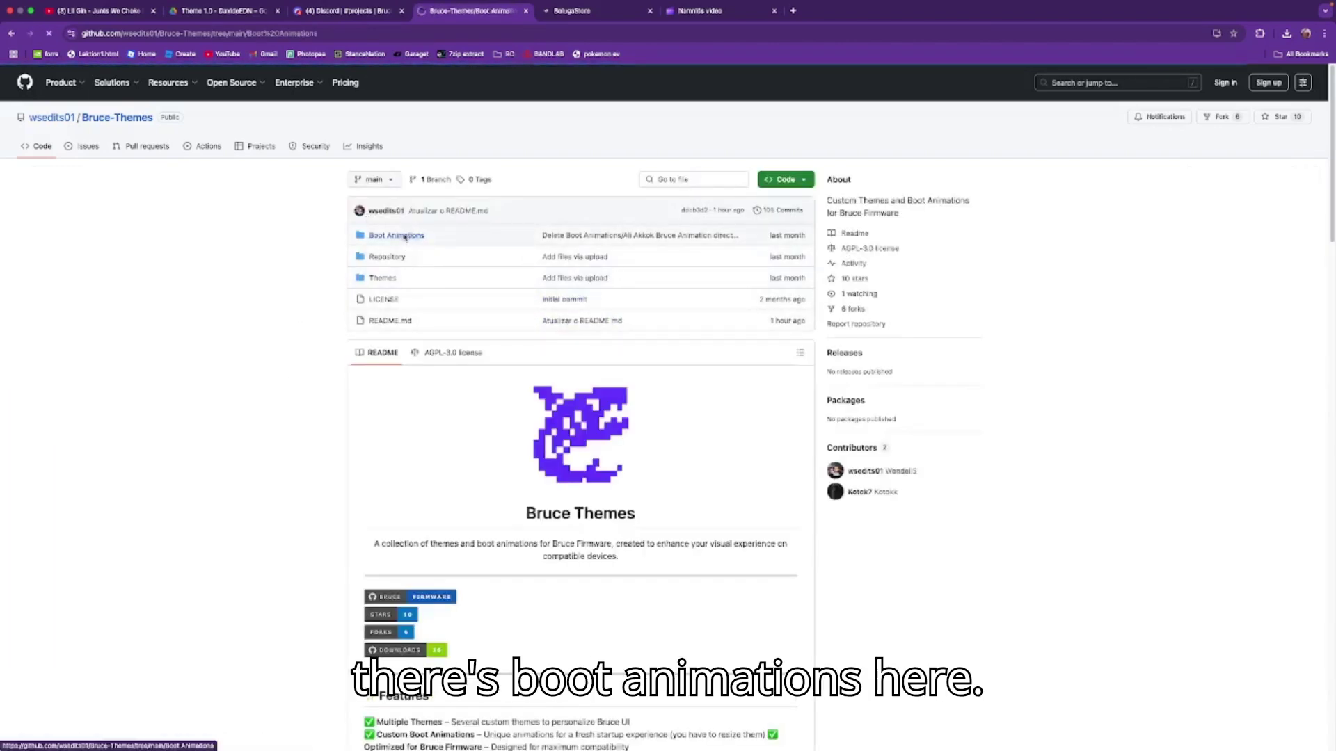
{"action": "left_click", "coordinate": [76, 279]}
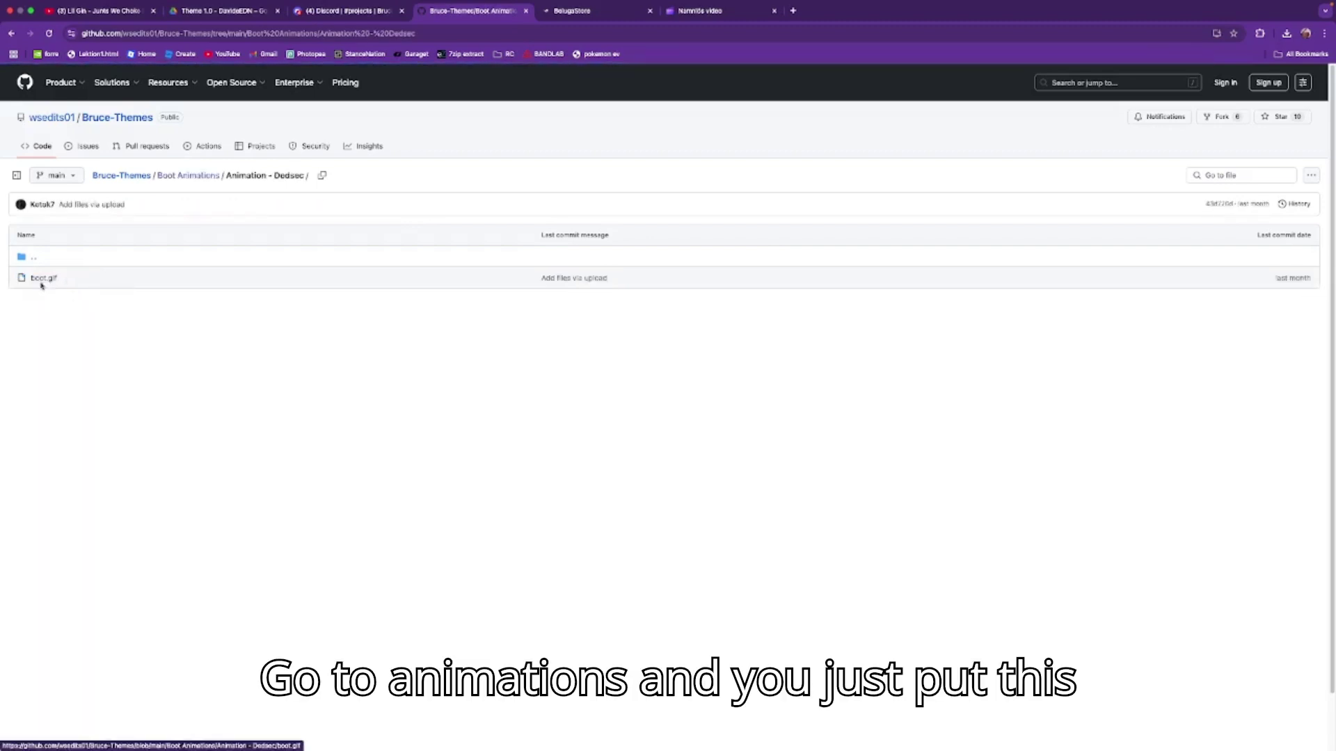
{"action": "key", "text": "super+bracketleft"}
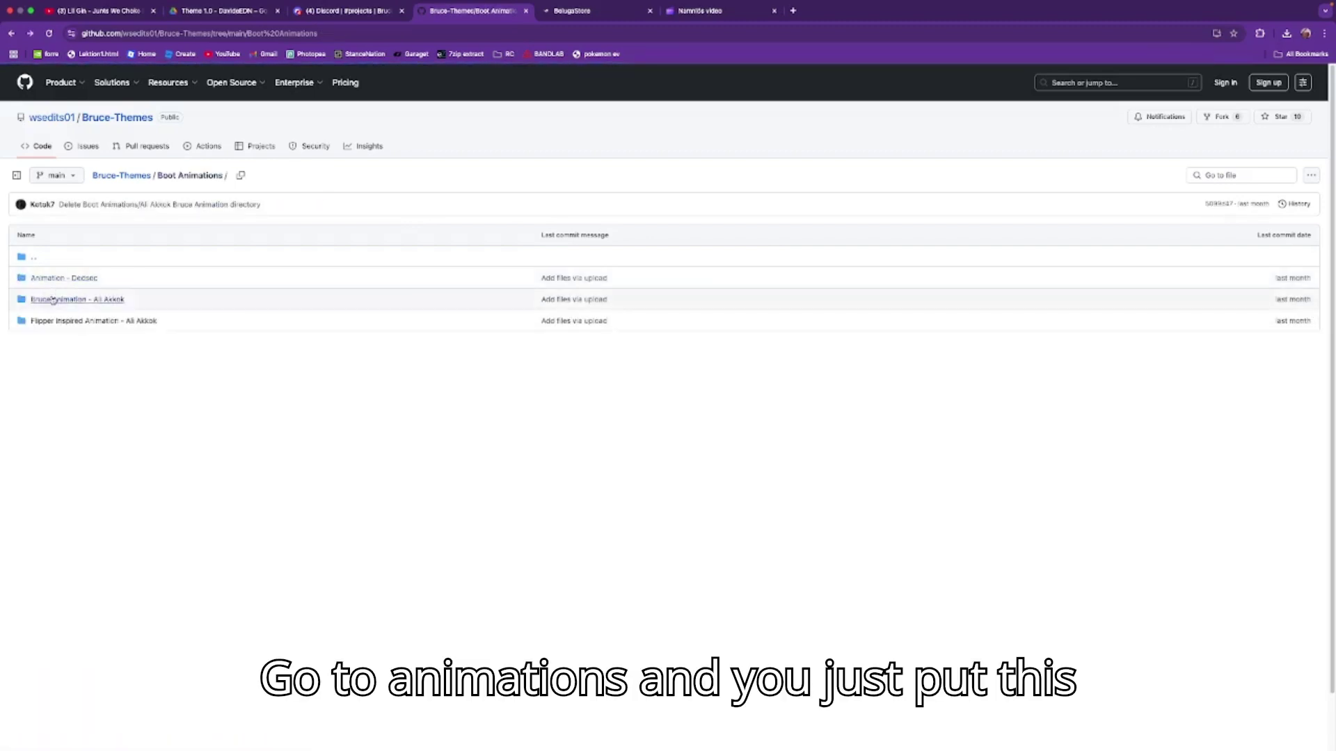
{"action": "left_click", "coordinate": [54, 321]}
{"action": "key", "text": "super+bracketleft"}
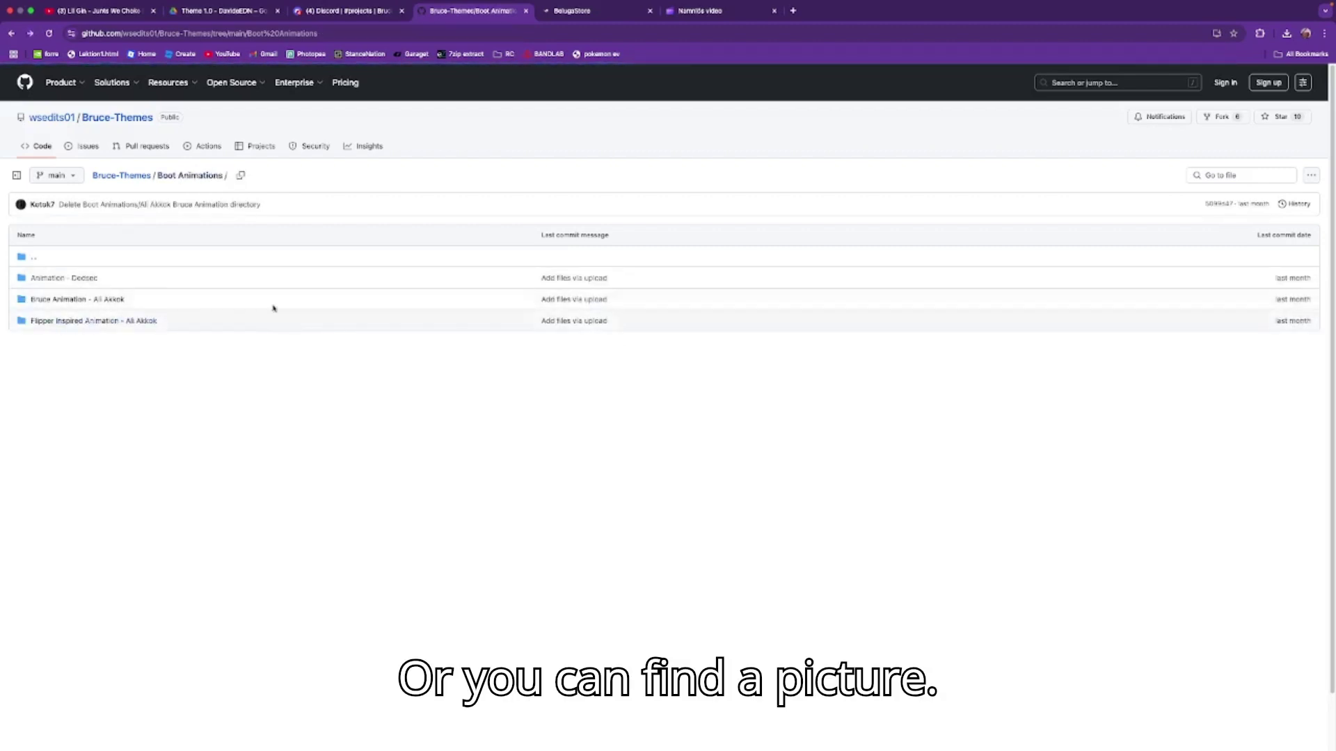
{"action": "key", "text": "super+t"}
{"action": "type", "text": "m5stickcplus 2"}
{"action": "key", "text": "Return"}
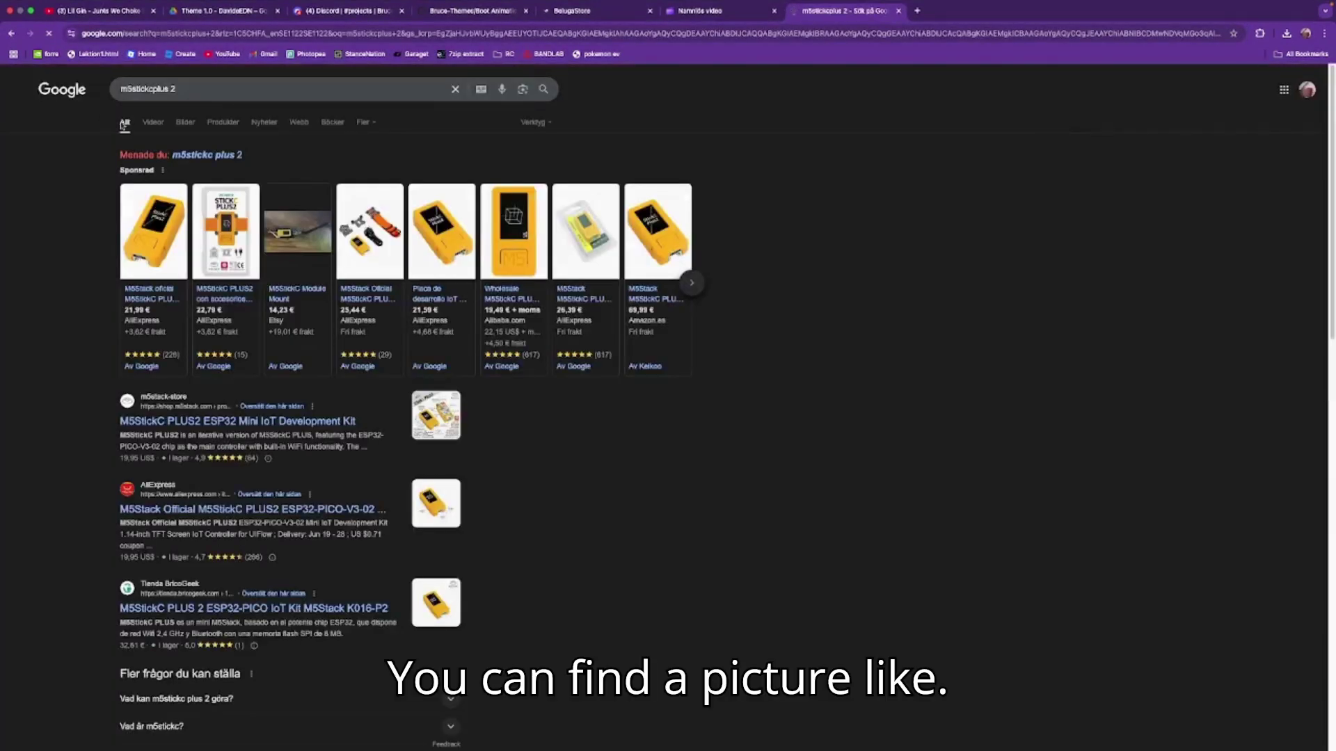
{"action": "left_click", "coordinate": [217, 120]}
{"action": "left_click", "coordinate": [189, 122]}
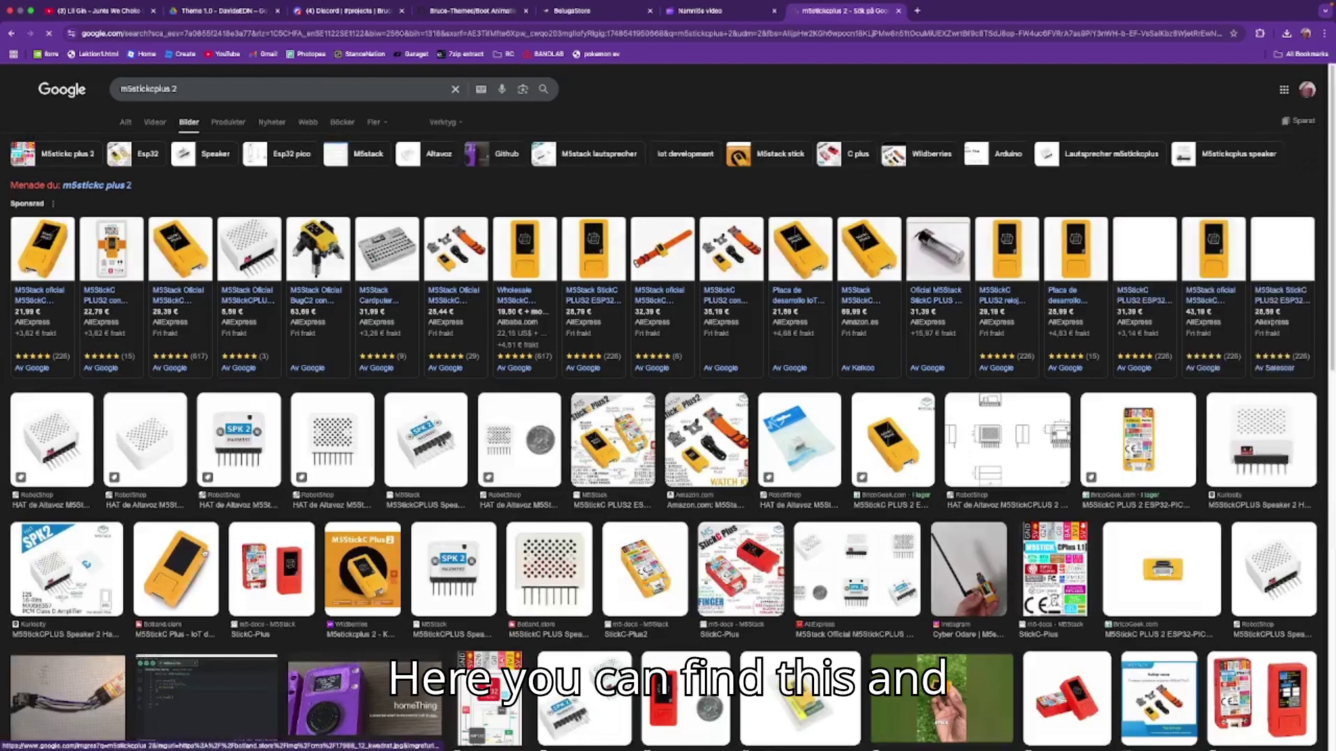
{"action": "left_click", "coordinate": [185, 560]}
{"action": "right_click", "coordinate": [1183, 410]}
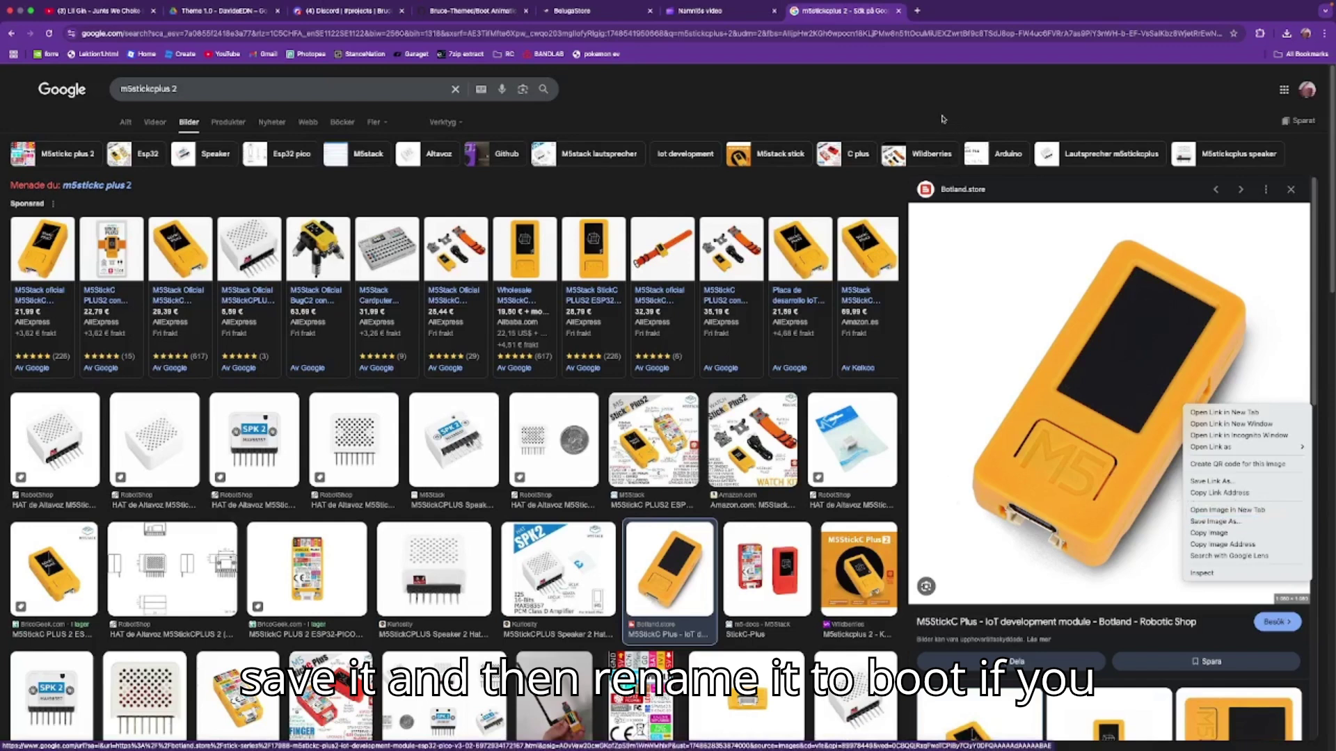
{"action": "middle_click", "coordinate": [835, 11]}
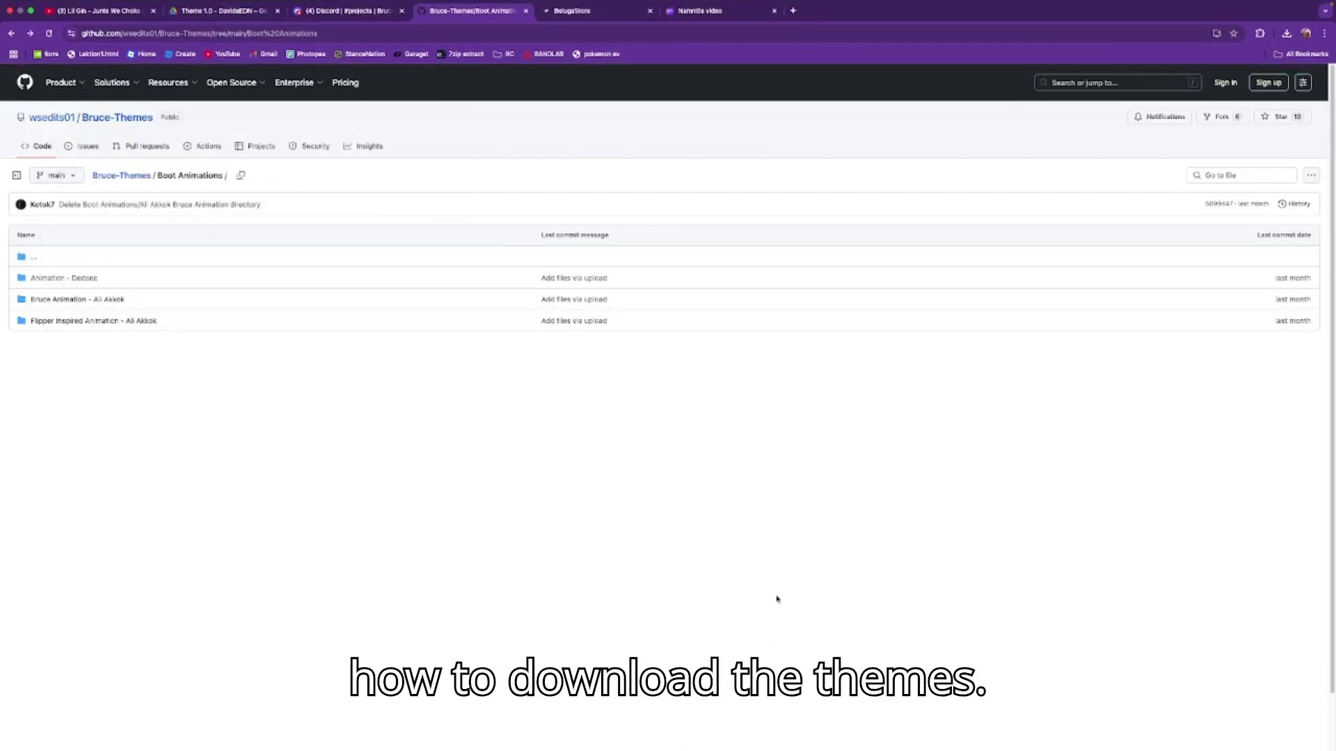
Switch away from the GitHub page to another application with Cmd+Tab
{"action": "key", "text": "super+Tab"}
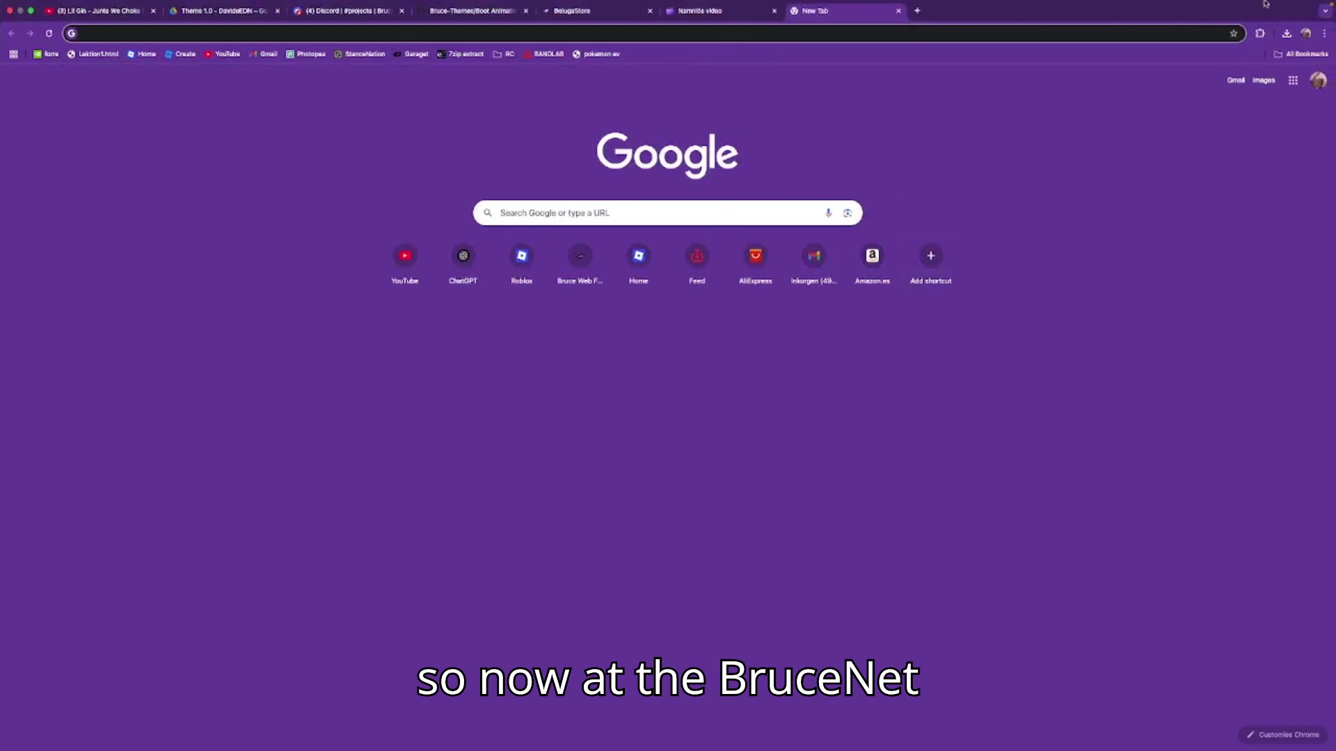
Check the Wi-Fi network list, then load bruce.local in Chrome
{"action": "left_click", "coordinate": [1219, 7]}
{"action": "left_click", "coordinate": [861, 42]}
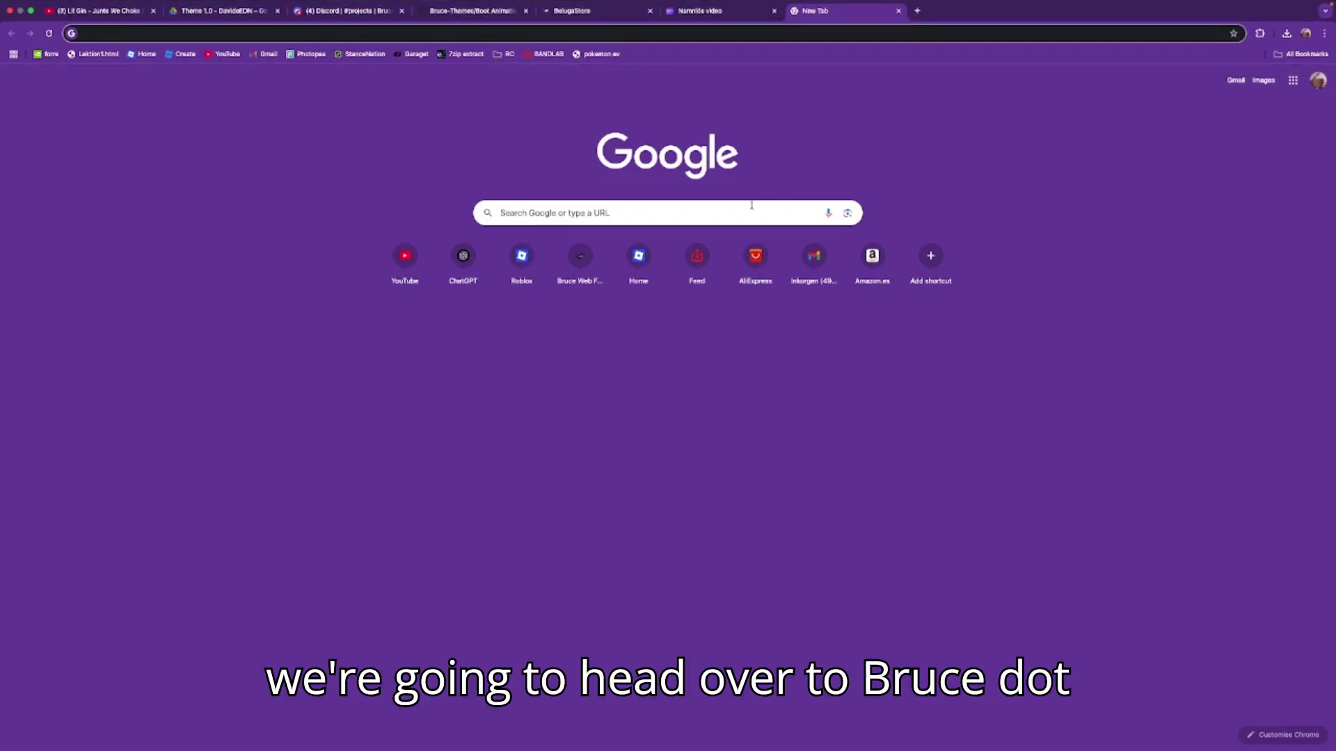
{"action": "type", "text": "bruce"}
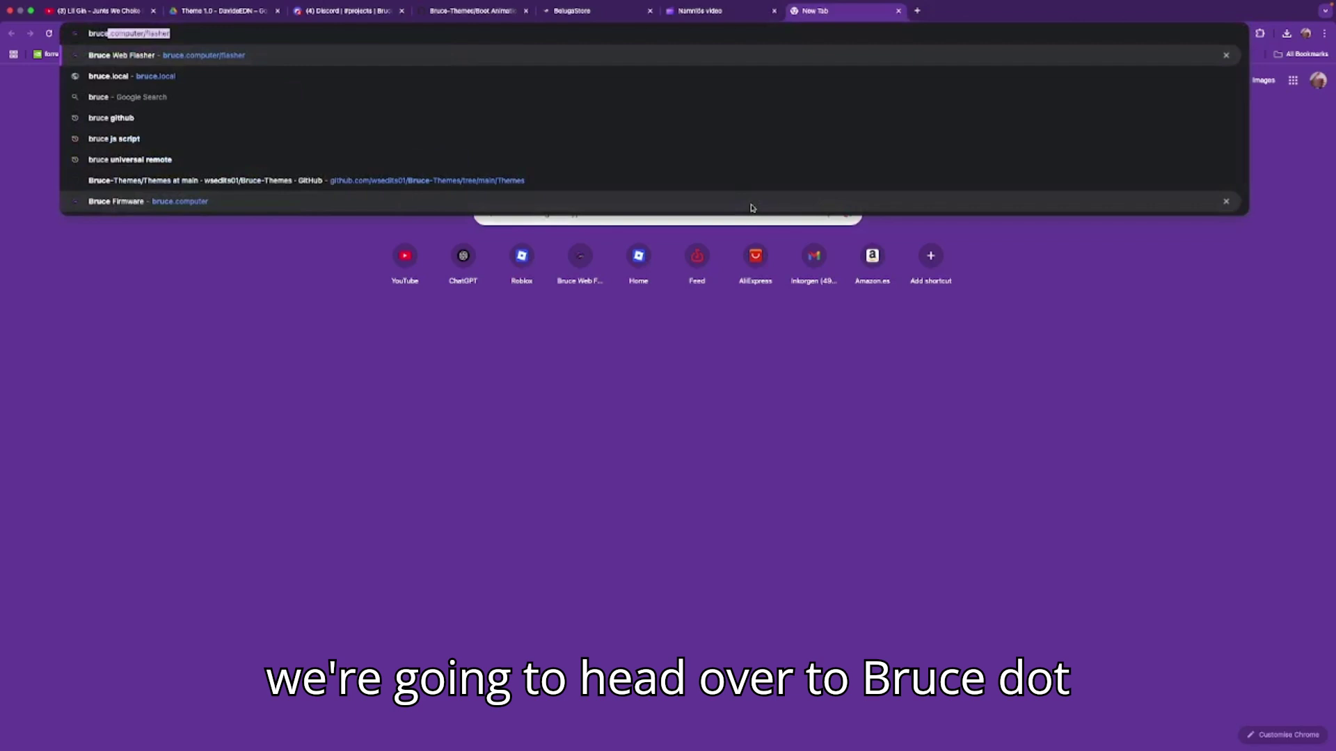
{"action": "type", "text": ".local"}
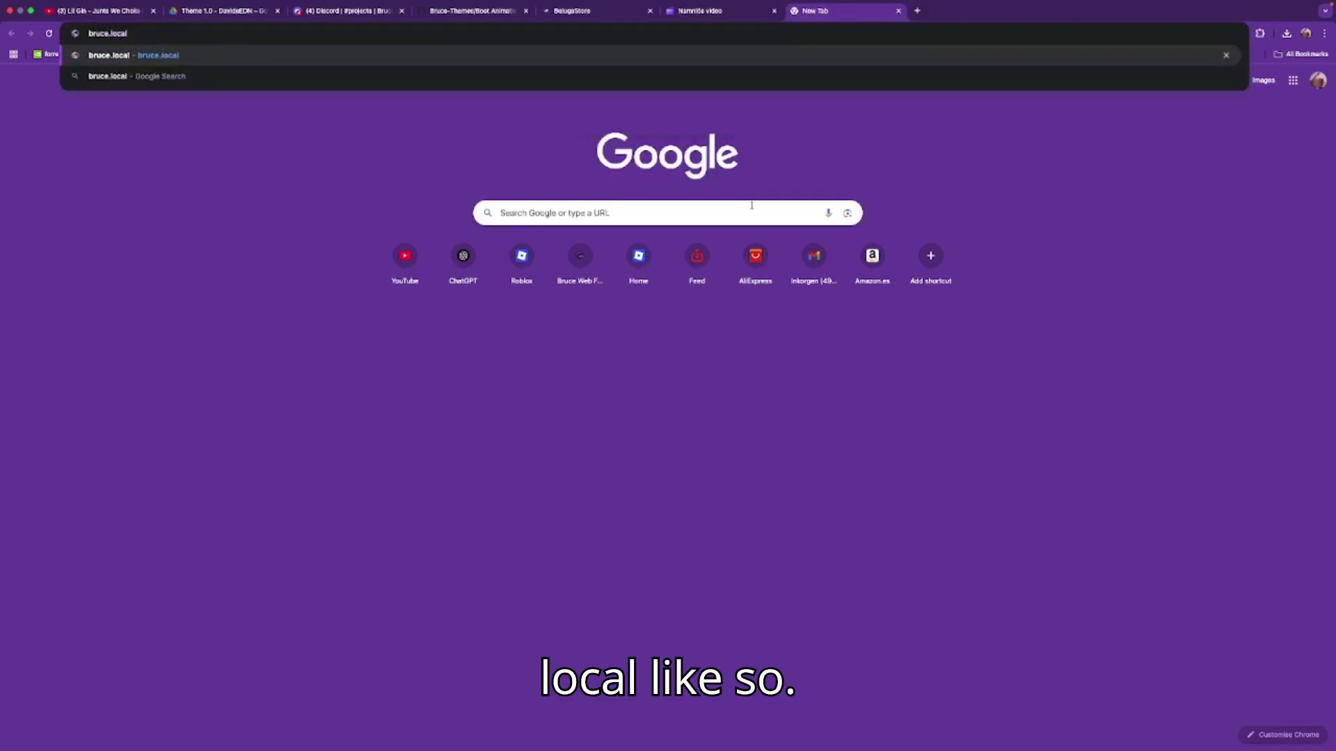
{"action": "key", "text": "Return"}
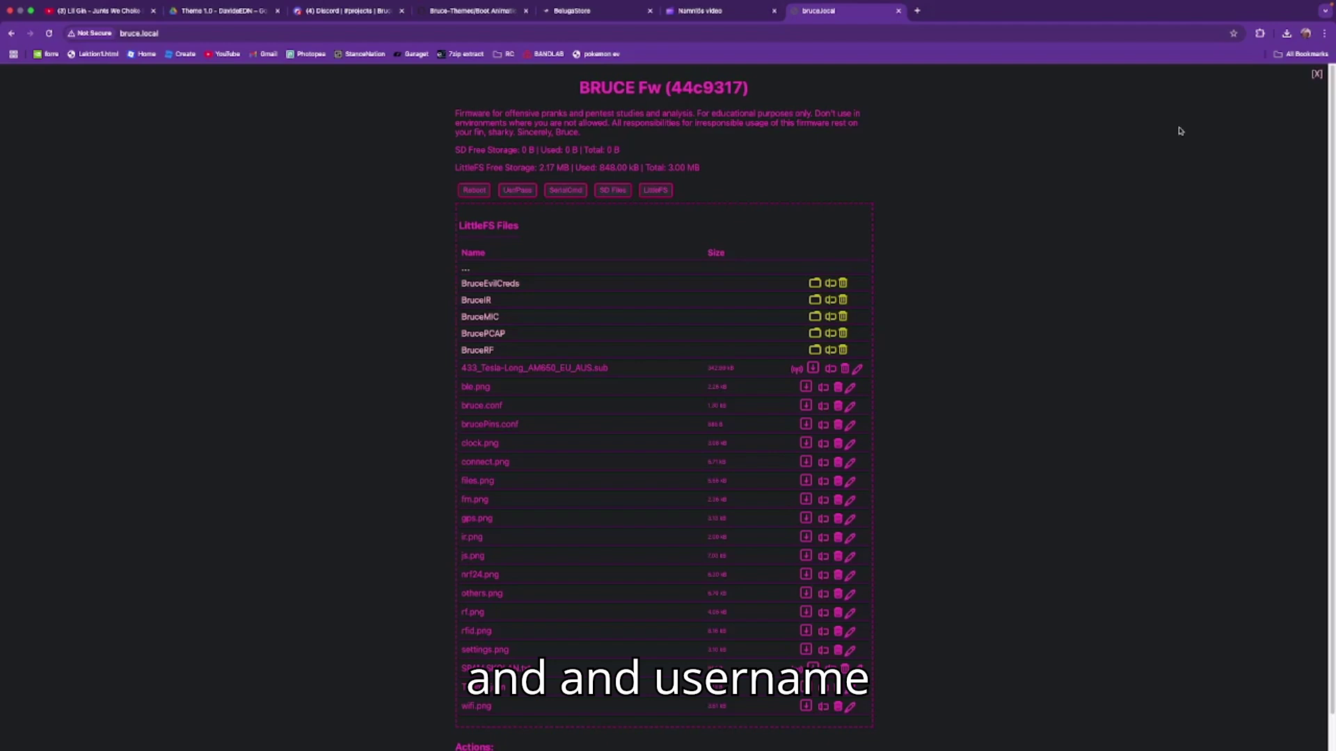
Highlight and read the firmware disclaimer and storage lines on the WebUI page
{"action": "left_click_drag", "start_coordinate": [640, 113], "coordinate": [826, 121]}
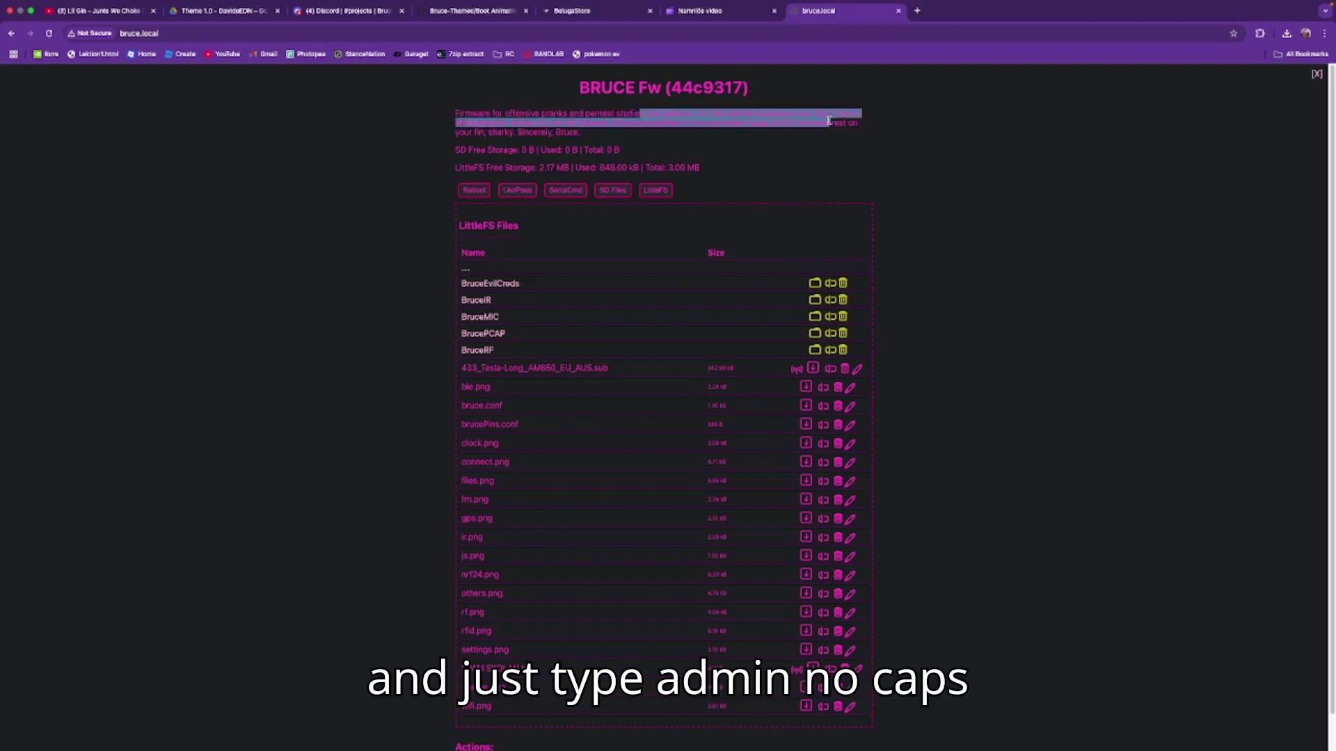
{"action": "left_click", "coordinate": [559, 120]}
{"action": "left_click_drag", "start_coordinate": [455, 114], "coordinate": [704, 146]}
{"action": "left_click", "coordinate": [451, 144]}
{"action": "left_click_drag", "start_coordinate": [474, 110], "coordinate": [716, 172]}
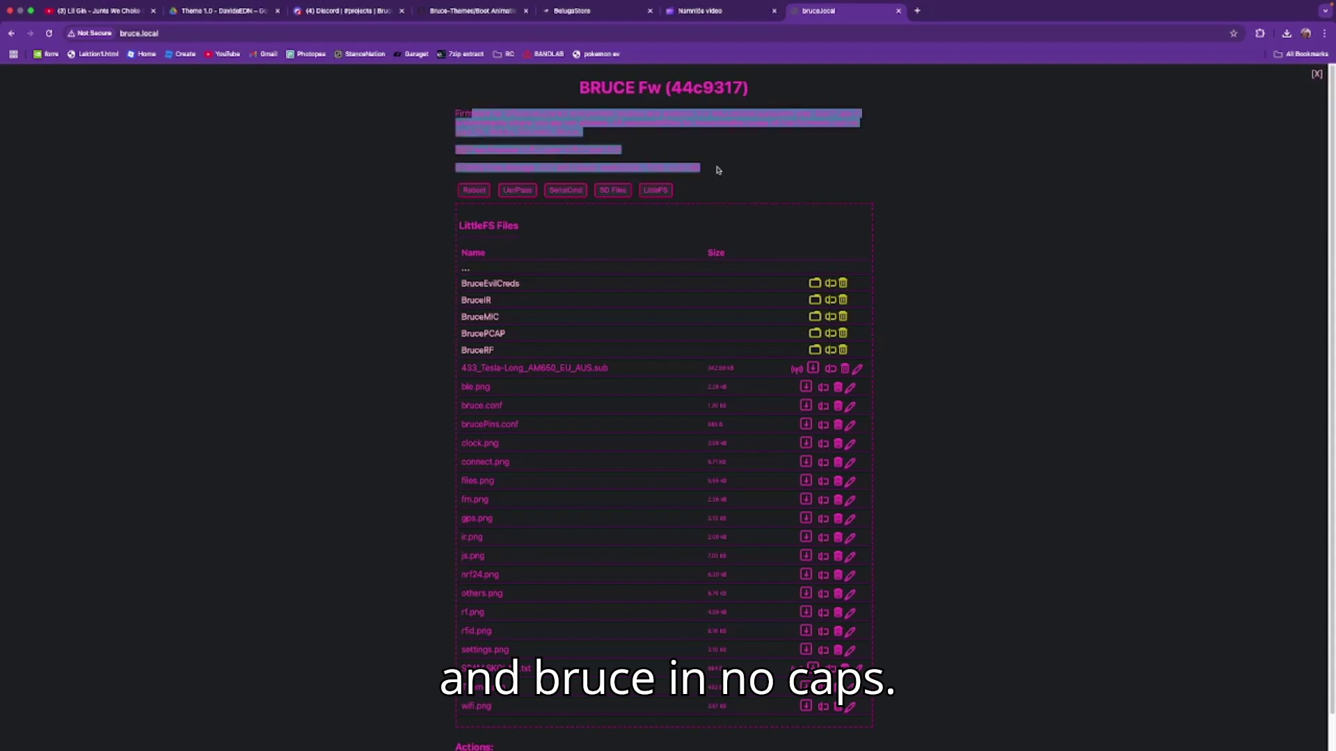
{"action": "left_click", "coordinate": [711, 159]}
{"action": "left_click_drag", "start_coordinate": [547, 132], "coordinate": [695, 148]}
{"action": "left_click", "coordinate": [696, 147]}
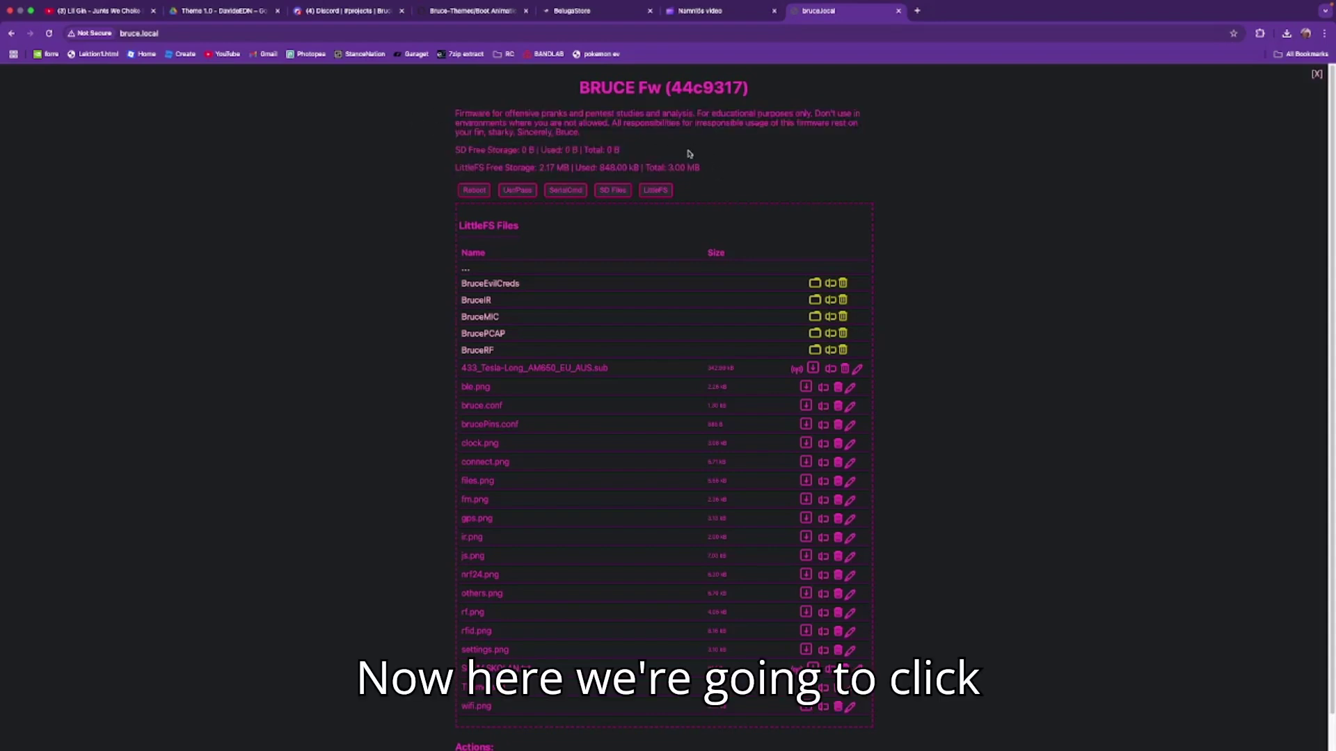
Open the upload picker, select the 15 theme files in Downloads, then cancel it
{"action": "scroll", "coordinate": [895, 416], "scroll_direction": "down", "scroll_amount": 1}
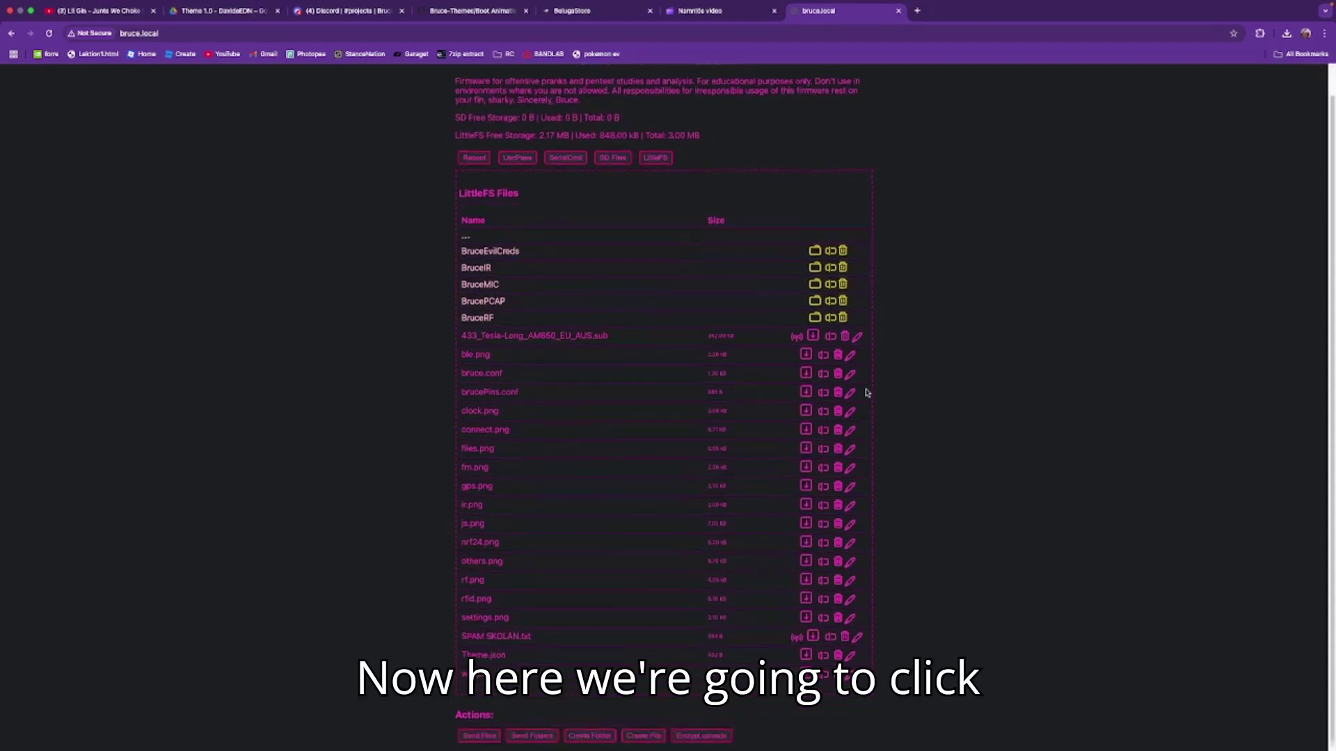
{"action": "left_click", "coordinate": [485, 733]}
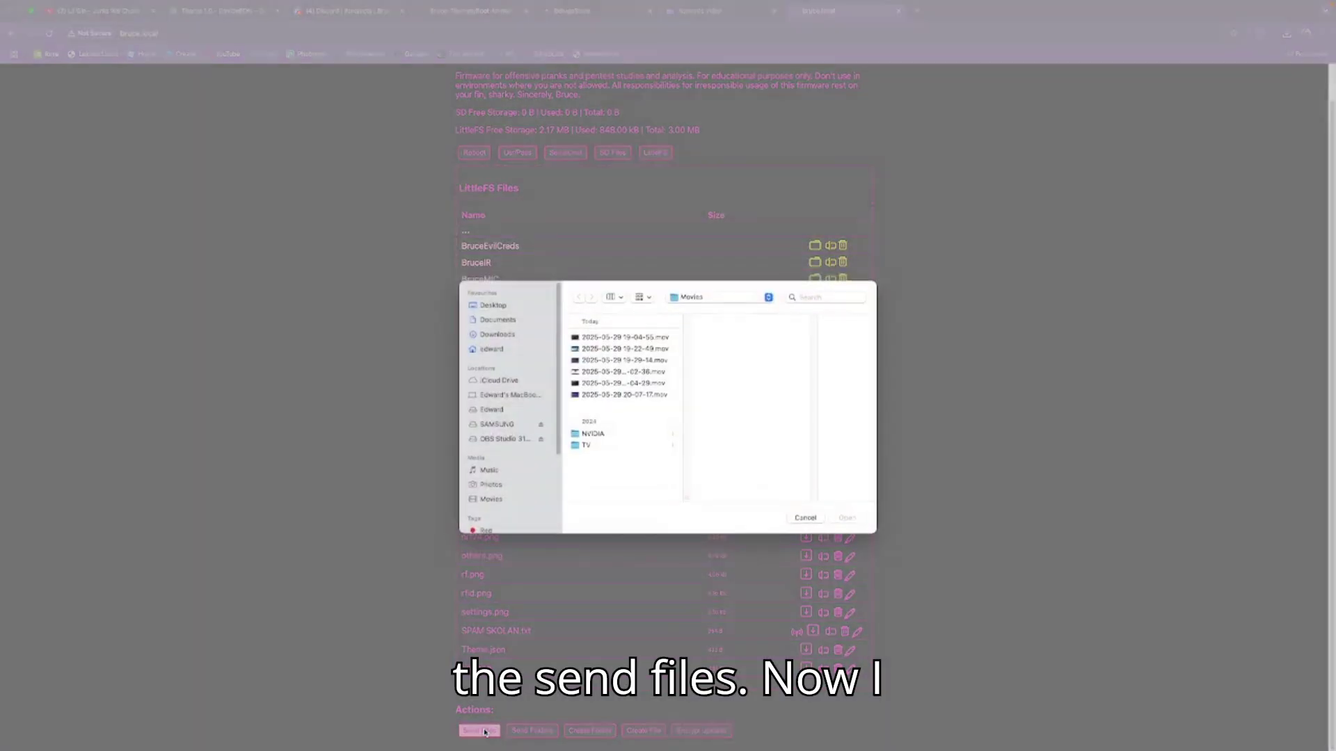
{"action": "left_click", "coordinate": [525, 336]}
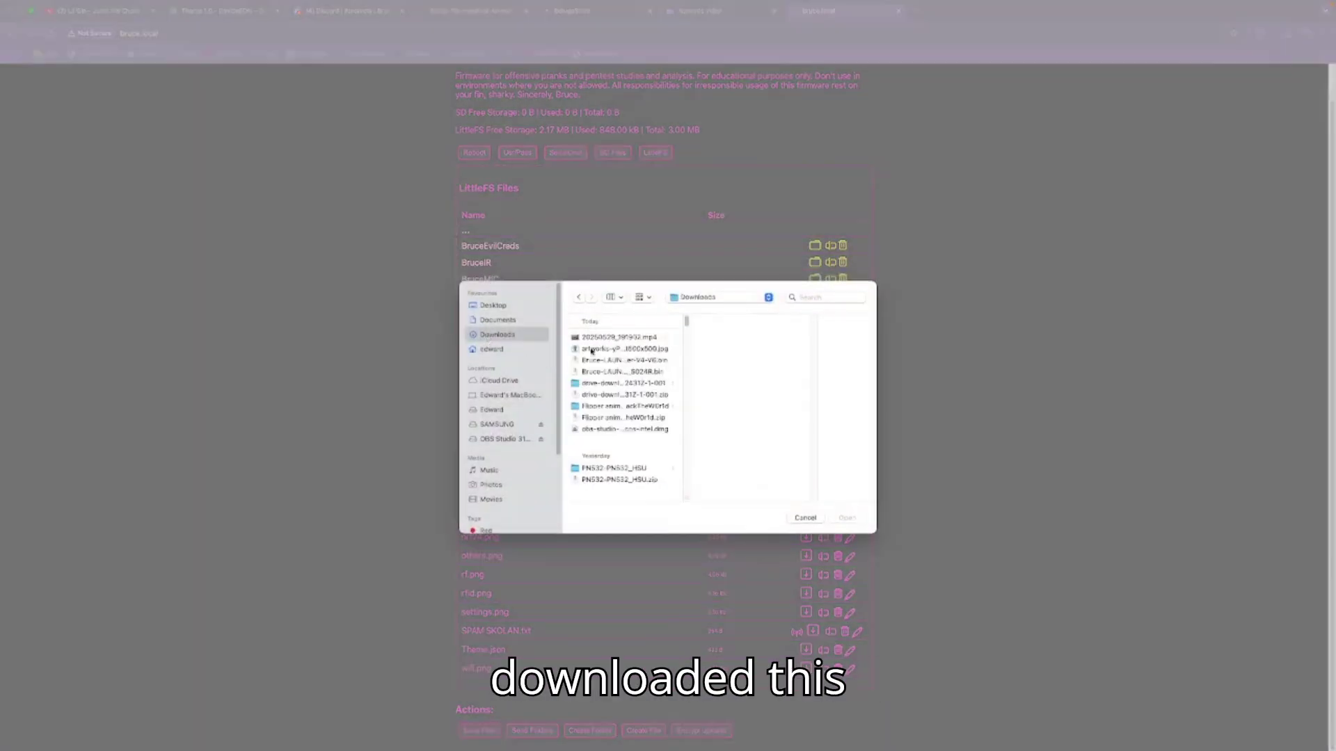
{"action": "left_click", "coordinate": [615, 384]}
{"action": "left_click", "coordinate": [746, 340]}
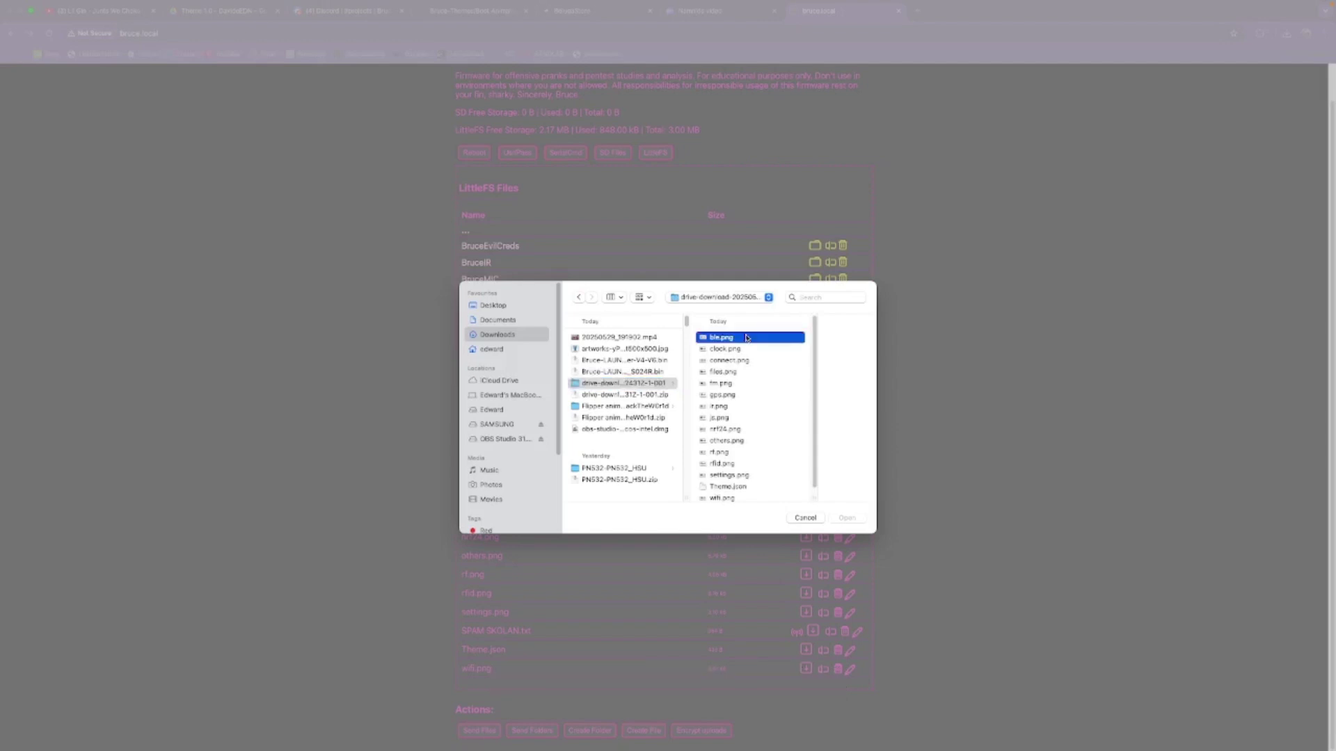
{"action": "left_click", "coordinate": [667, 487], "text": "shift"}
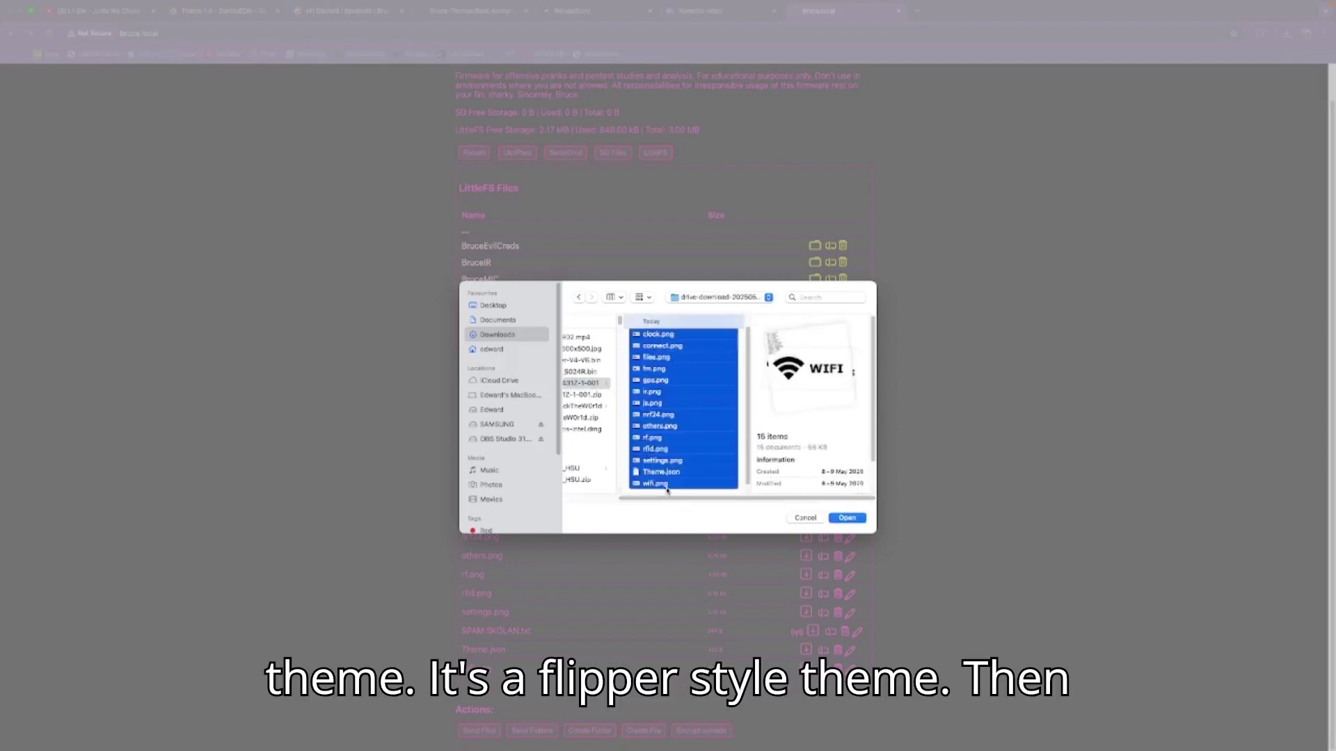
{"action": "scroll", "coordinate": [683, 379], "scroll_direction": "up", "scroll_amount": 1}
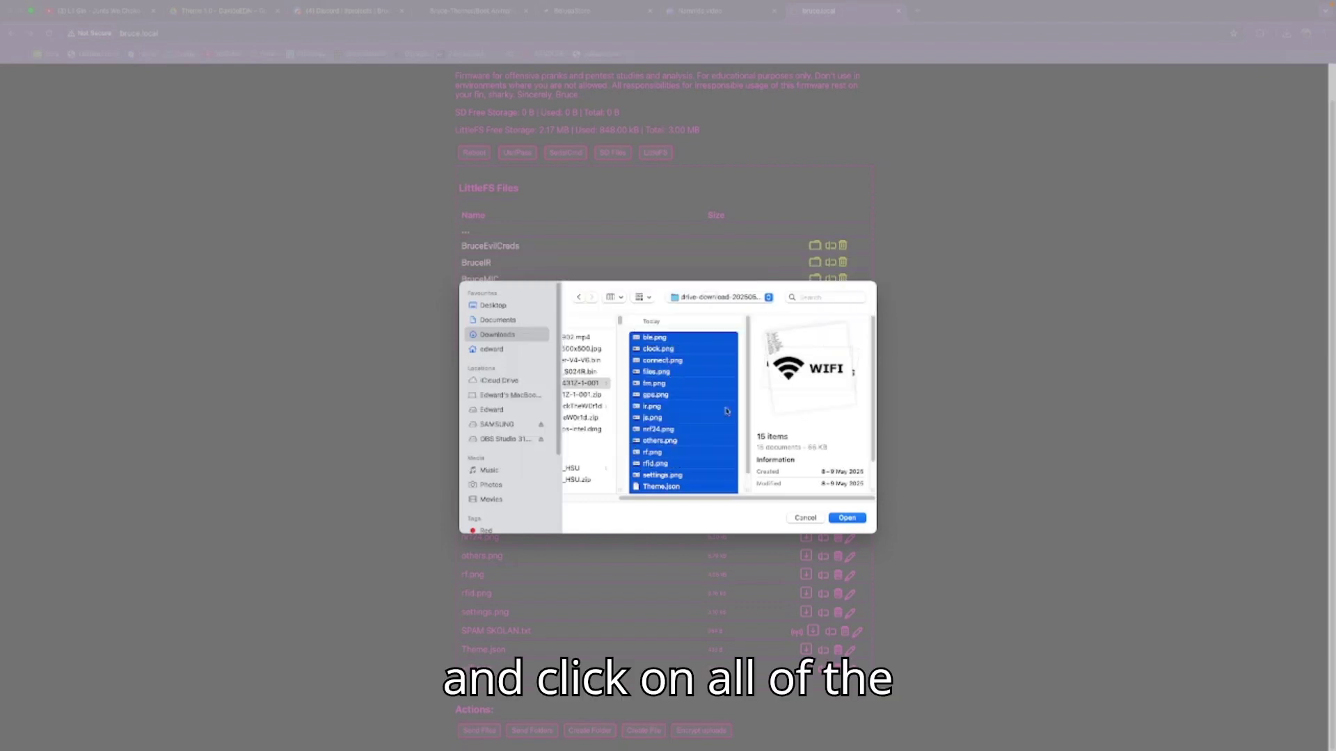
{"action": "scroll", "coordinate": [660, 428], "scroll_direction": "down", "scroll_amount": 1}
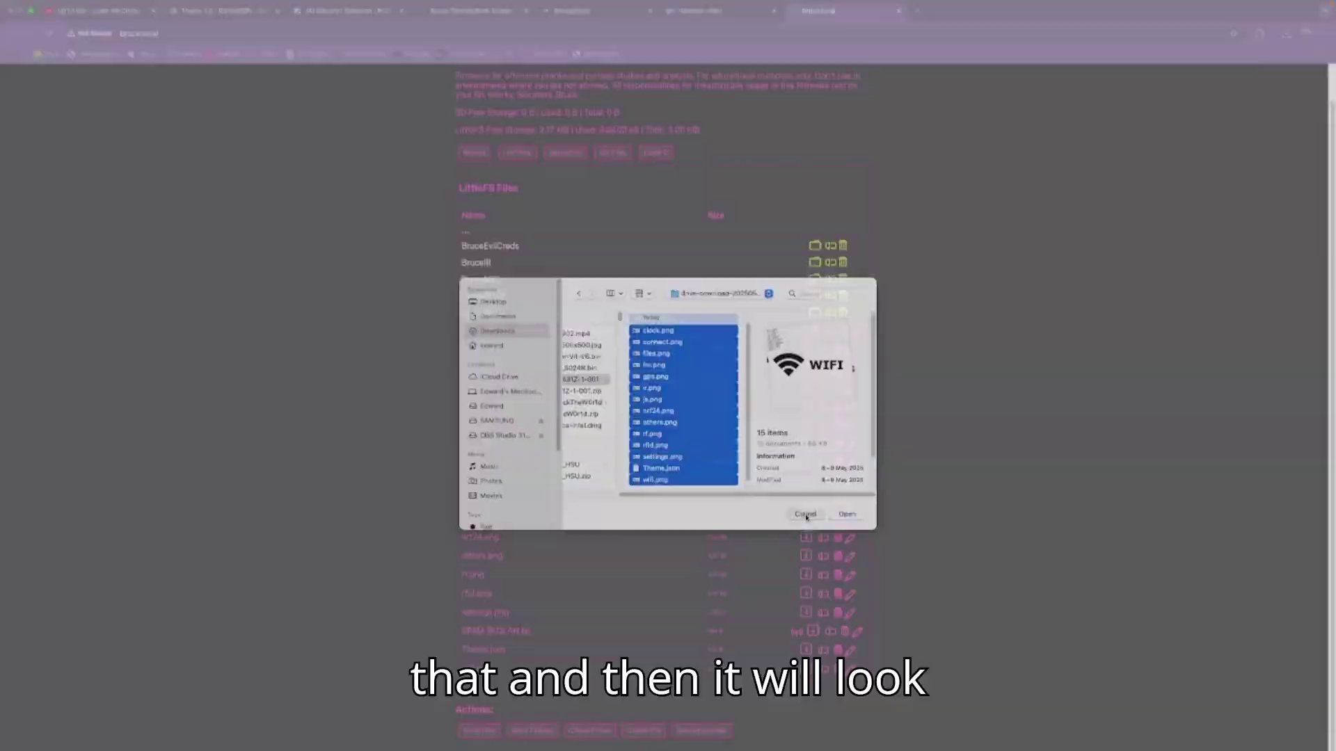
{"action": "left_click", "coordinate": [805, 519]}
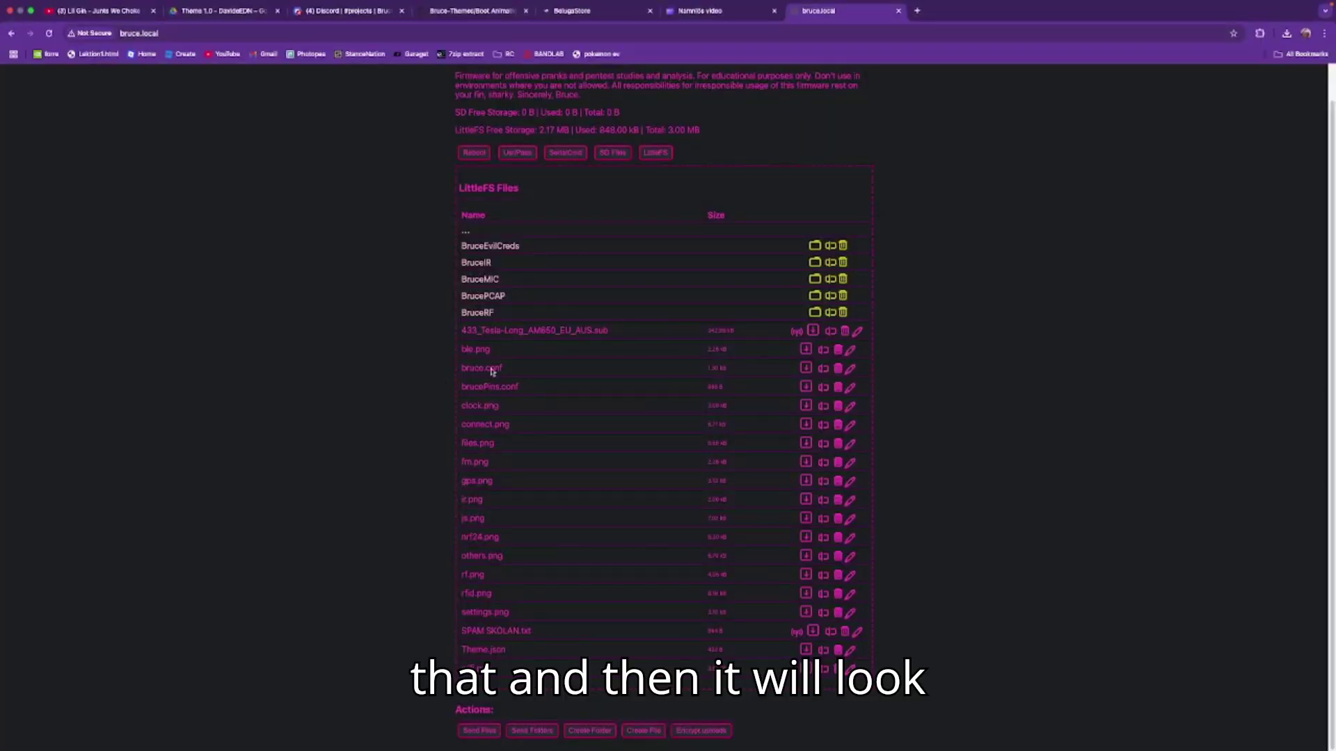
Review the list of files on the device in Bruce WebUI
{"action": "left_click_drag", "start_coordinate": [421, 221], "coordinate": [895, 662]}
{"action": "left_click", "coordinate": [915, 652]}
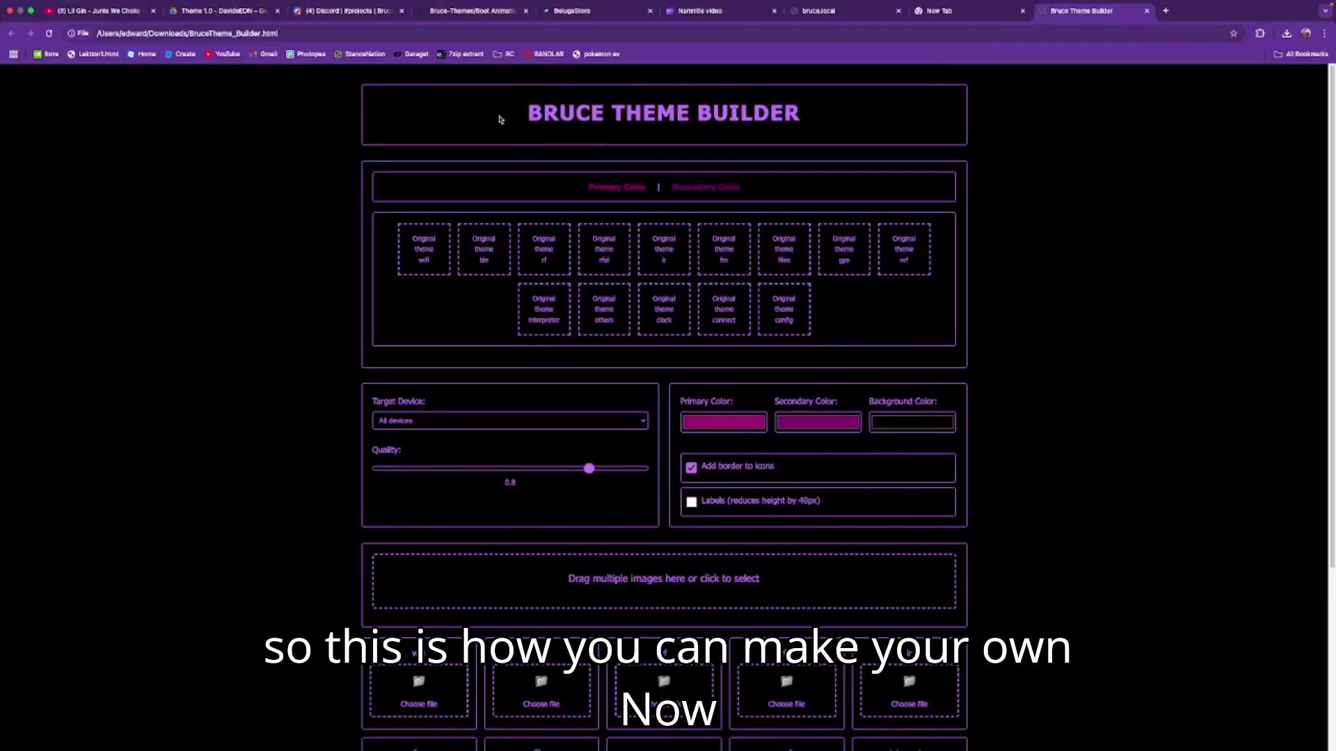
Target CYD, Core, T-Deck (180px) at quality 0.9 and begin choosing a primary colour
{"action": "left_click_drag", "start_coordinate": [523, 117], "coordinate": [872, 131]}
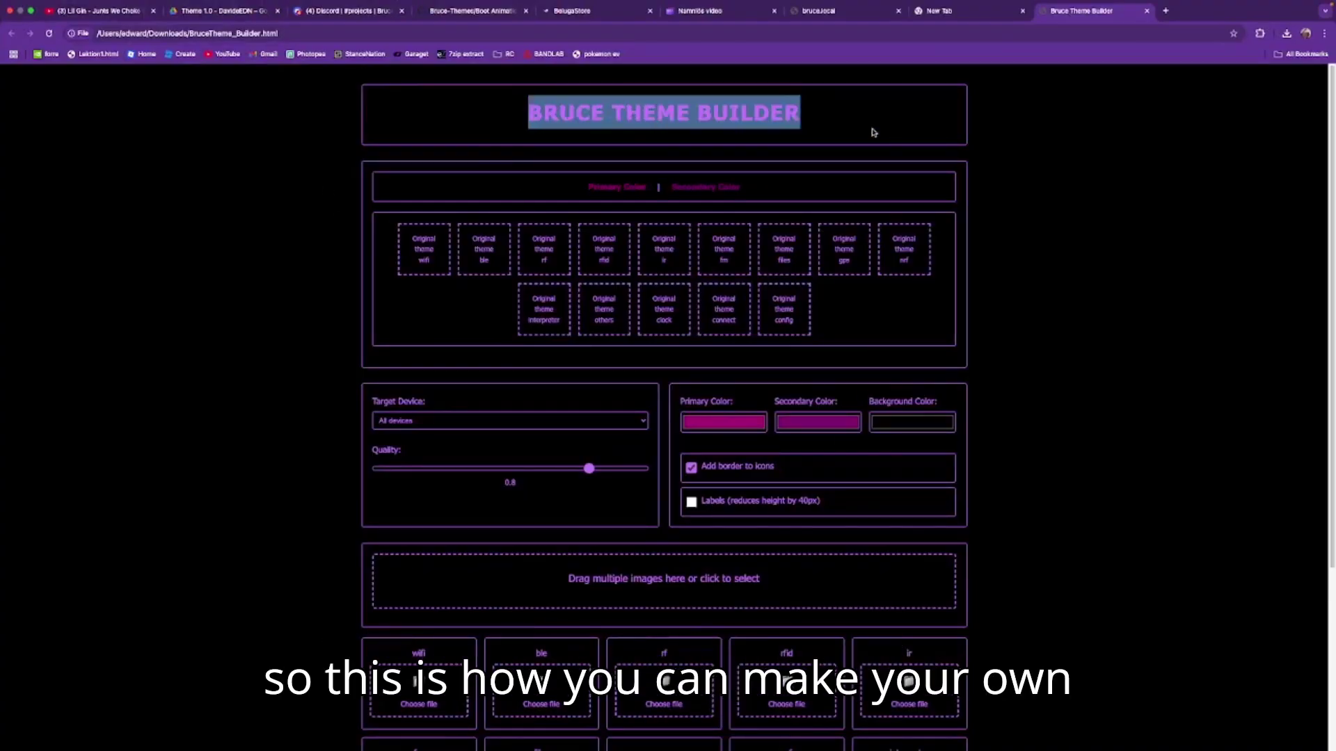
{"action": "left_click", "coordinate": [872, 132]}
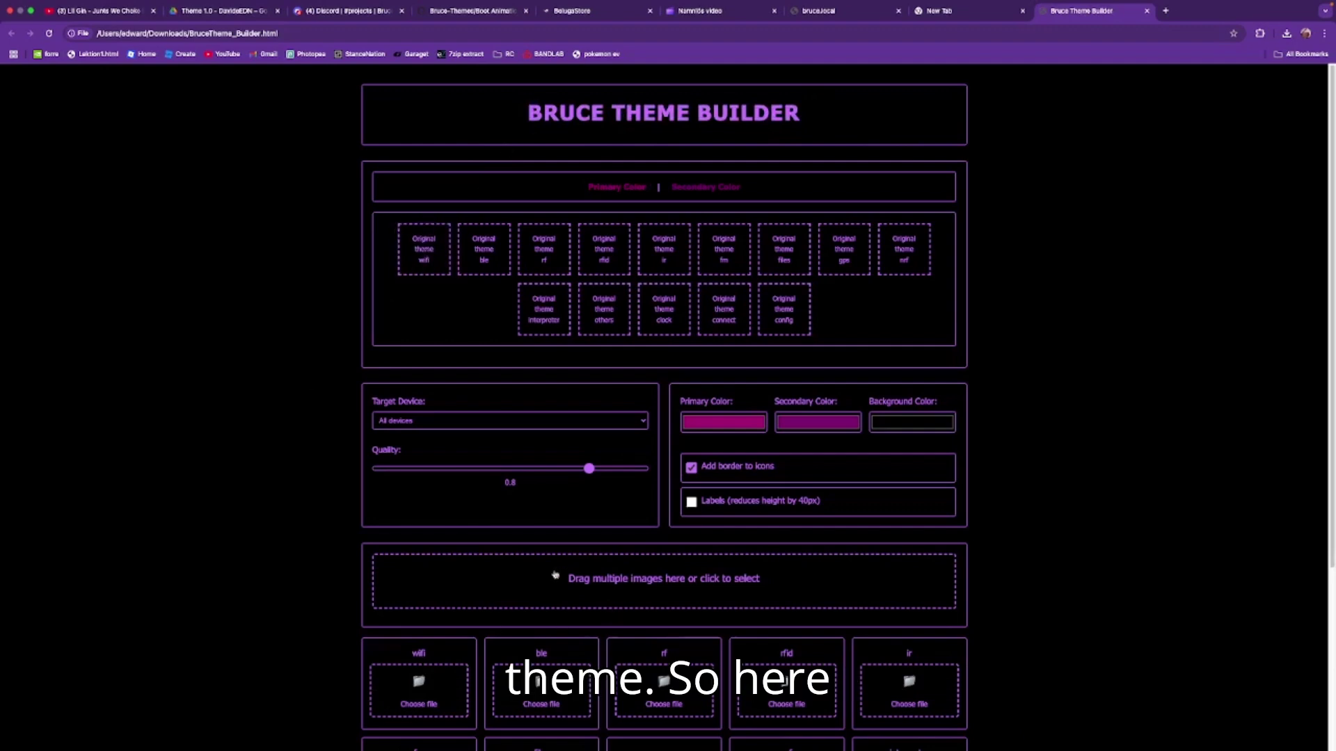
{"action": "left_click", "coordinate": [612, 421]}
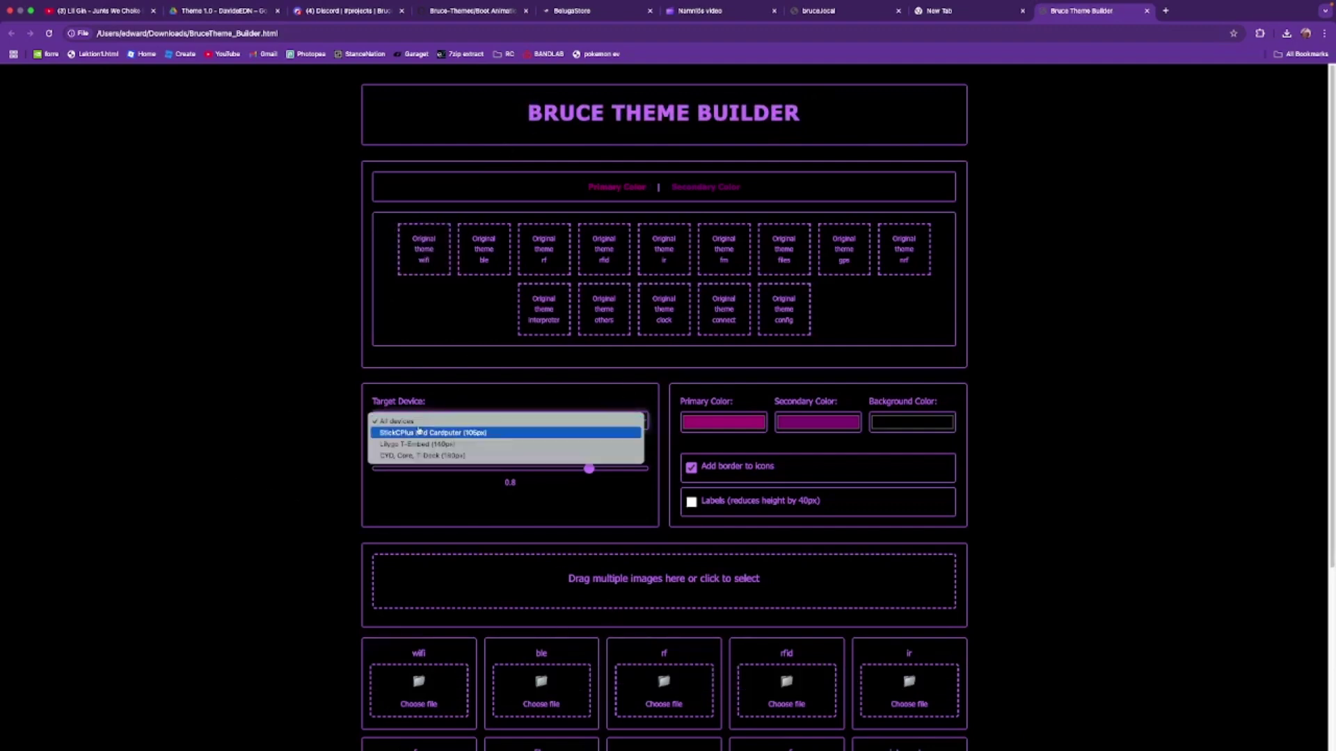
{"action": "left_click", "coordinate": [505, 459]}
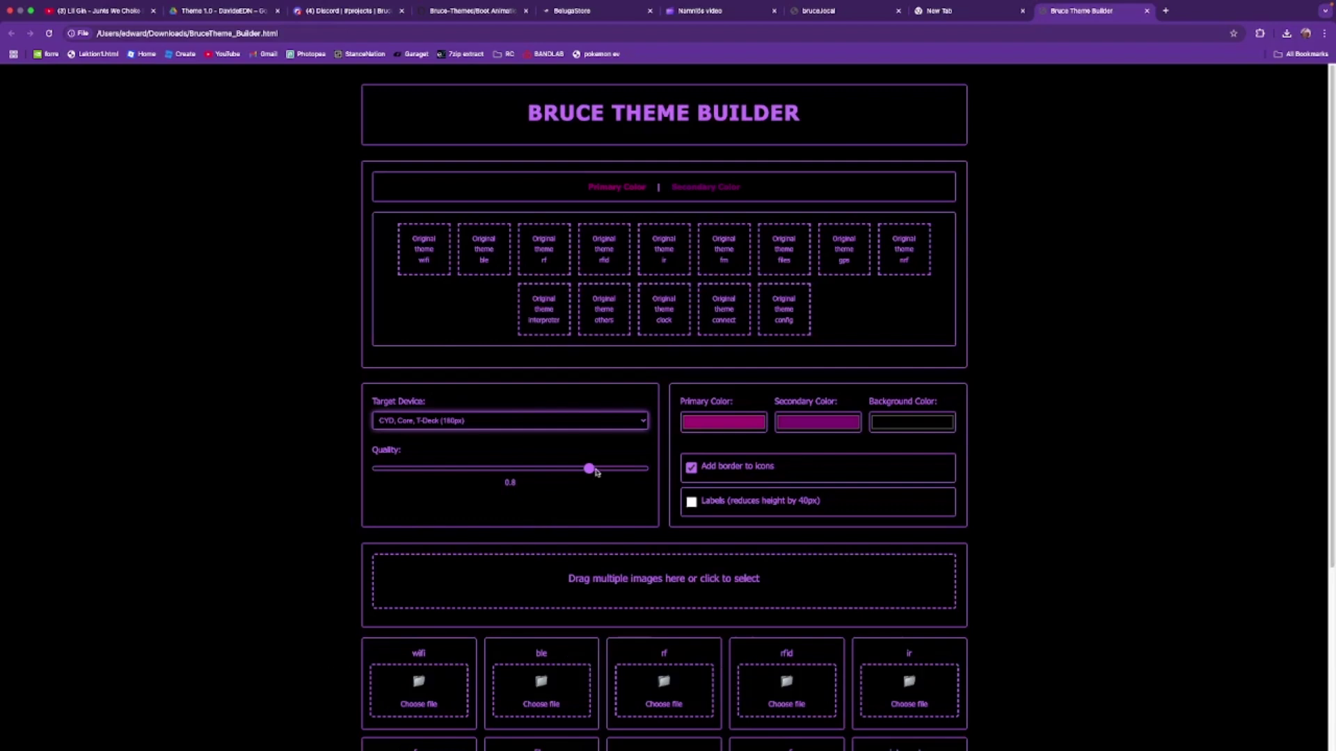
{"action": "left_click_drag", "start_coordinate": [591, 470], "coordinate": [629, 480]}
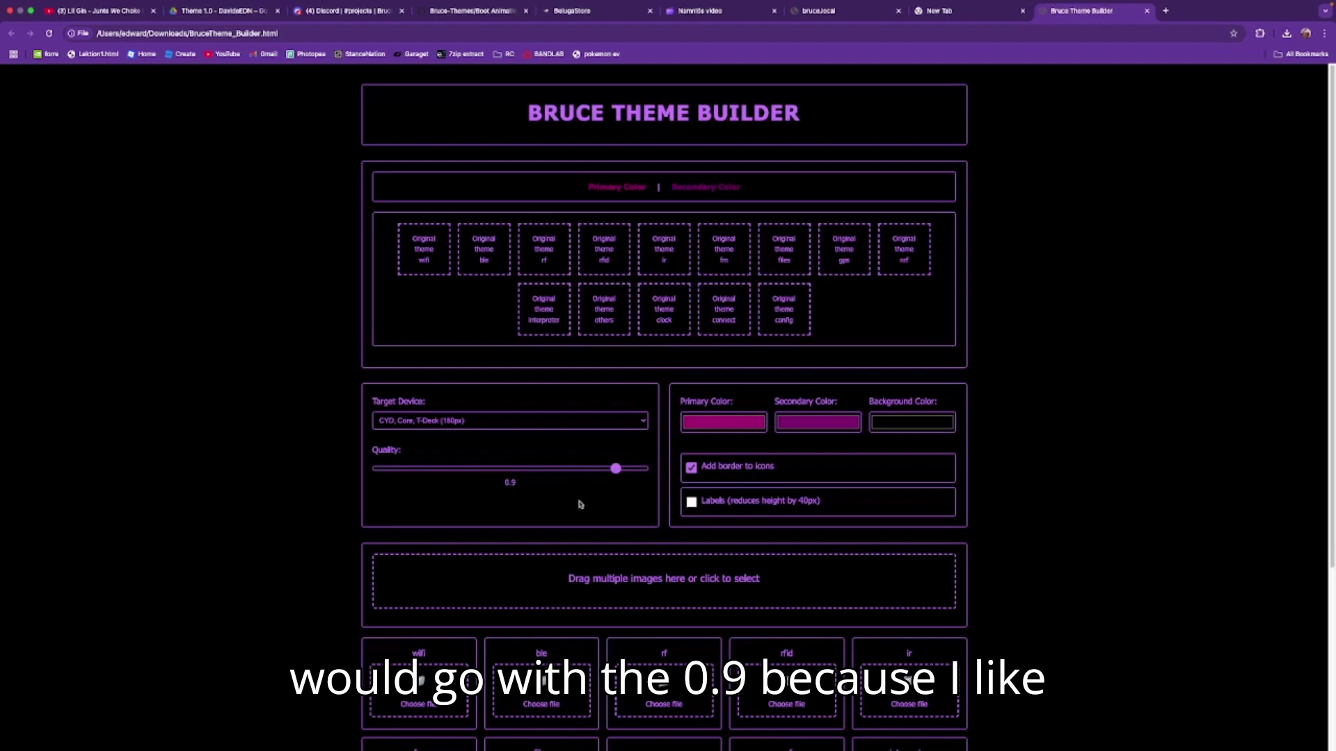
{"action": "left_click", "coordinate": [729, 428]}
{"action": "mouse_move", "coordinate": [742, 447]}
{"action": "left_mouse_down"}
{"action": "mouse_move", "coordinate": [689, 453]}
{"action": "mouse_move", "coordinate": [666, 414]}
{"action": "mouse_move", "coordinate": [766, 447]}
{"action": "mouse_move", "coordinate": [718, 462]}
{"action": "mouse_move", "coordinate": [717, 417]}
{"action": "mouse_move", "coordinate": [818, 412]}
{"action": "mouse_move", "coordinate": [779, 448]}
{"action": "mouse_move", "coordinate": [793, 462]}
{"action": "mouse_move", "coordinate": [805, 435]}
{"action": "mouse_move", "coordinate": [847, 471]}
{"action": "left_mouse_up"}
Set the primary colour to blue (17, 0, 255)
{"action": "left_click", "coordinate": [747, 516]}
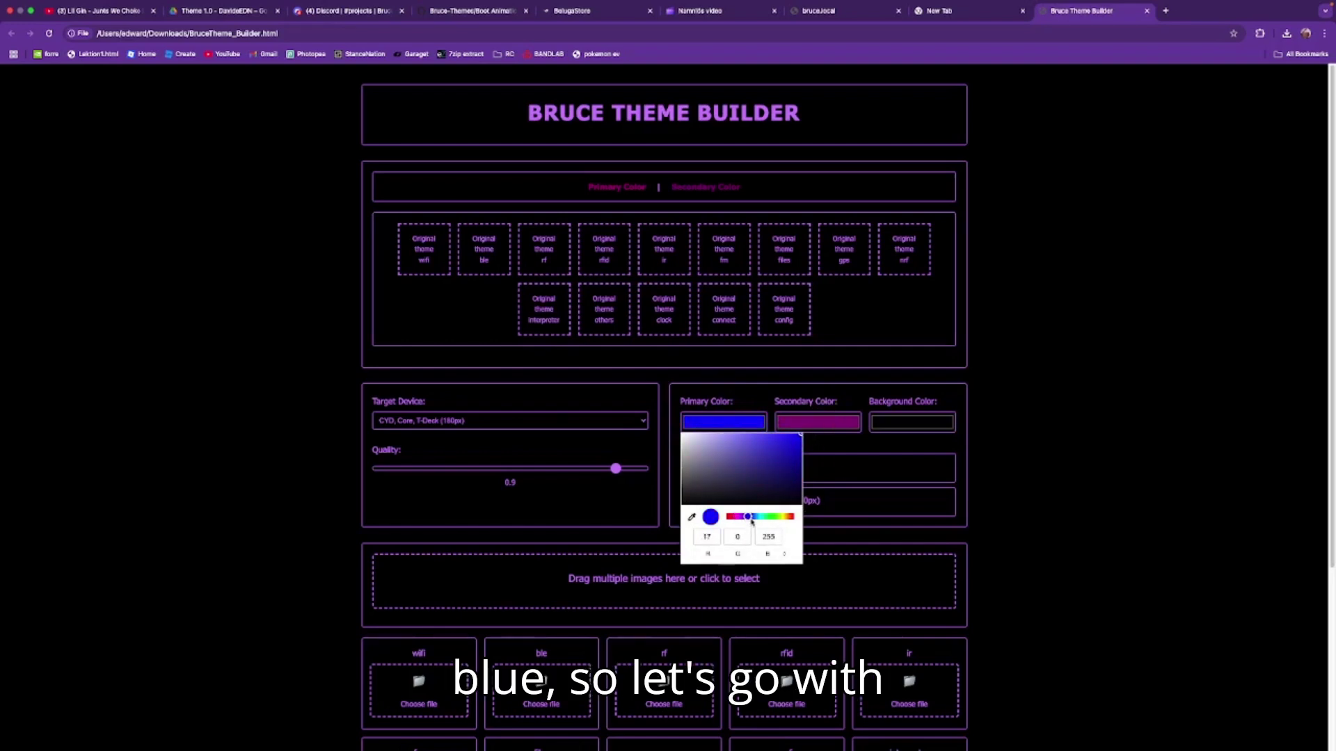
{"action": "left_click", "coordinate": [707, 537]}
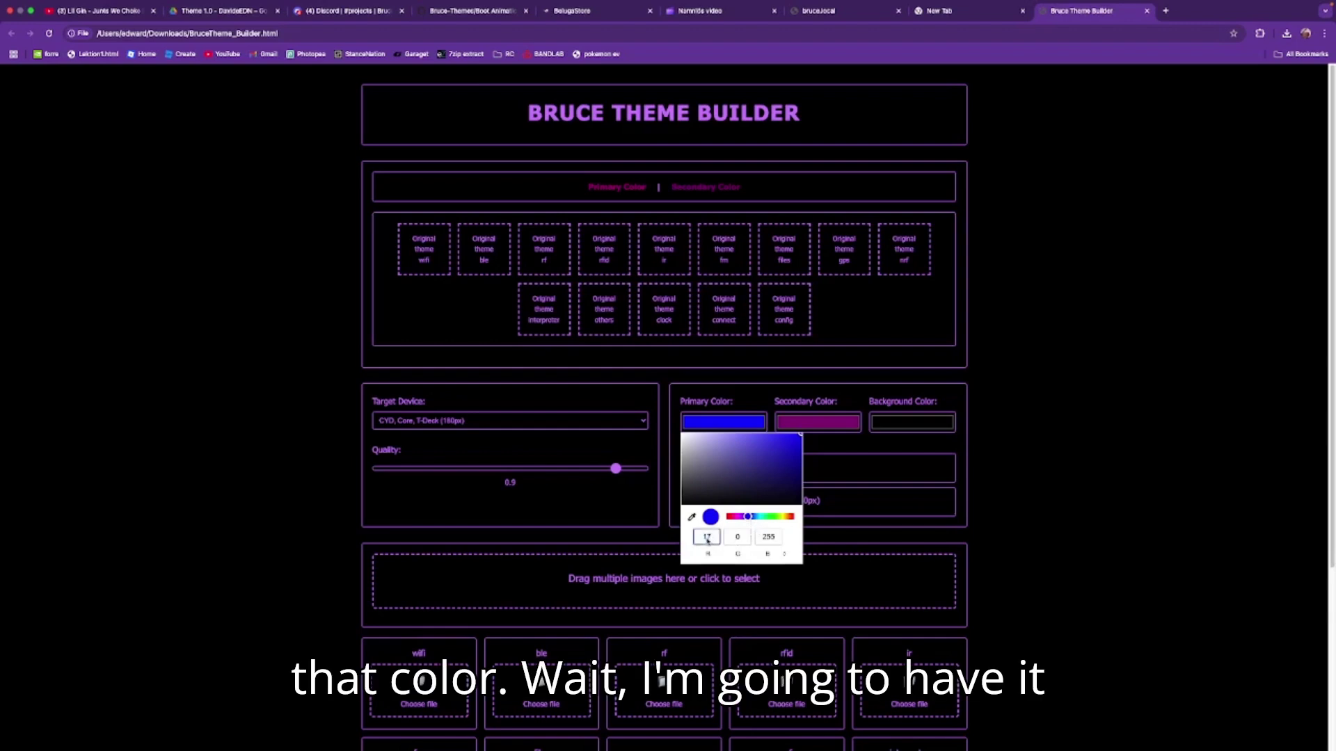
{"action": "key", "text": "Return"}
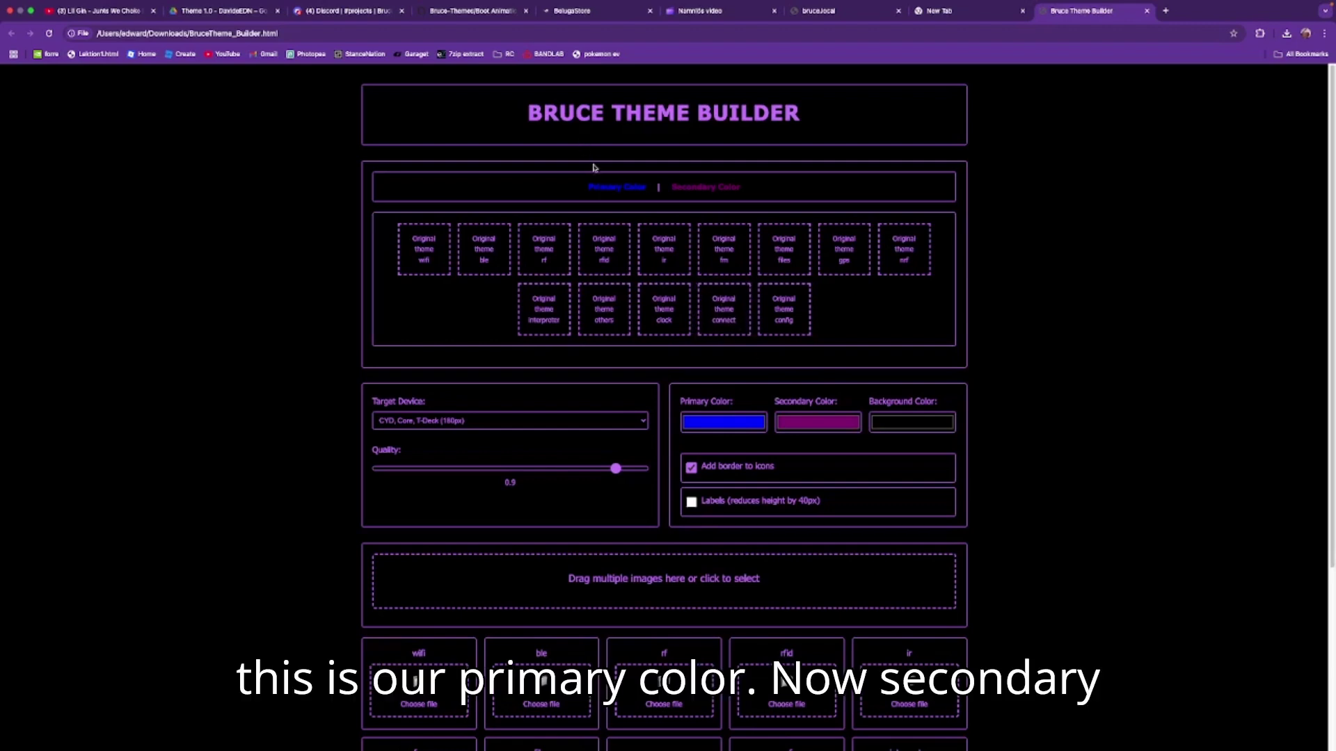
{"action": "left_click_drag", "start_coordinate": [588, 189], "coordinate": [645, 188]}
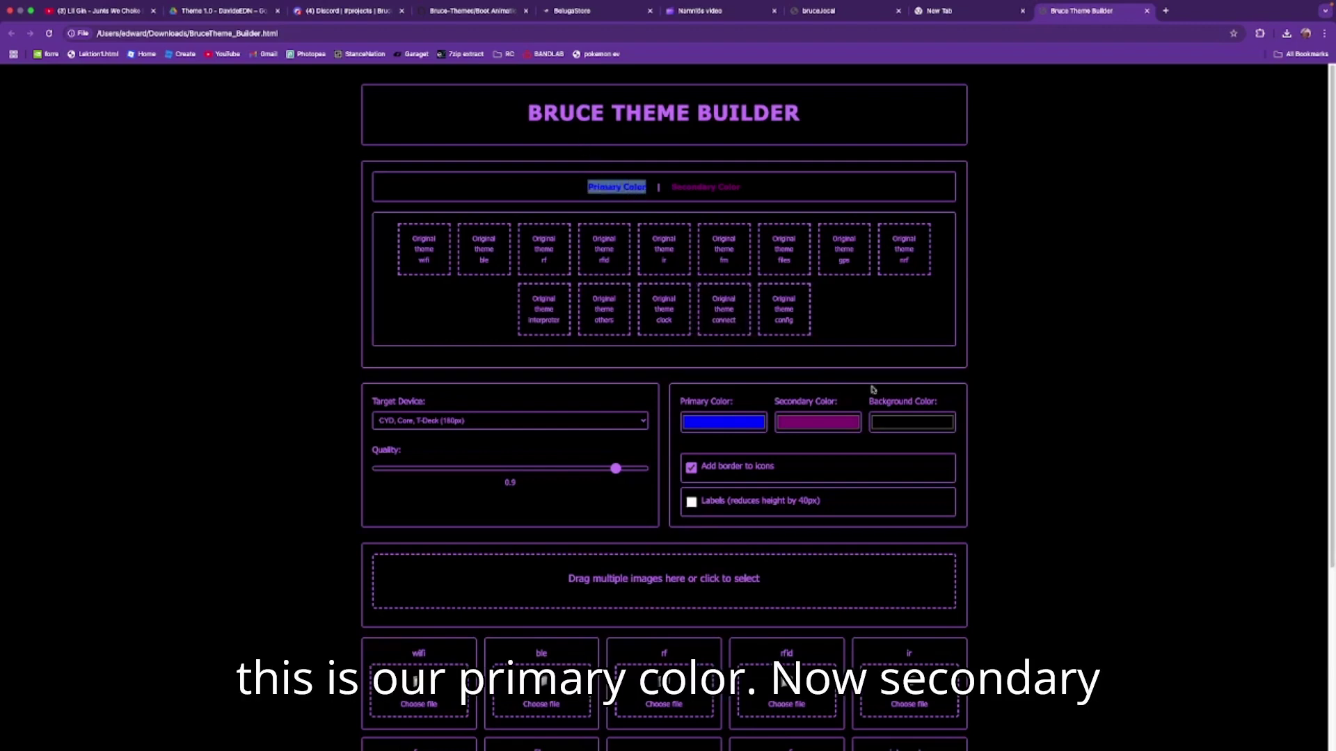
Make the secondary colour bright magenta
{"action": "left_click", "coordinate": [833, 432]}
{"action": "left_click_drag", "start_coordinate": [835, 474], "coordinate": [885, 408]}
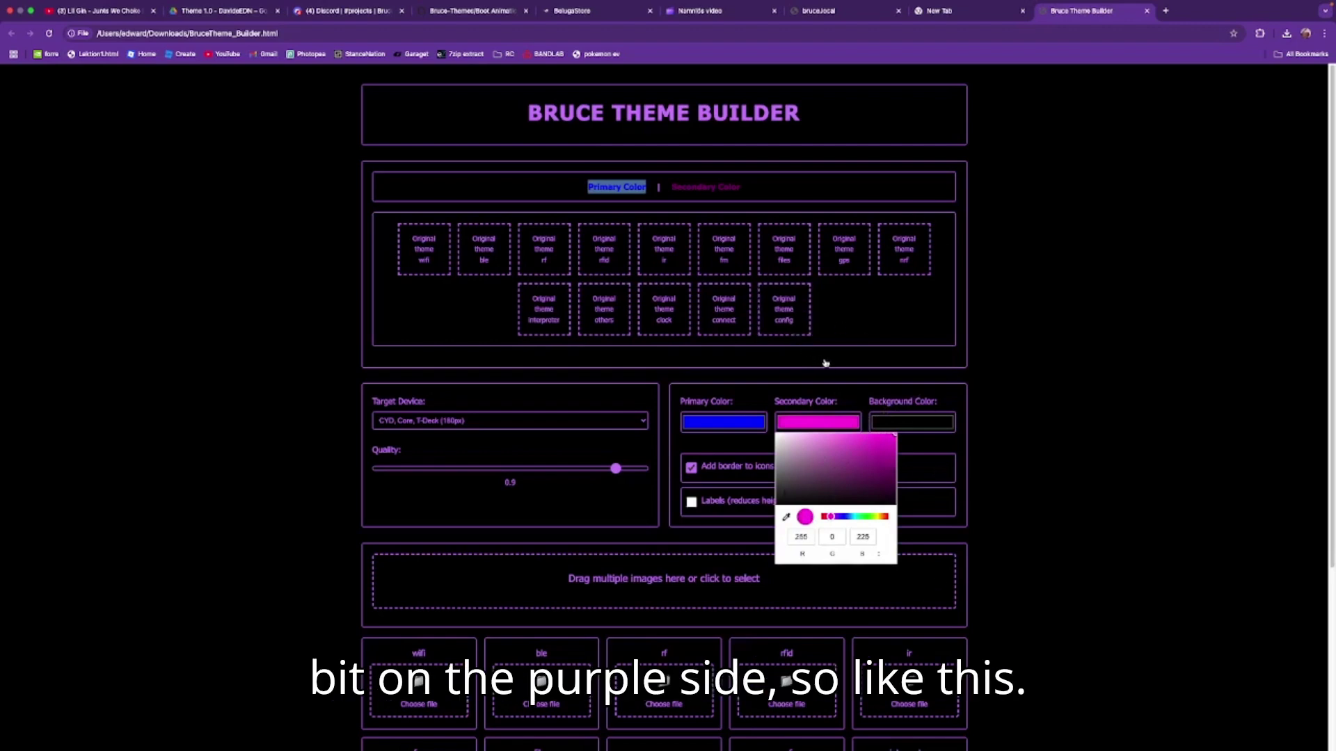
{"action": "left_click", "coordinate": [808, 374]}
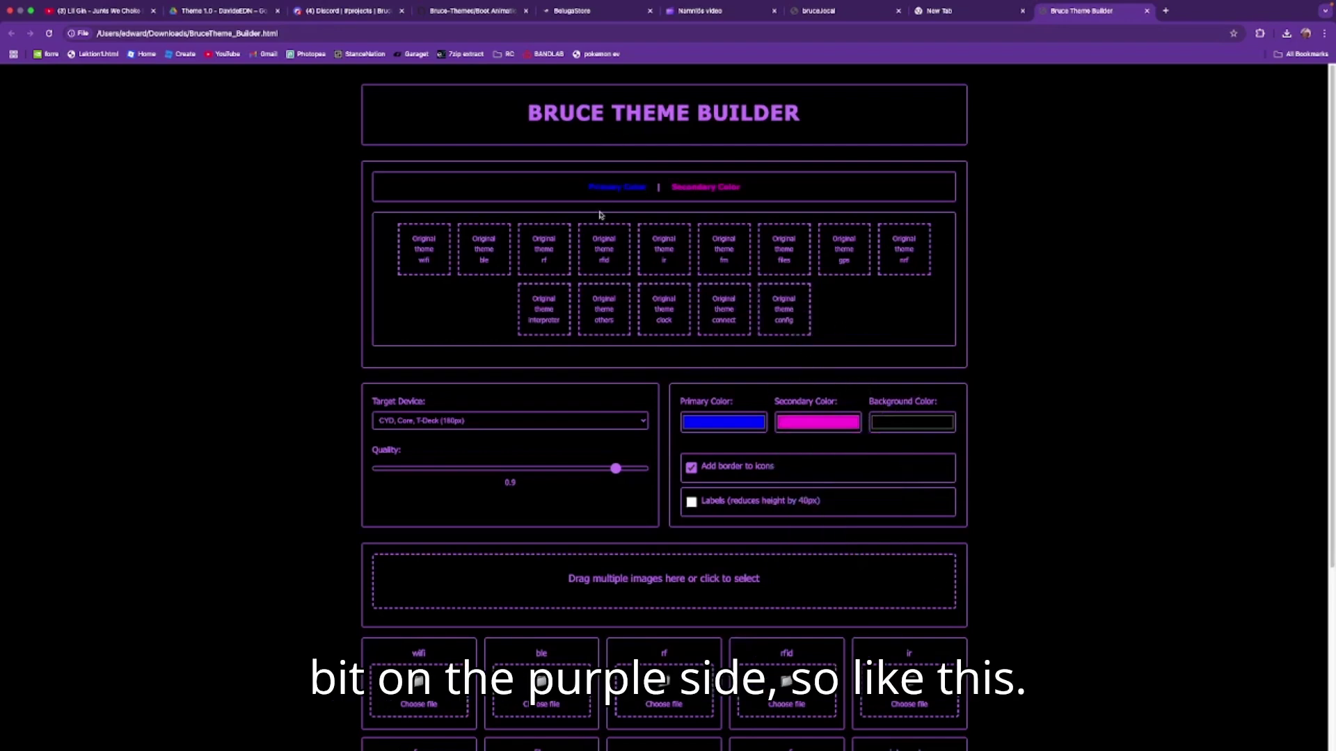
{"action": "left_click_drag", "start_coordinate": [582, 188], "coordinate": [742, 188]}
{"action": "left_click", "coordinate": [775, 189]}
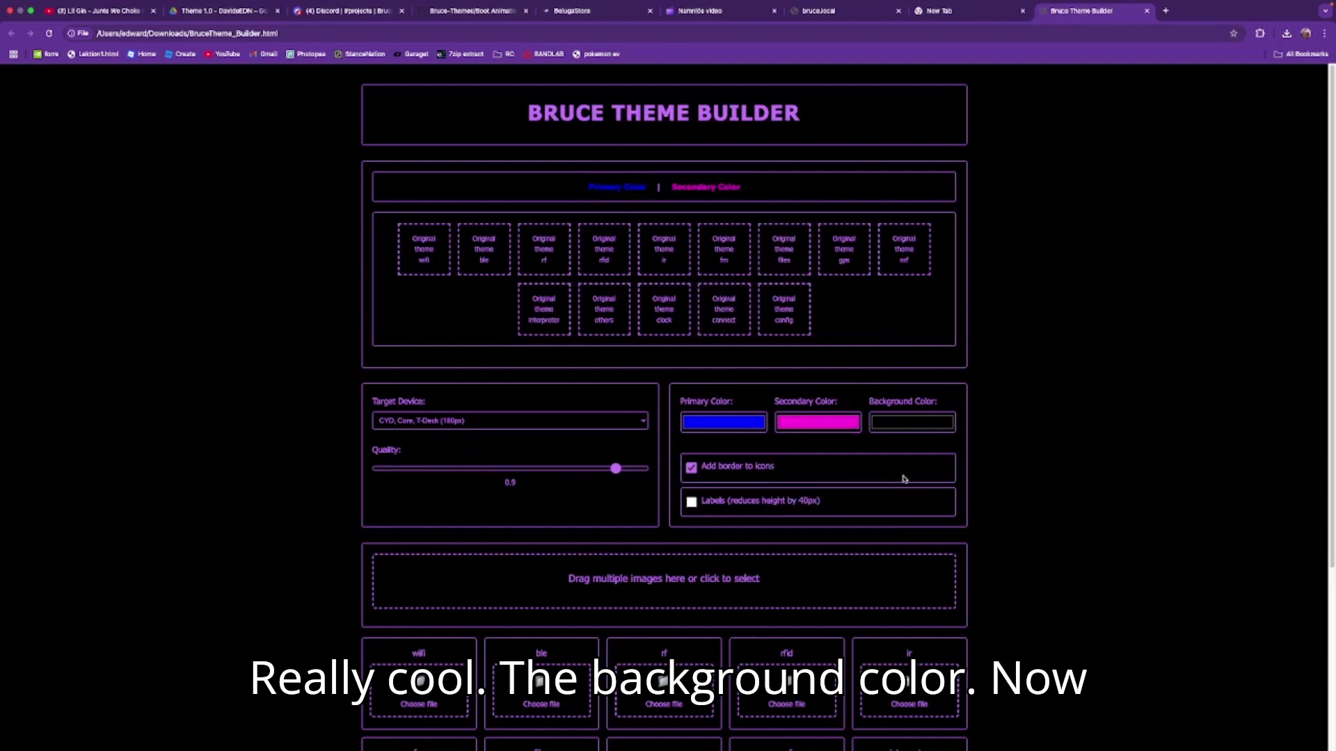
Set the background colour to white (255, 255, 255) and check the preview
{"action": "left_click", "coordinate": [903, 421]}
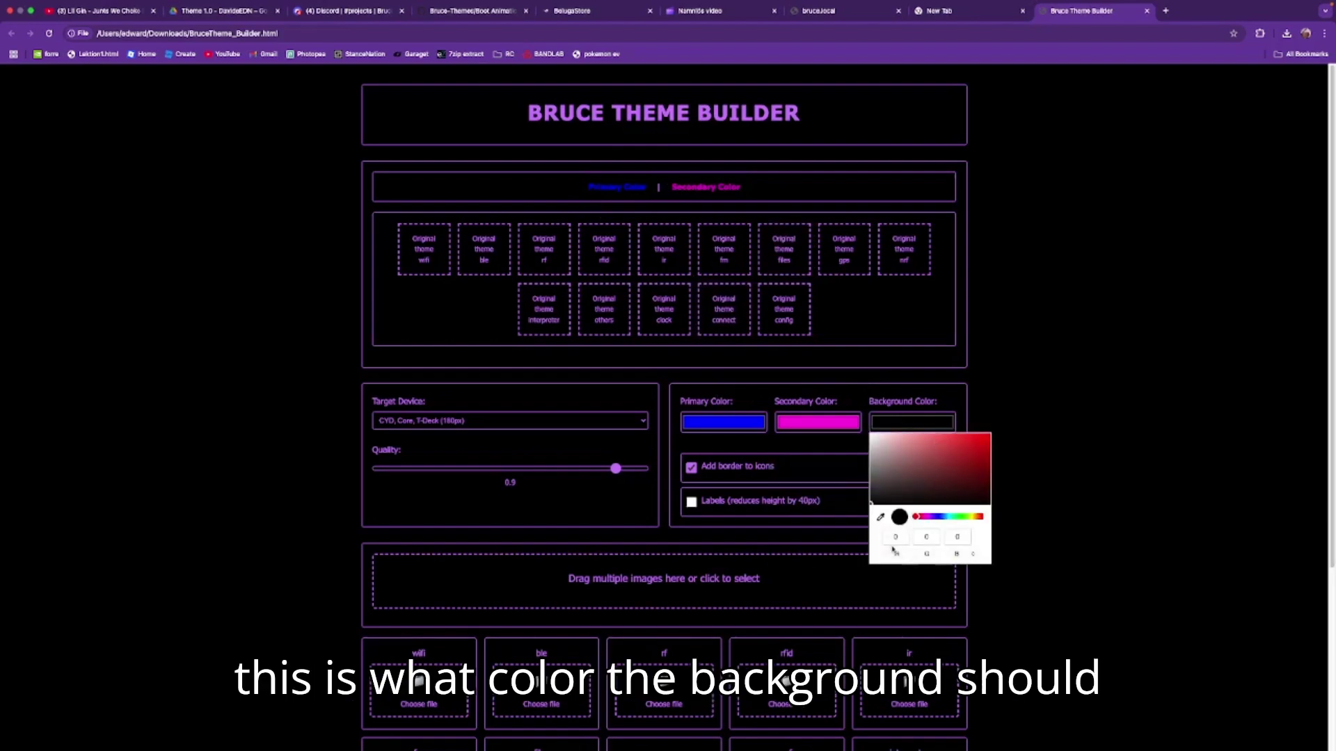
{"action": "left_click", "coordinate": [950, 517]}
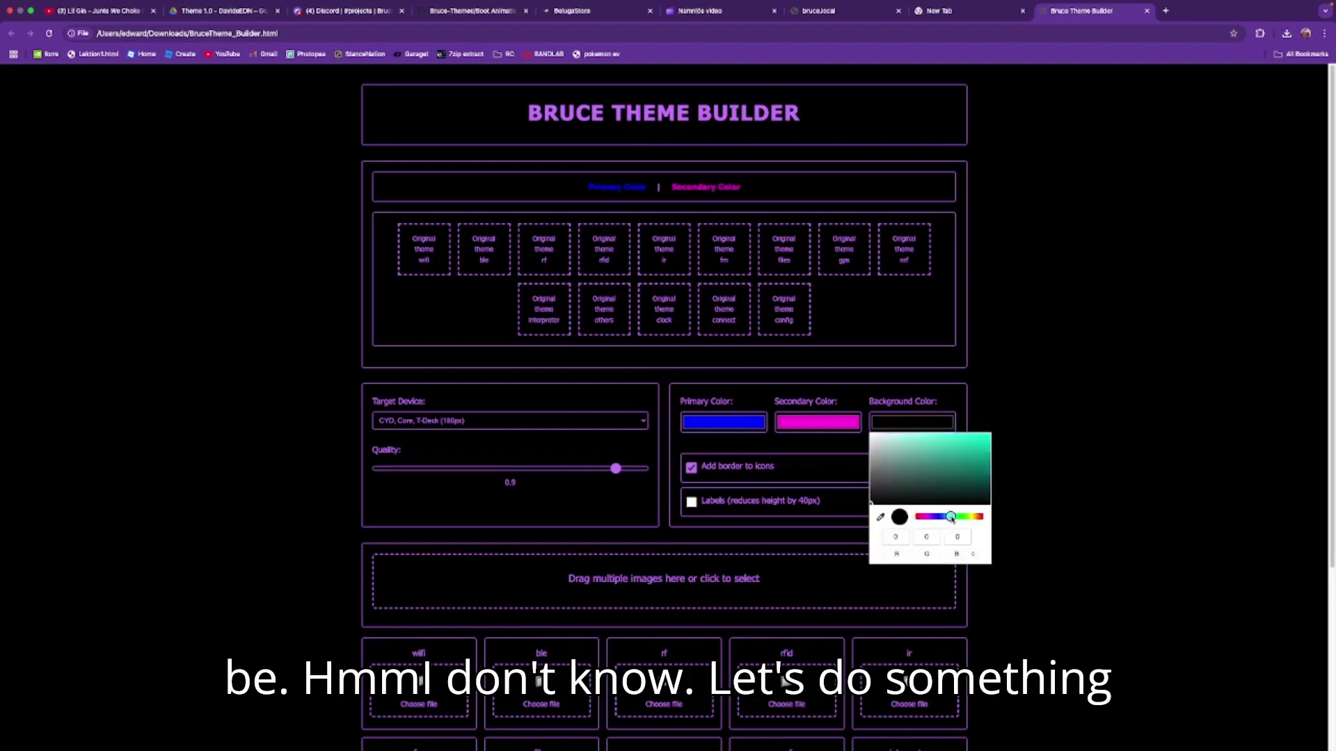
{"action": "left_click_drag", "start_coordinate": [950, 517], "coordinate": [947, 517]}
{"action": "left_click", "coordinate": [871, 434]}
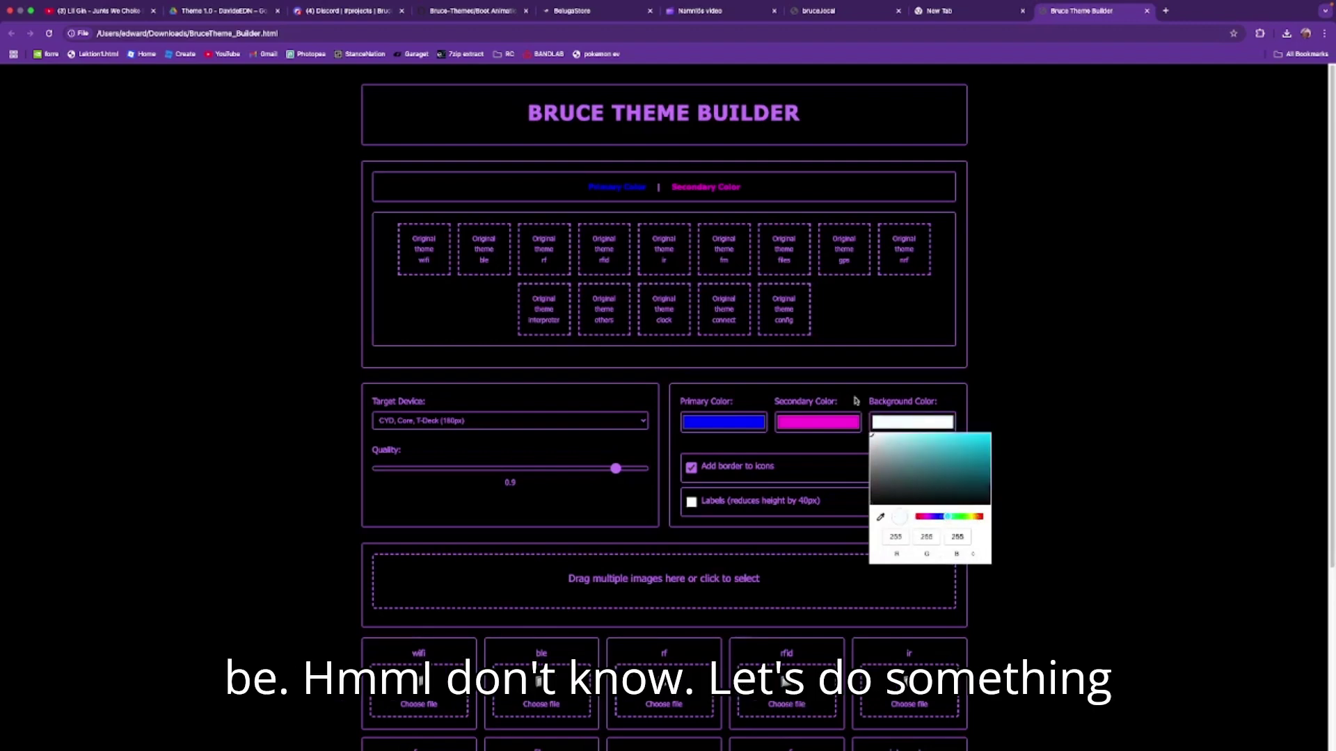
{"action": "left_click", "coordinate": [865, 386]}
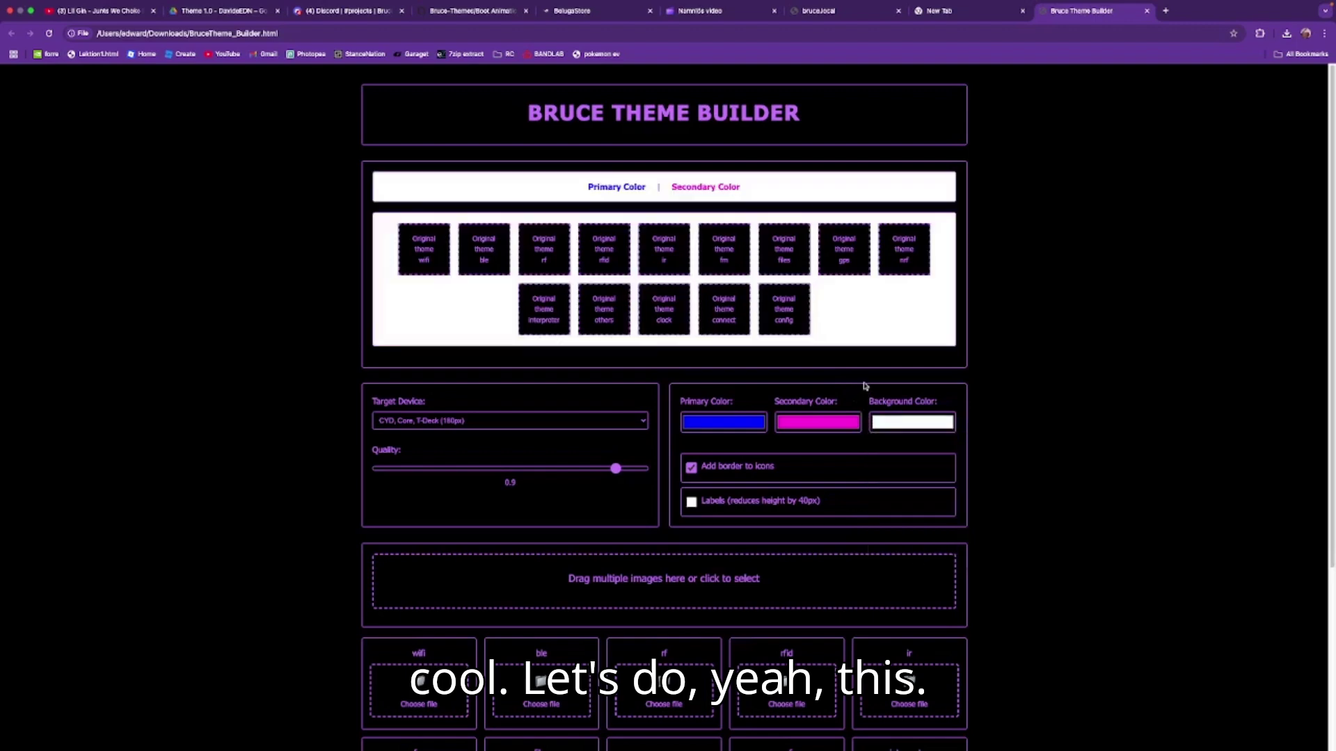
{"action": "left_click_drag", "start_coordinate": [564, 185], "coordinate": [769, 193]}
{"action": "left_click", "coordinate": [770, 194]}
{"action": "left_click_drag", "start_coordinate": [652, 186], "coordinate": [769, 191]}
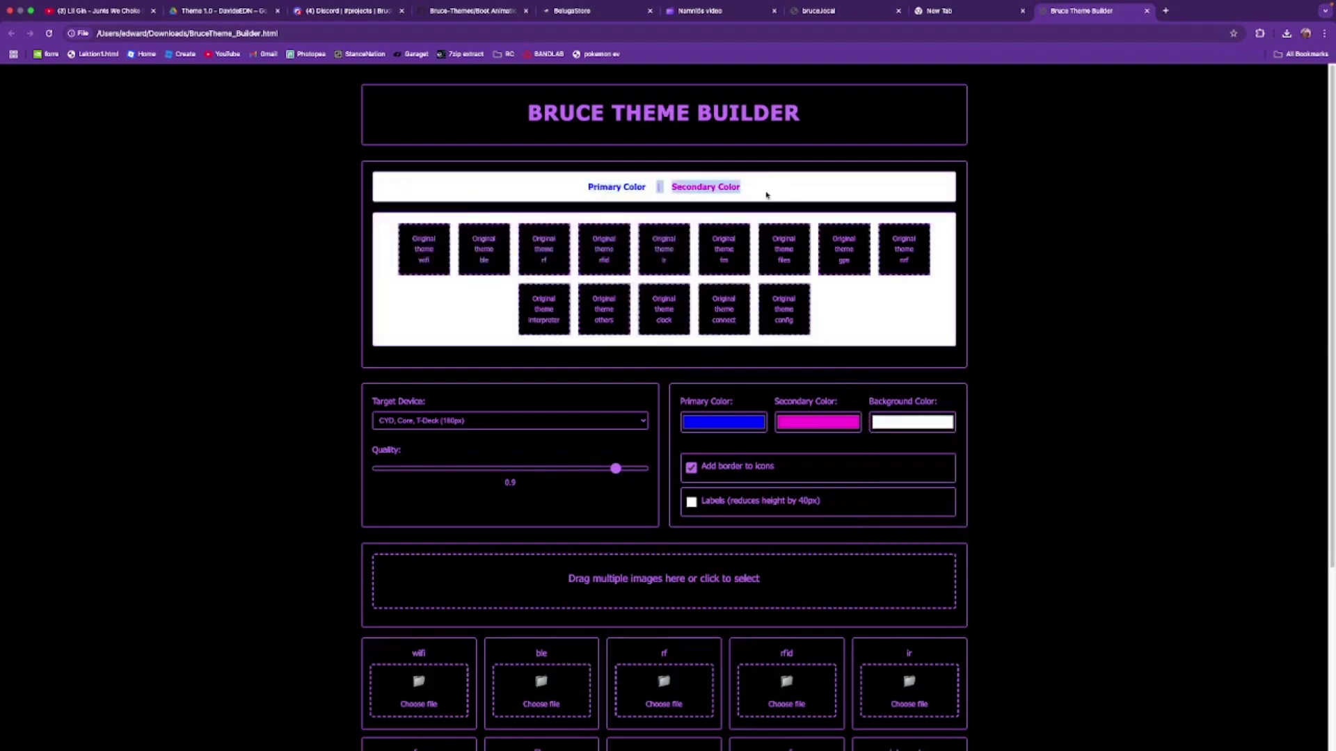
{"action": "left_click", "coordinate": [769, 192]}
{"action": "scroll", "coordinate": [425, 418], "scroll_direction": "down", "scroll_amount": 4}
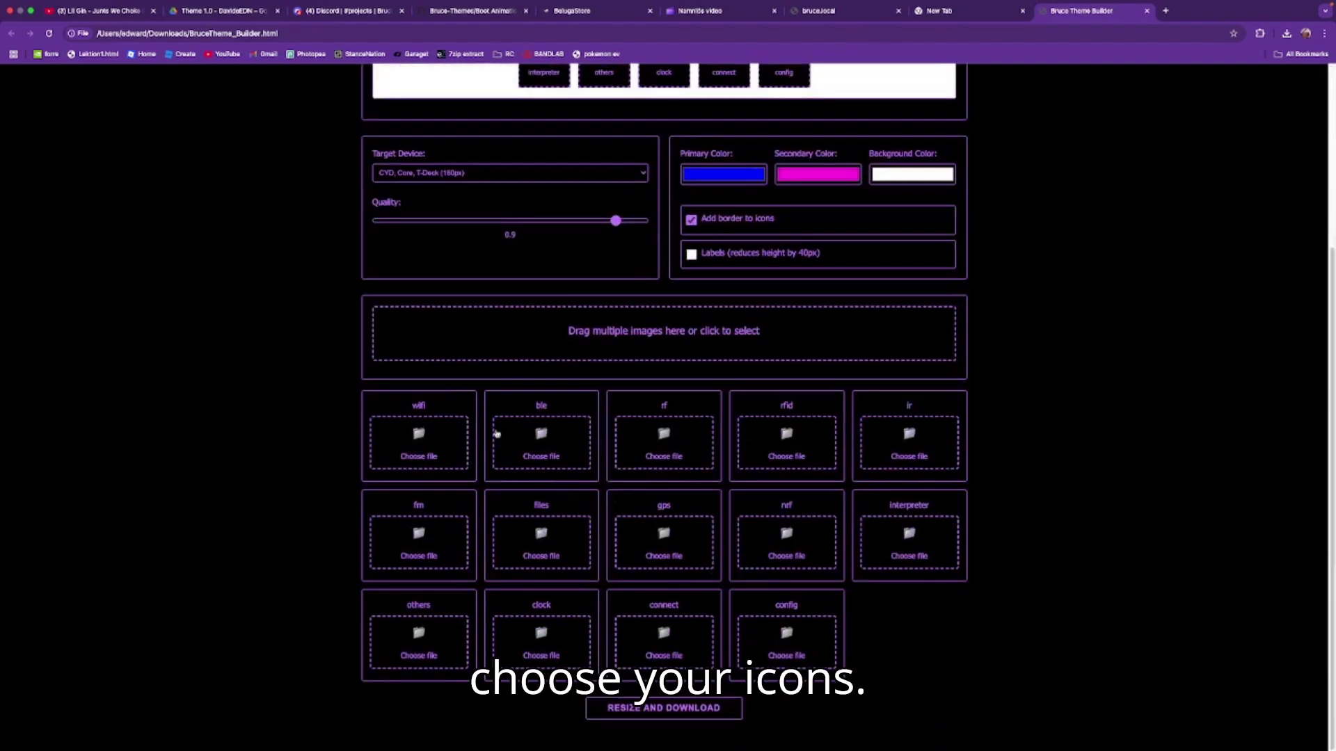
Search the Downloads subfolders for an image for the wifi slot
{"action": "left_click", "coordinate": [421, 438]}
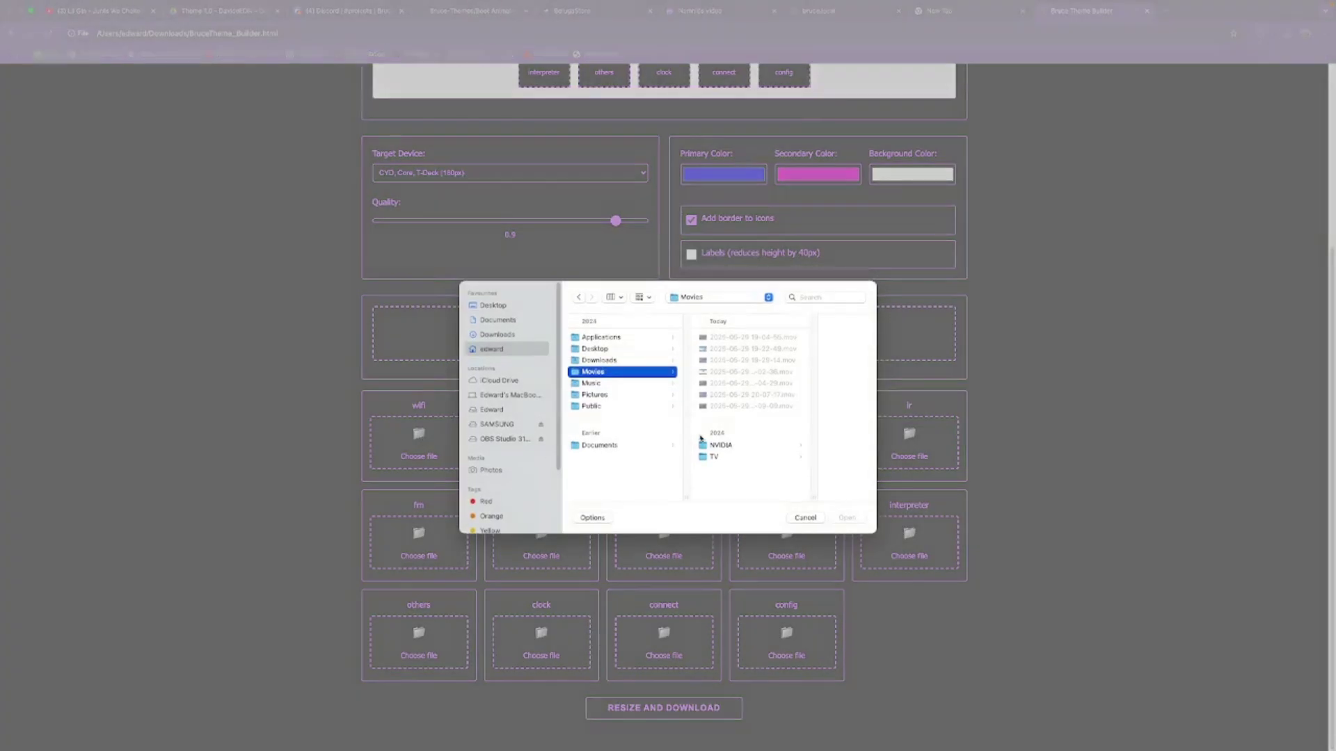
{"action": "left_click", "coordinate": [510, 335]}
{"action": "scroll", "coordinate": [612, 374], "scroll_direction": "down", "scroll_amount": 8}
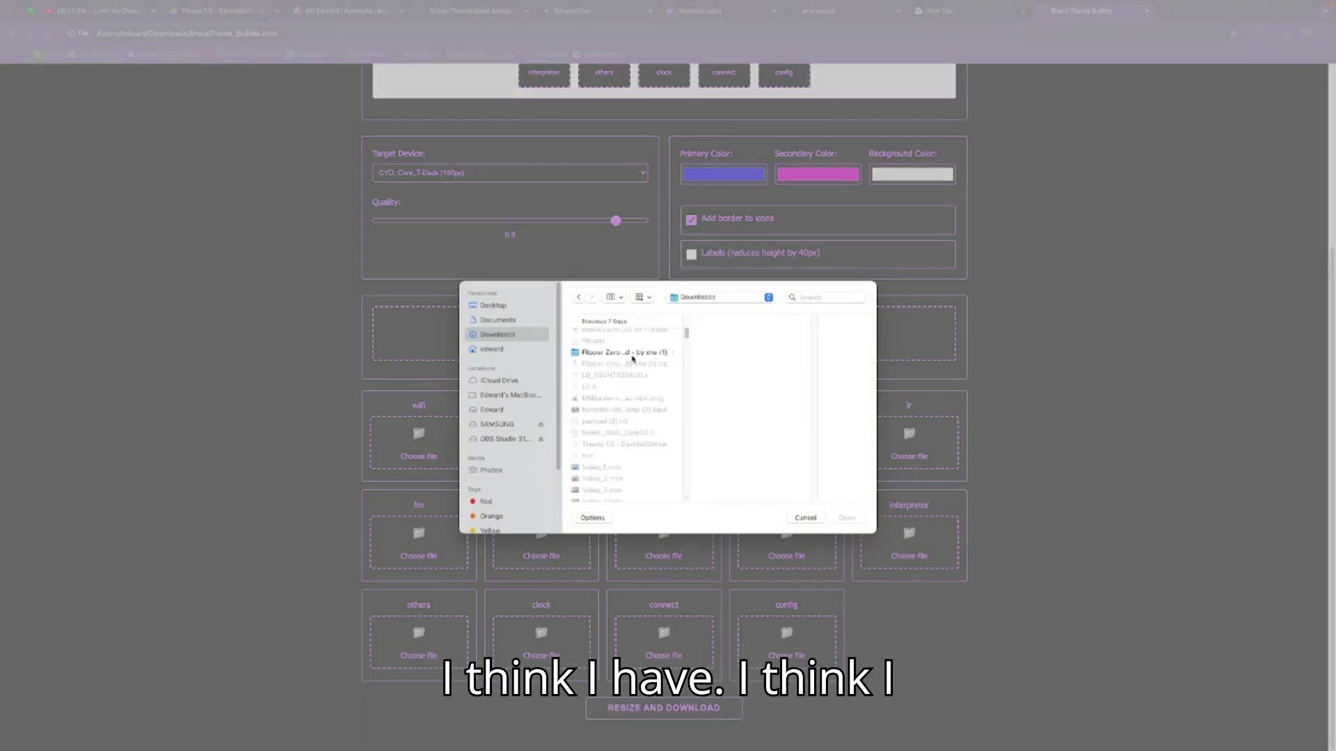
{"action": "left_click", "coordinate": [633, 353]}
{"action": "scroll", "coordinate": [508, 417], "scroll_direction": "down", "scroll_amount": 3}
{"action": "scroll", "coordinate": [672, 414], "scroll_direction": "down", "scroll_amount": 5}
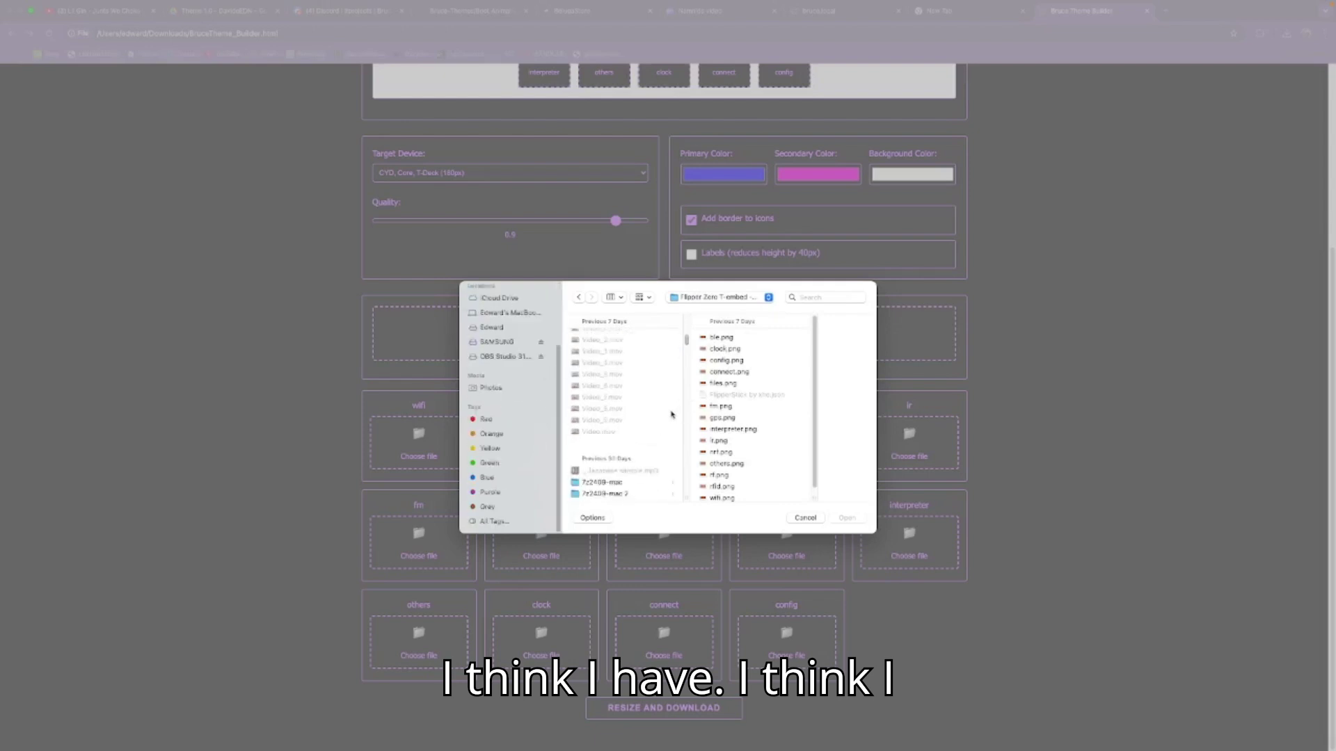
{"action": "scroll", "coordinate": [671, 415], "scroll_direction": "down", "scroll_amount": 8}
{"action": "scroll", "coordinate": [623, 413], "scroll_direction": "down", "scroll_amount": 2}
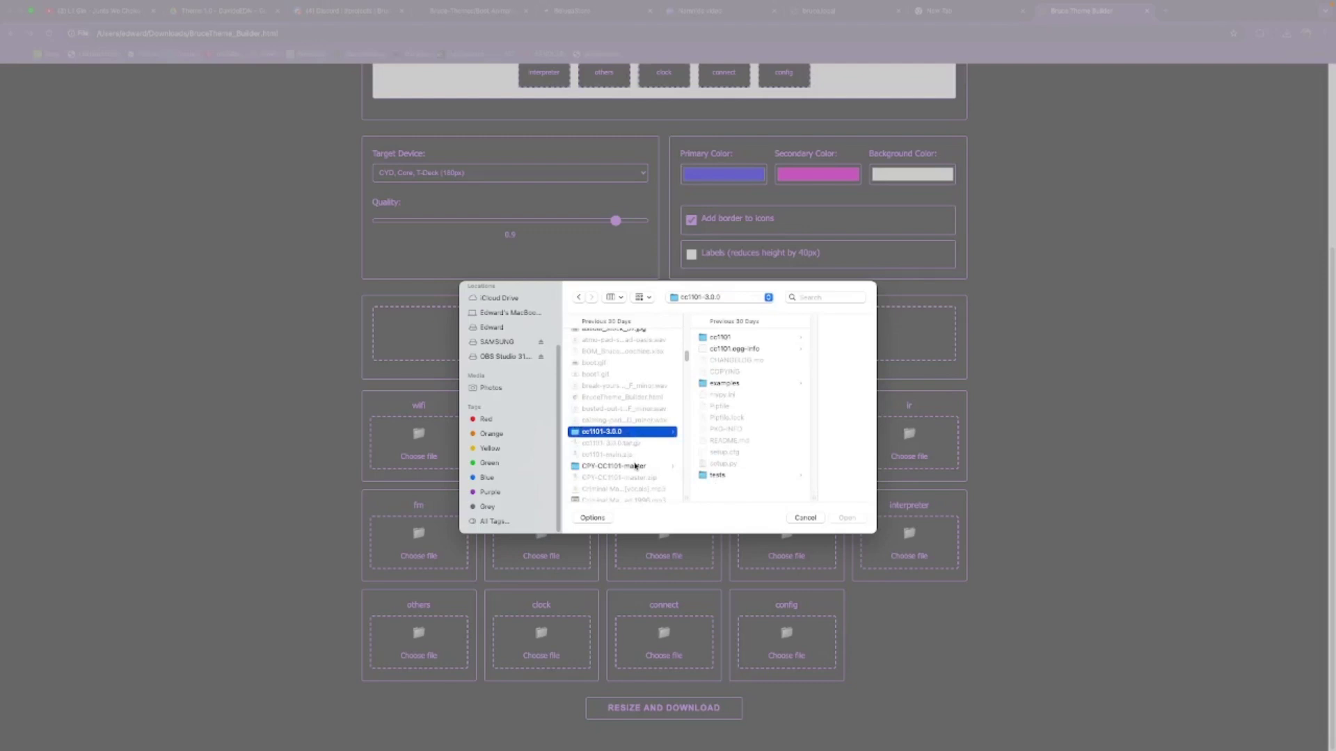
{"action": "left_click", "coordinate": [635, 466]}
{"action": "scroll", "coordinate": [635, 459], "scroll_direction": "down", "scroll_amount": 5}
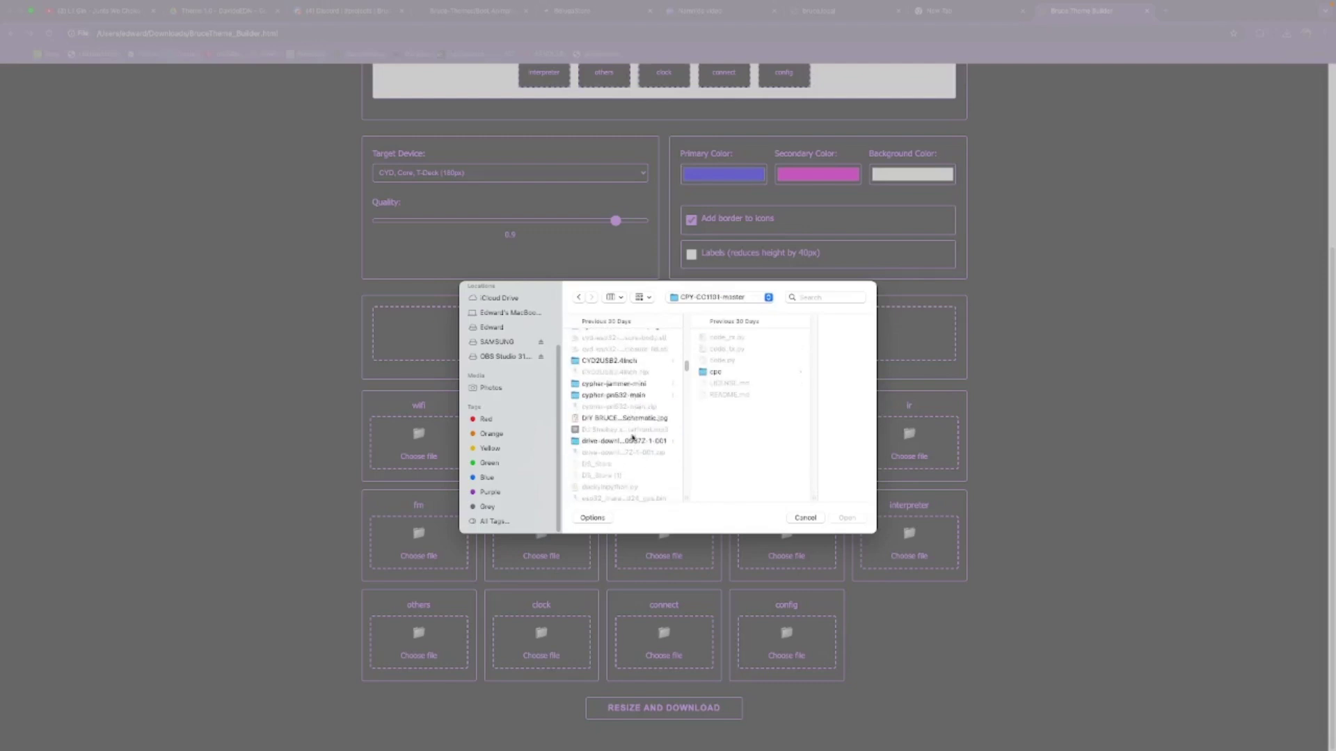
{"action": "left_click", "coordinate": [634, 442]}
{"action": "scroll", "coordinate": [634, 442], "scroll_direction": "down", "scroll_amount": 5}
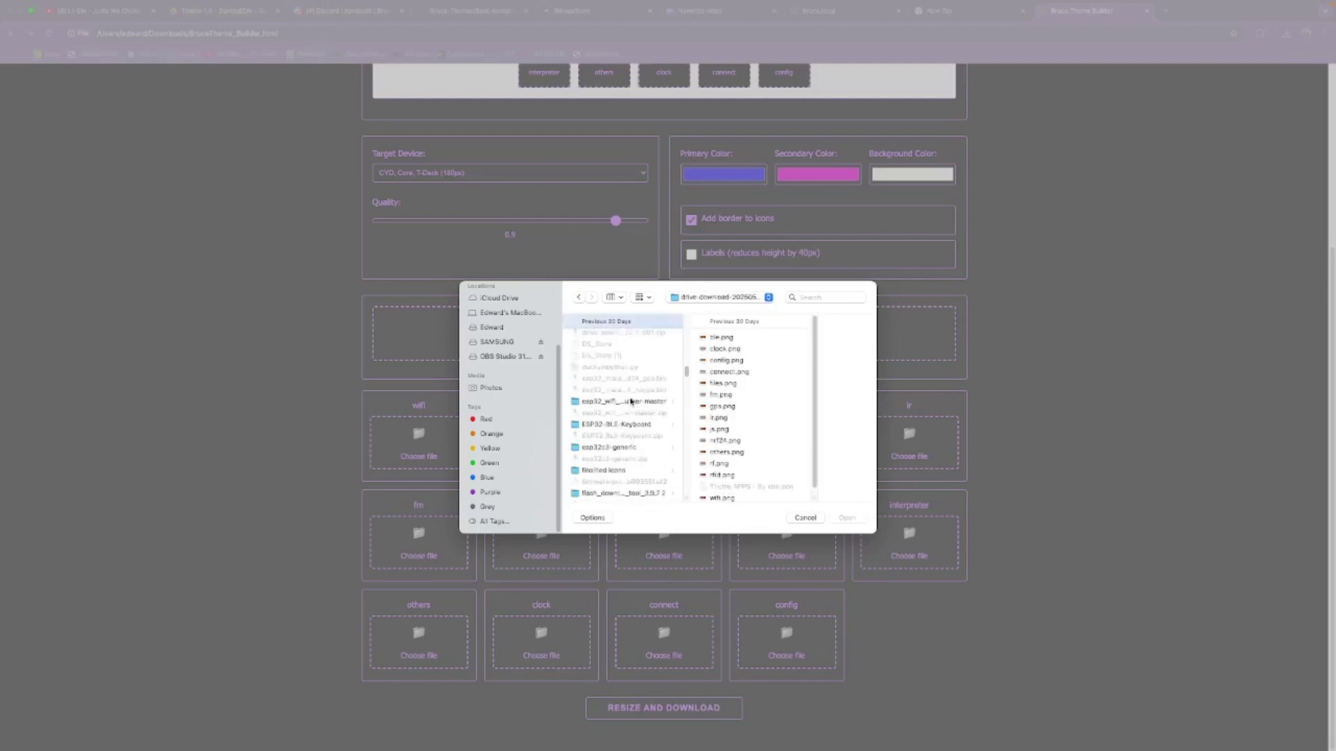
Load wifi-Photoroom (1).png from the finished icons folder into the wifi slot
{"action": "left_click", "coordinate": [631, 401]}
{"action": "left_click", "coordinate": [630, 471]}
{"action": "key", "text": "Right"}
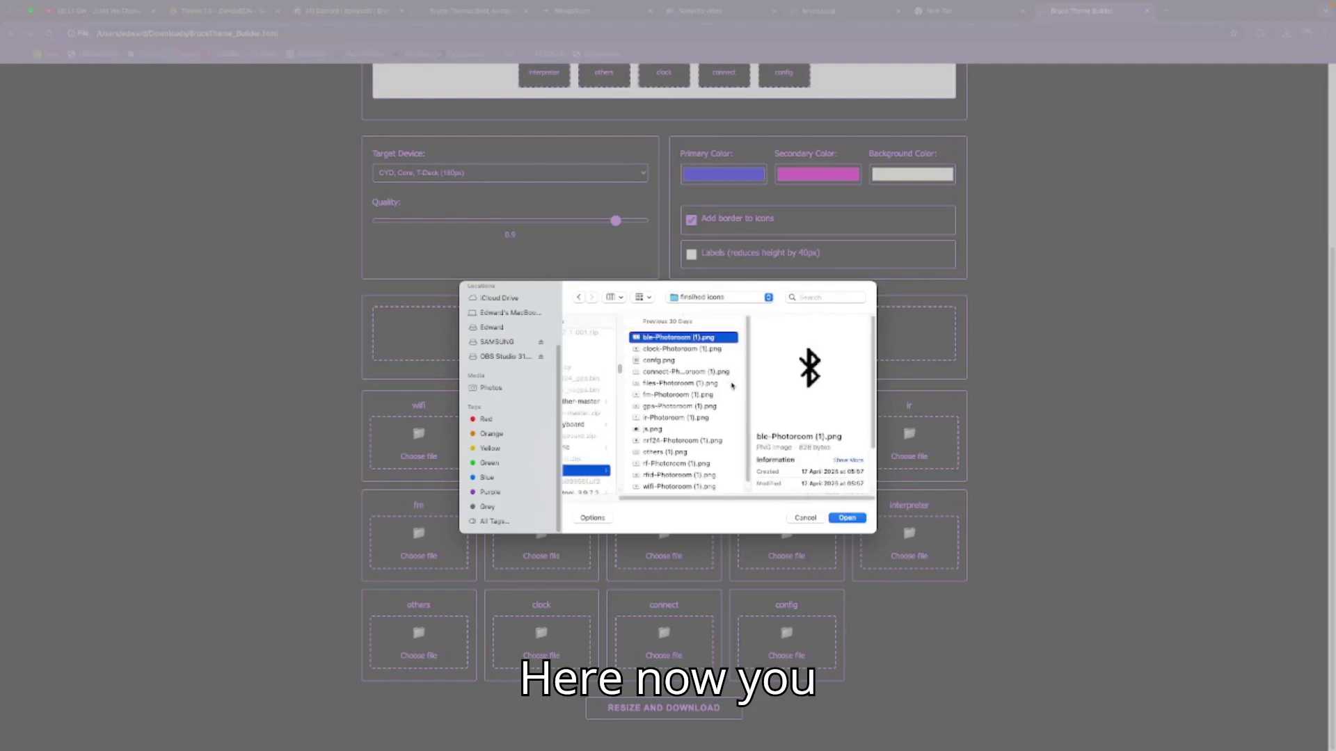
{"action": "scroll", "coordinate": [690, 382], "scroll_direction": "down", "scroll_amount": 1}
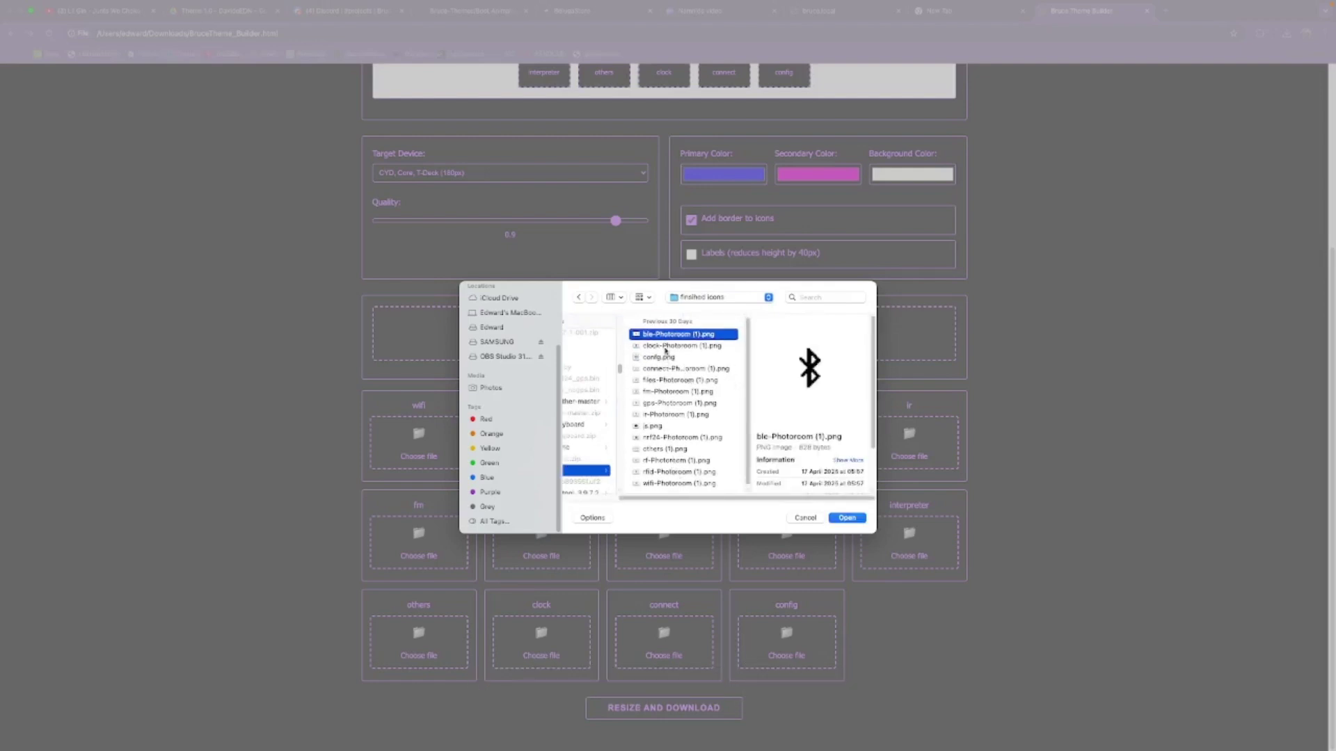
{"action": "left_click", "coordinate": [688, 483]}
{"action": "left_click", "coordinate": [850, 522]}
Load the matching icon images into the ble, rf and rfid slots
{"action": "left_click", "coordinate": [557, 447]}
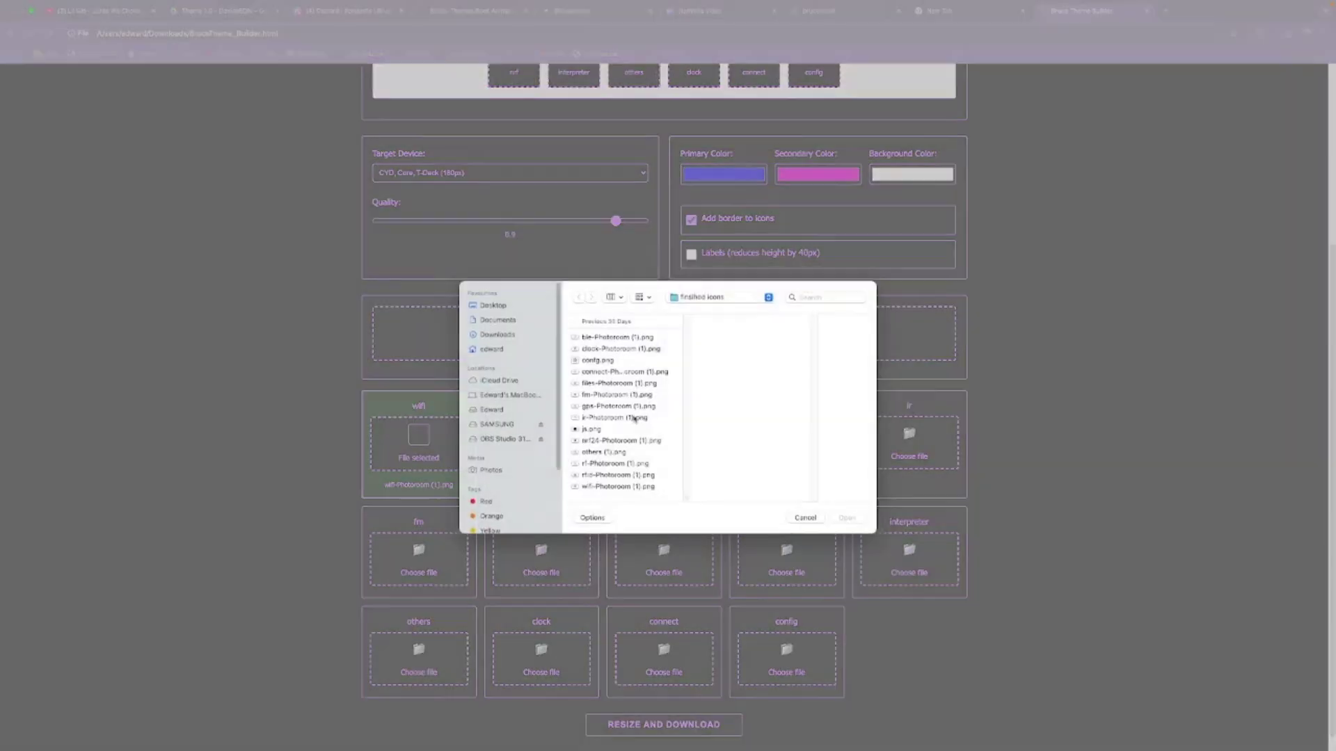
{"action": "left_click", "coordinate": [633, 339]}
{"action": "left_click", "coordinate": [845, 519]}
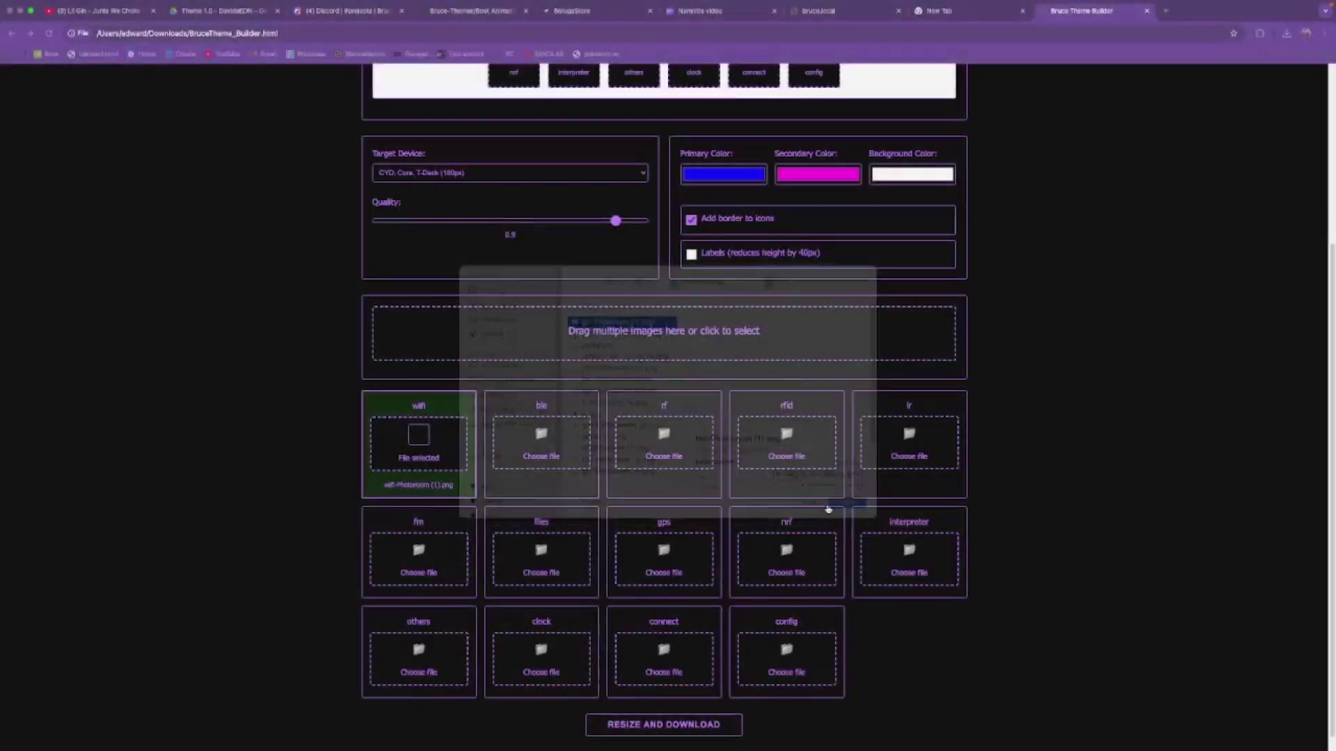
{"action": "left_click", "coordinate": [629, 351]}
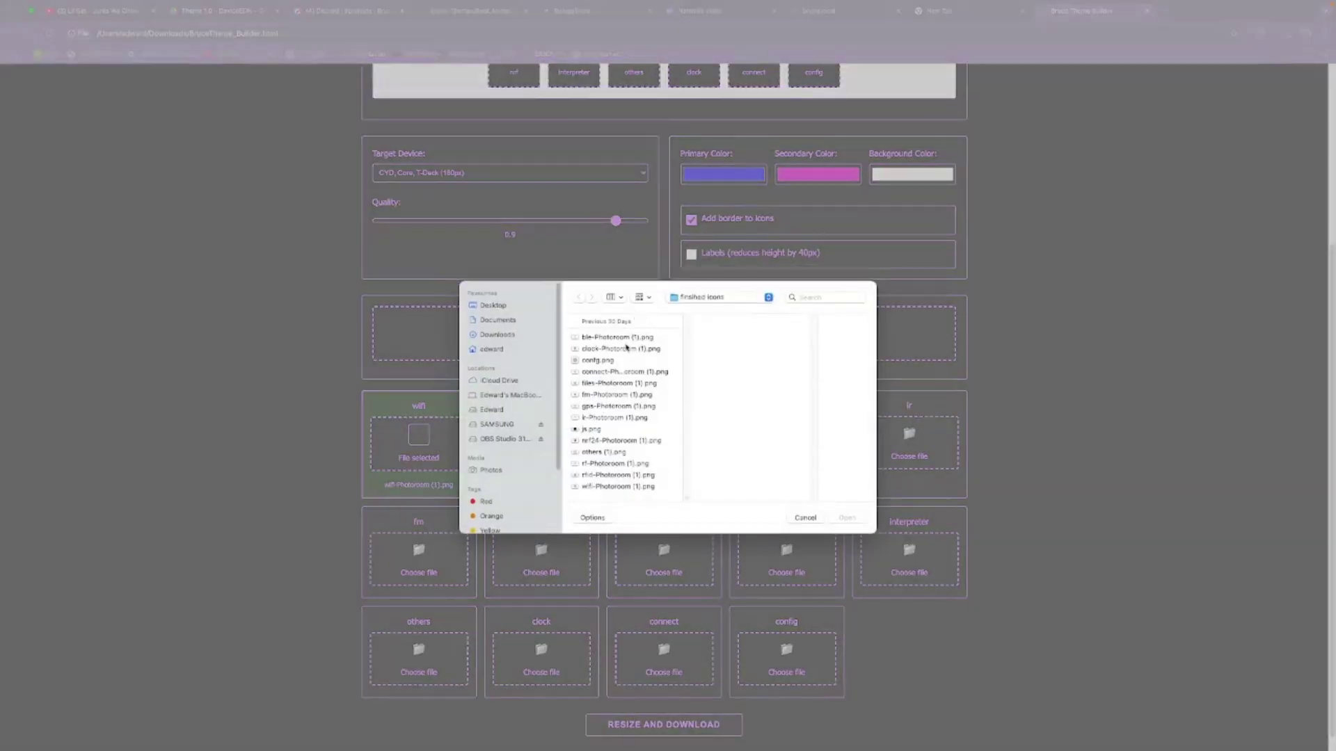
{"action": "left_click", "coordinate": [605, 463]}
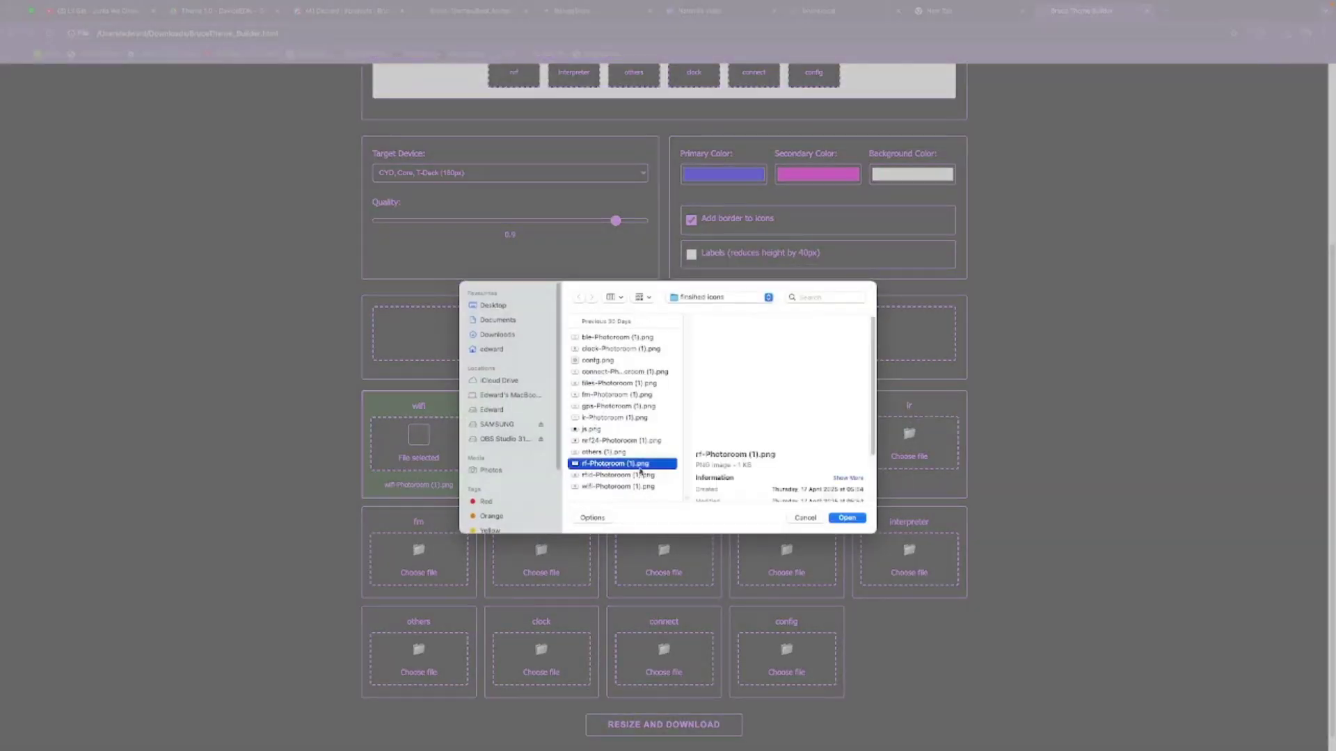
{"action": "left_click", "coordinate": [846, 519]}
{"action": "left_click", "coordinate": [628, 352]}
{"action": "left_click", "coordinate": [606, 475]}
{"action": "left_click", "coordinate": [846, 518]}
Load the matching icon images into the ir, fm and files slots
{"action": "left_click", "coordinate": [626, 418]}
{"action": "double_click", "coordinate": [612, 420]}
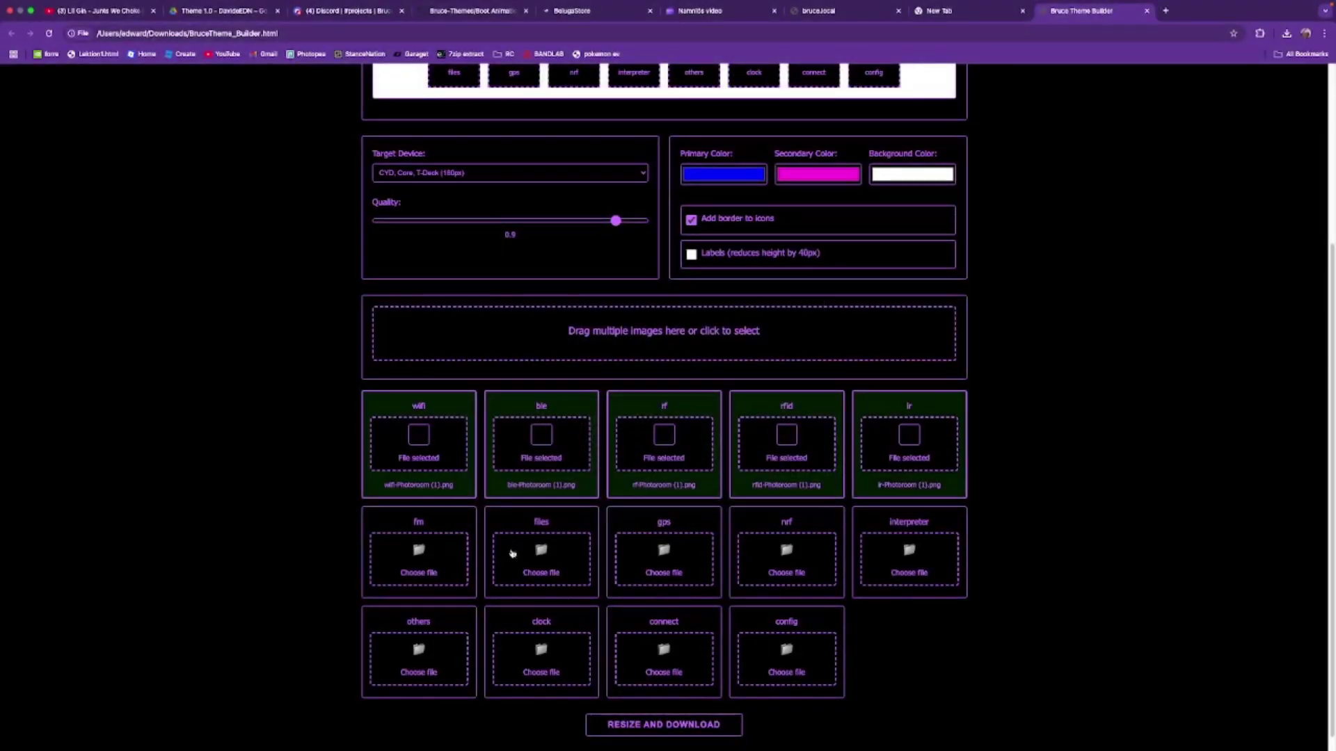
{"action": "left_click", "coordinate": [512, 553]}
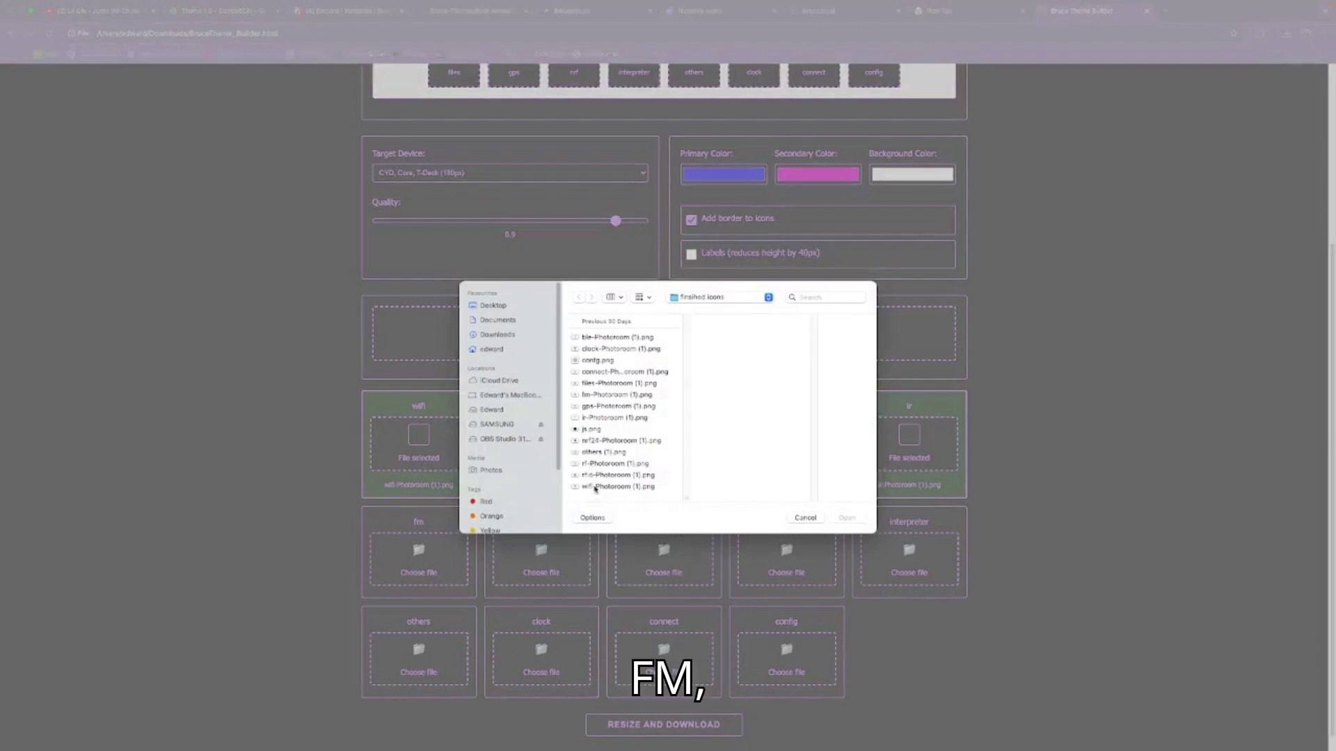
{"action": "left_click", "coordinate": [607, 406]}
{"action": "double_click", "coordinate": [604, 395]}
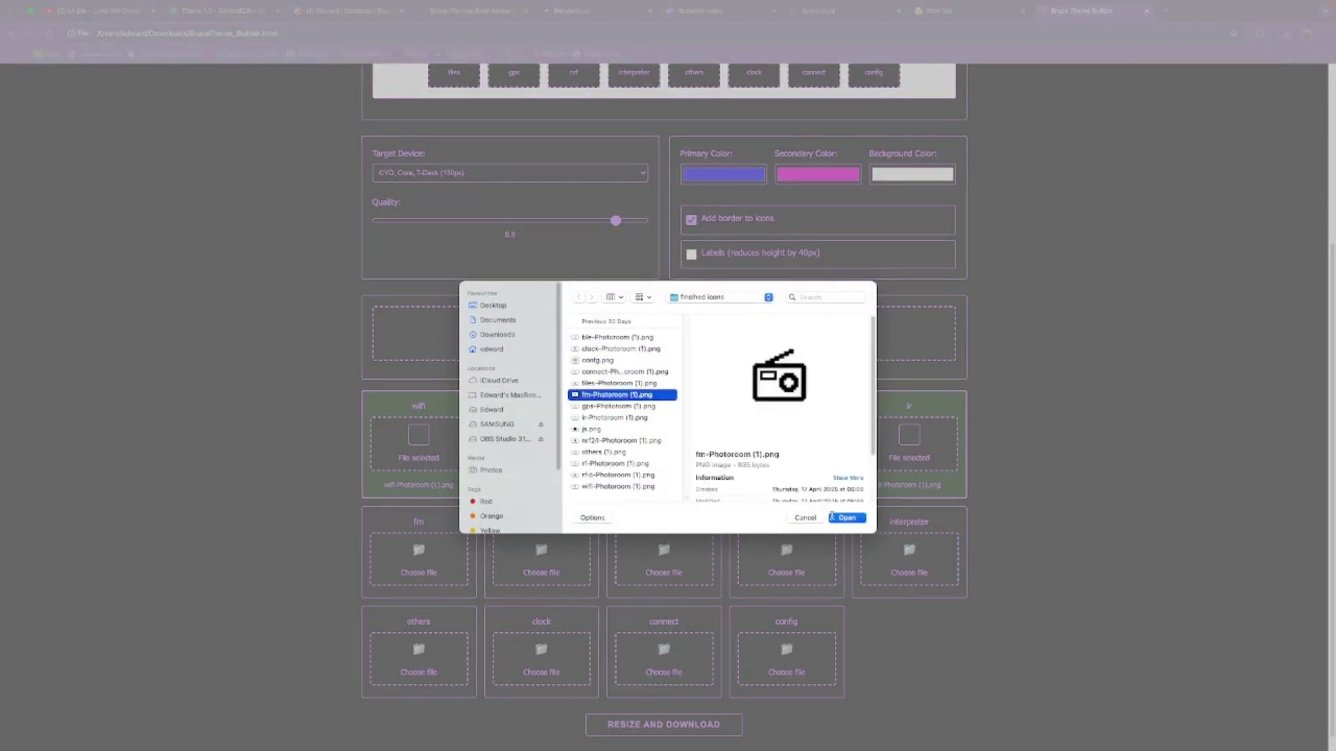
{"action": "left_click", "coordinate": [541, 619]}
{"action": "double_click", "coordinate": [643, 383]}
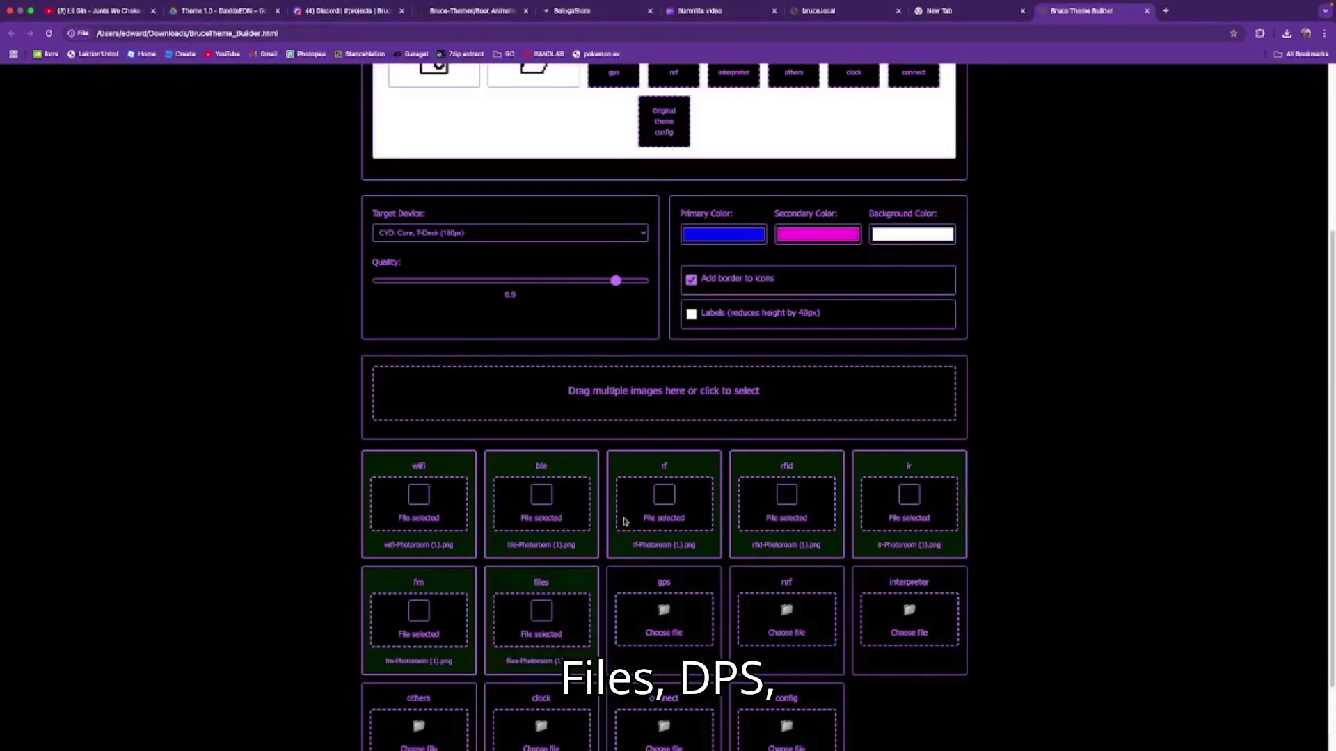
Load the gps and nrf24 images, and js.png into the interpreter slot
{"action": "left_click", "coordinate": [663, 619]}
{"action": "left_click", "coordinate": [613, 406]}
{"action": "left_click", "coordinate": [847, 518]}
{"action": "left_click", "coordinate": [786, 618]}
{"action": "left_click", "coordinate": [619, 441]}
{"action": "left_click", "coordinate": [847, 518]}
{"action": "left_click", "coordinate": [907, 615]}
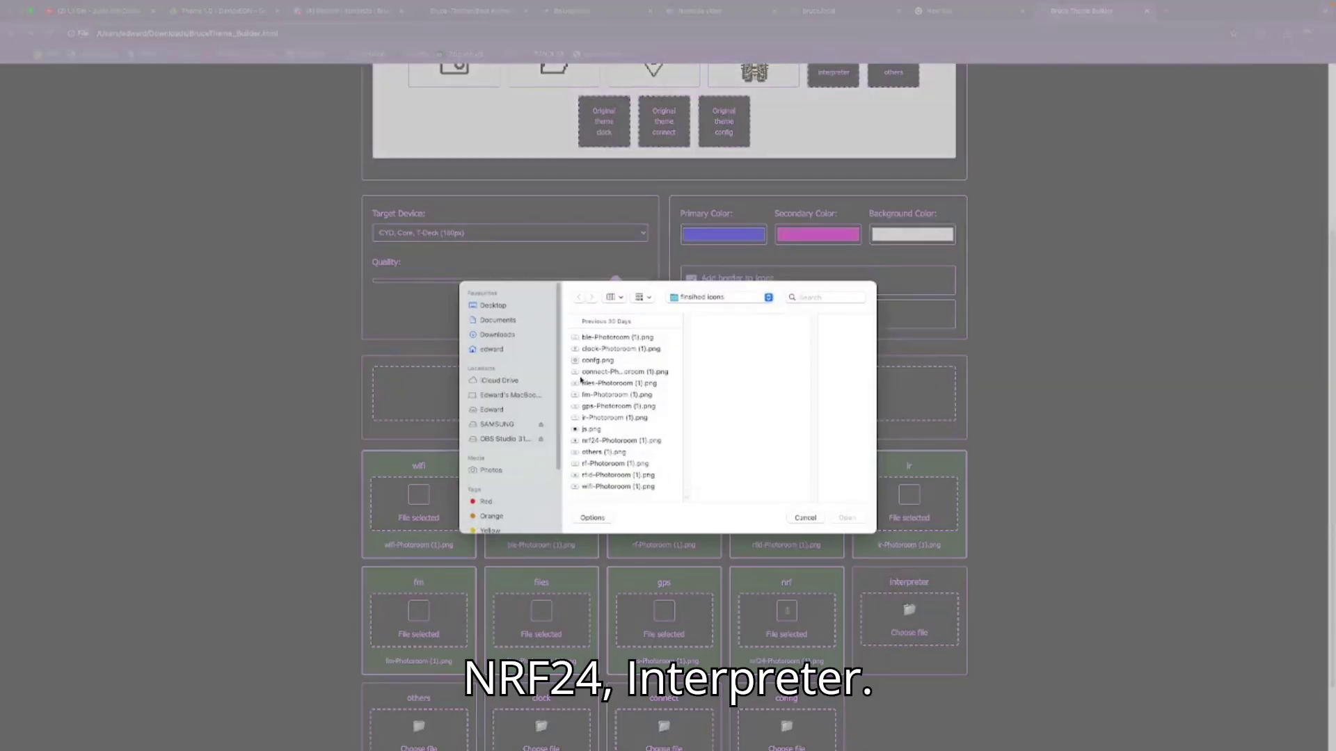
{"action": "left_click", "coordinate": [591, 430]}
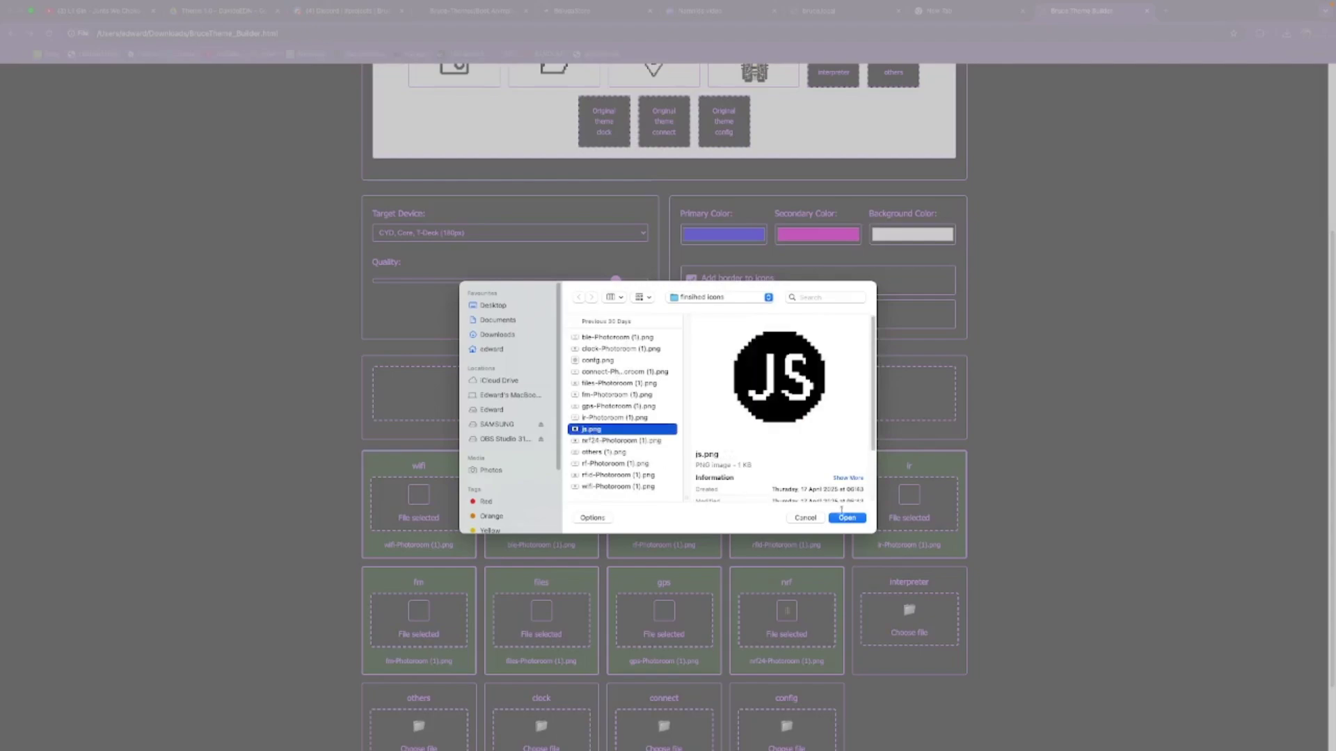
{"action": "left_click", "coordinate": [847, 518]}
Load the matching icon images into the others and clock slots
{"action": "scroll", "coordinate": [765, 557], "scroll_direction": "down", "scroll_amount": 2}
{"action": "left_click", "coordinate": [395, 630]}
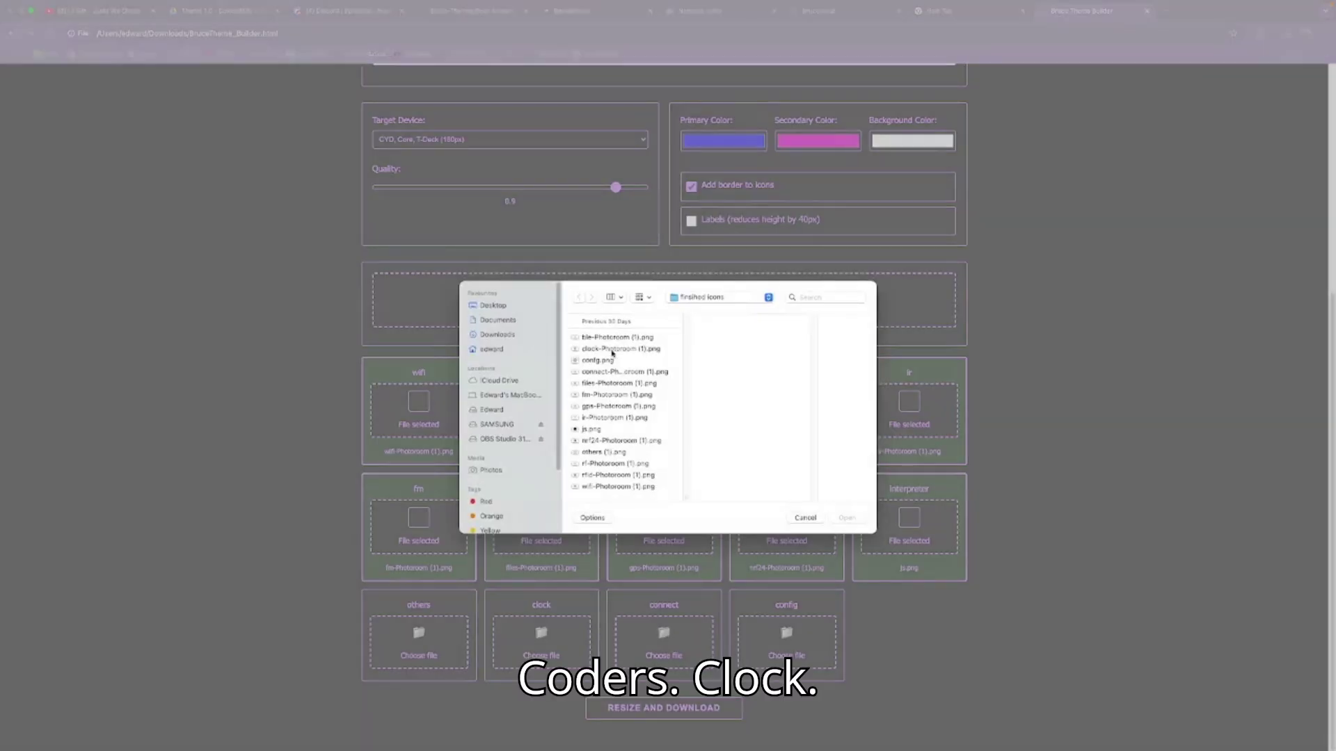
{"action": "left_click", "coordinate": [603, 452]}
{"action": "left_click", "coordinate": [846, 517]}
{"action": "left_click", "coordinate": [541, 634]}
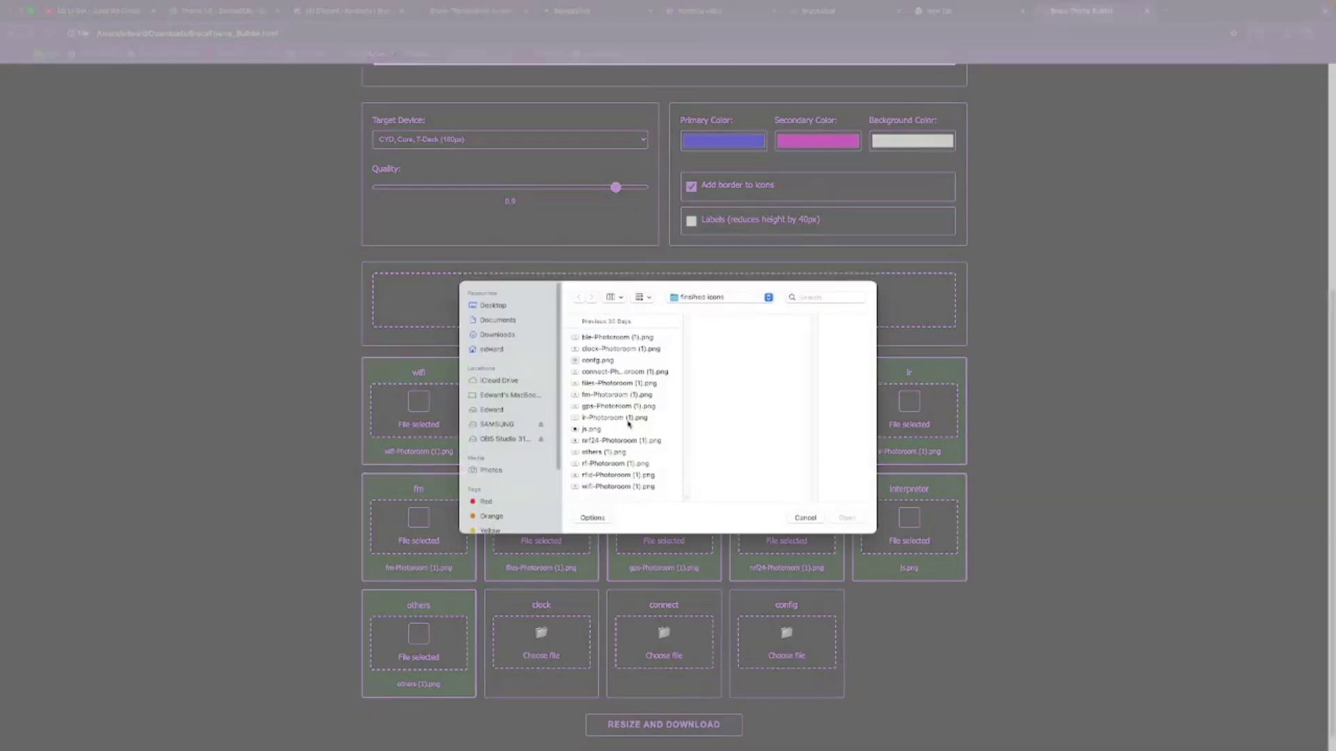
{"action": "left_click", "coordinate": [604, 349]}
{"action": "left_click", "coordinate": [846, 518]}
Load the connect image and config.png into the connect and config slots
{"action": "left_click", "coordinate": [664, 634]}
{"action": "left_click", "coordinate": [598, 361]}
{"action": "left_click", "coordinate": [608, 371]}
{"action": "left_click", "coordinate": [847, 517]}
{"action": "left_click", "coordinate": [787, 634]}
{"action": "left_click", "coordinate": [598, 361]}
{"action": "left_click", "coordinate": [847, 517]}
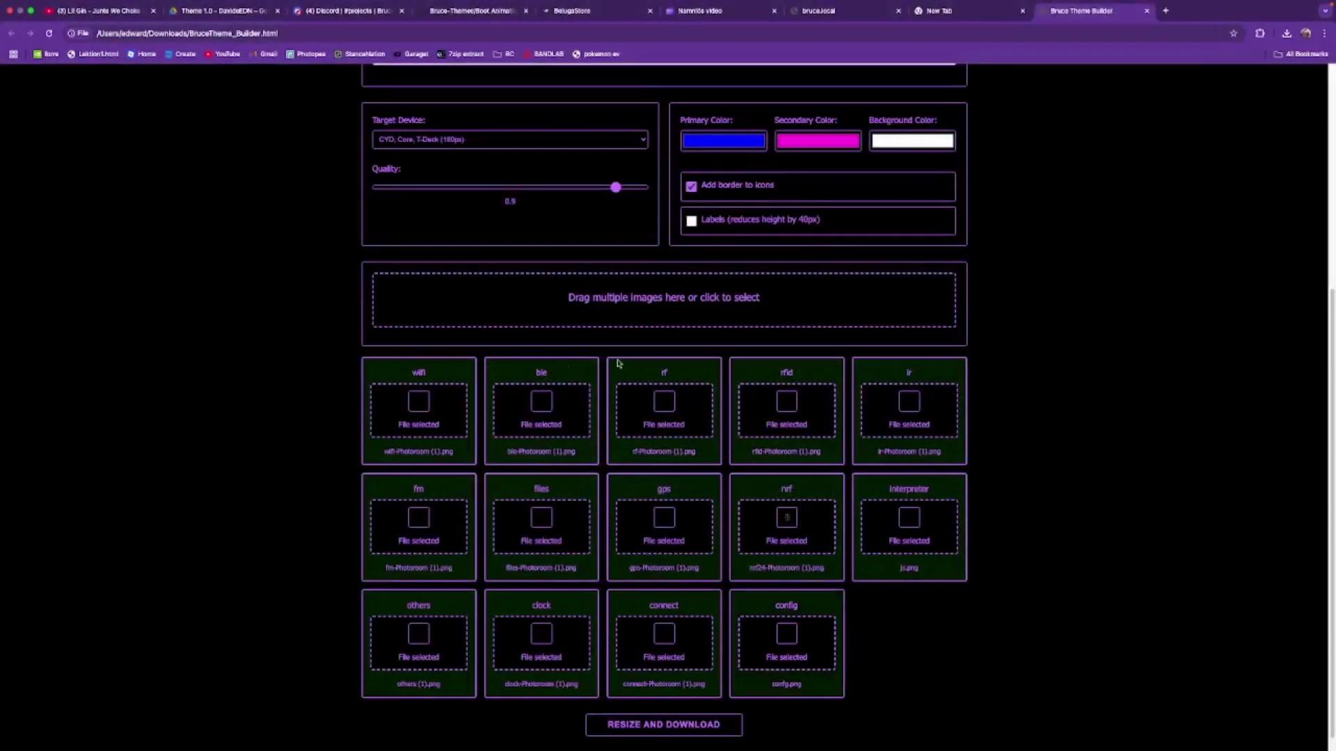
Uncheck 'Add border to icons' and enable 'Labels (reduces height by 40px)'
{"action": "scroll", "coordinate": [671, 317], "scroll_direction": "up", "scroll_amount": 5}
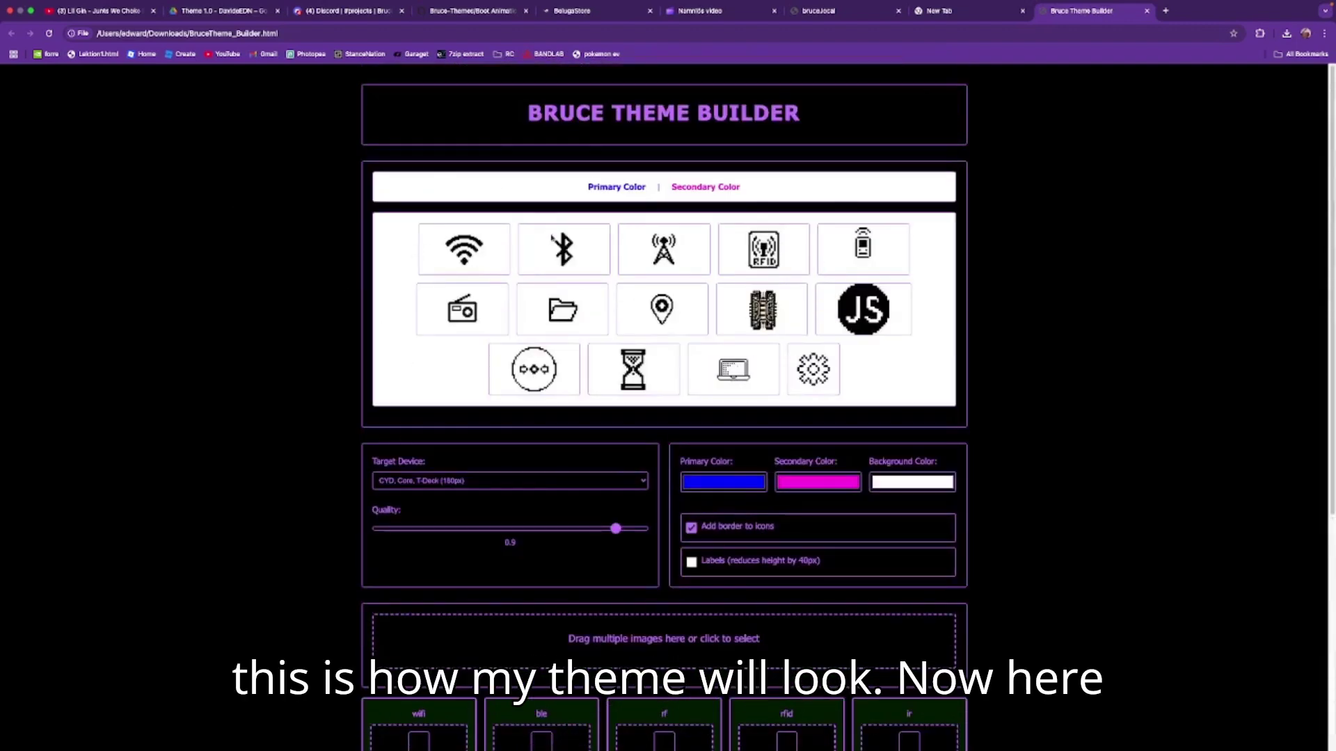
{"action": "scroll", "coordinate": [456, 495], "scroll_direction": "down", "scroll_amount": 3}
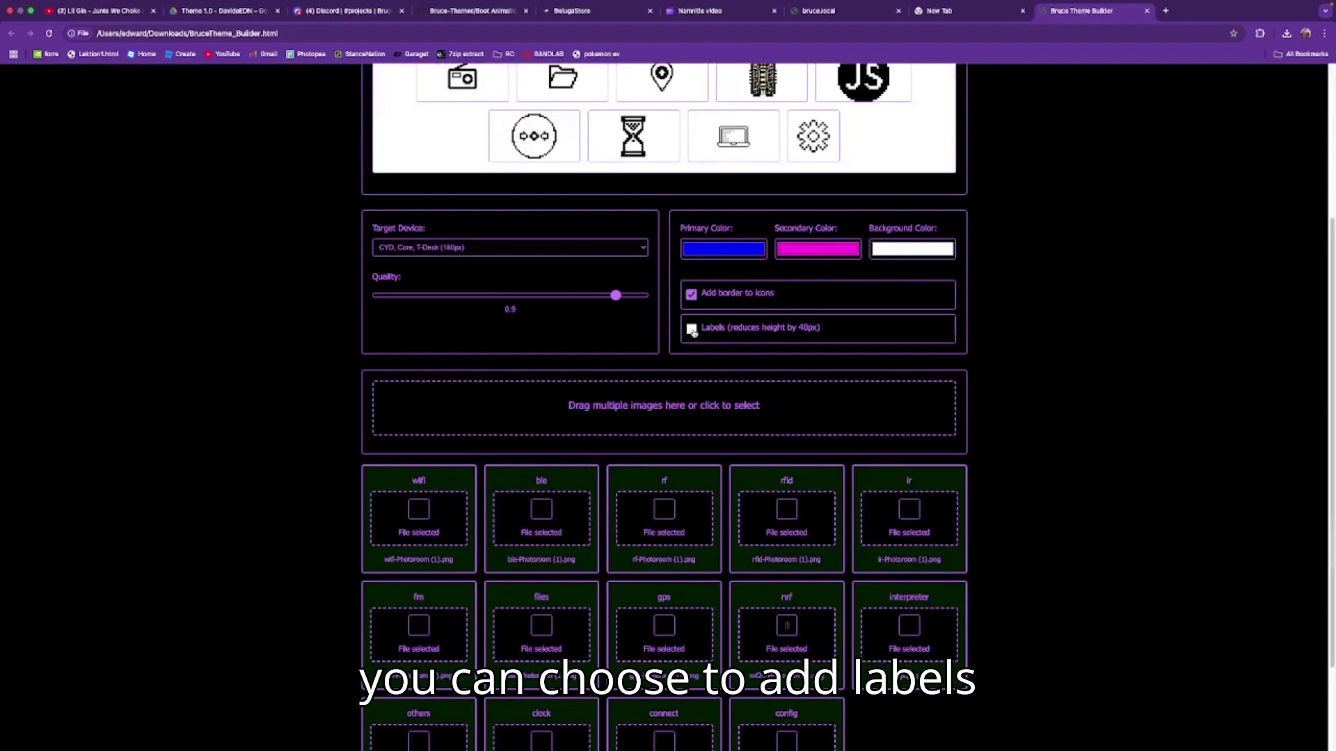
{"action": "left_click", "coordinate": [692, 329]}
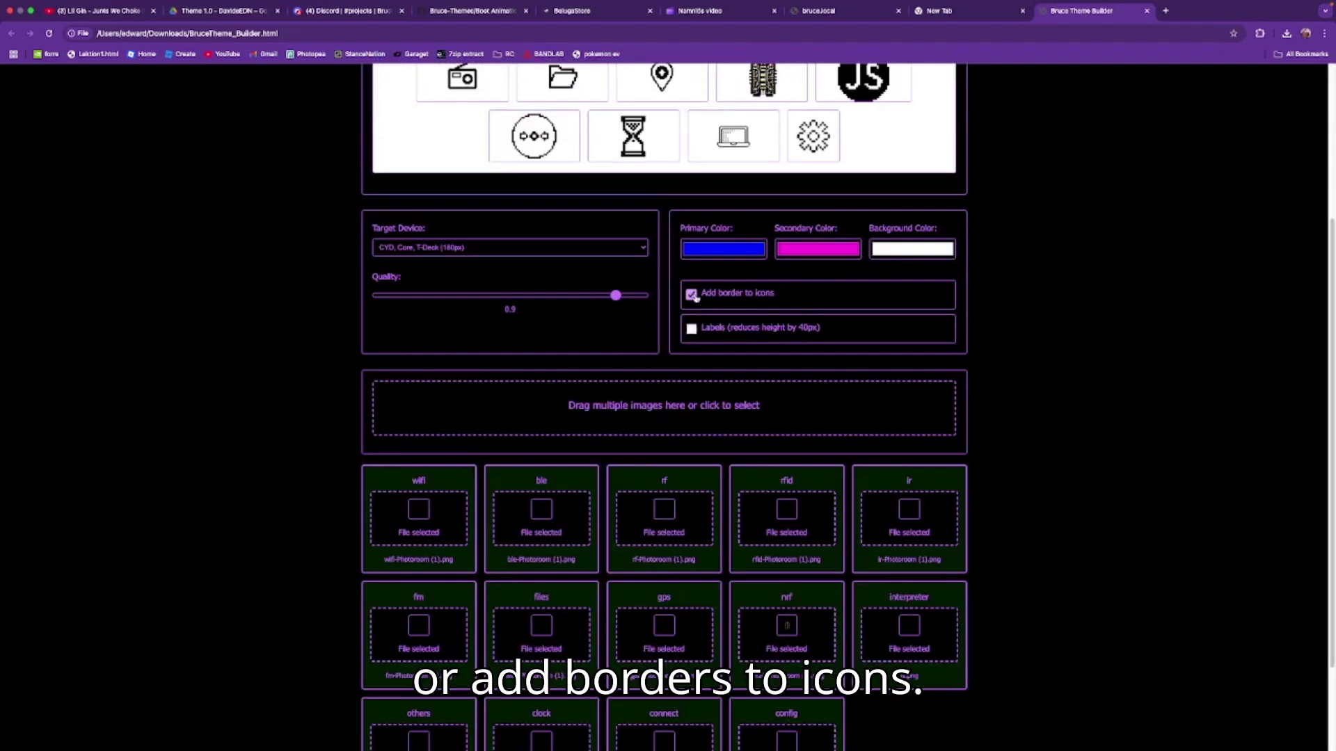
{"action": "left_click", "coordinate": [691, 295]}
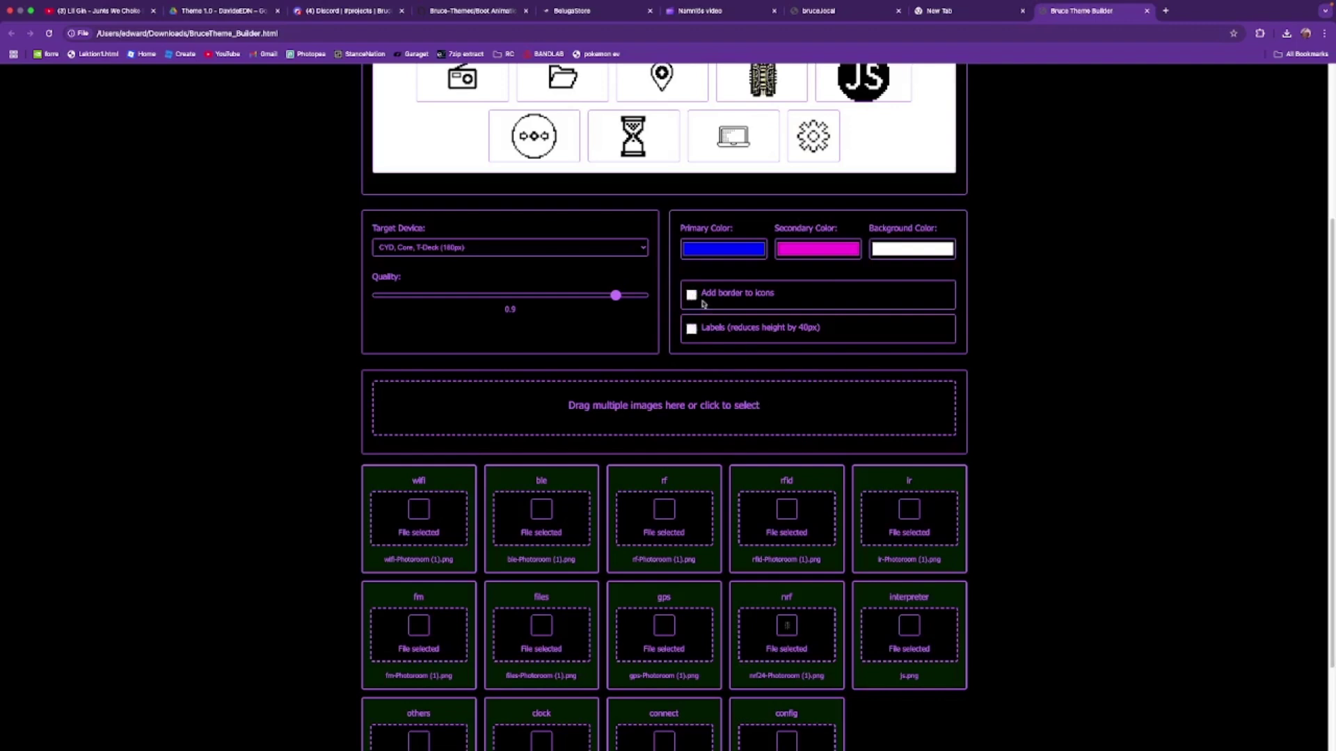
{"action": "left_click", "coordinate": [692, 330]}
{"action": "scroll", "coordinate": [737, 411], "scroll_direction": "up", "scroll_amount": 3}
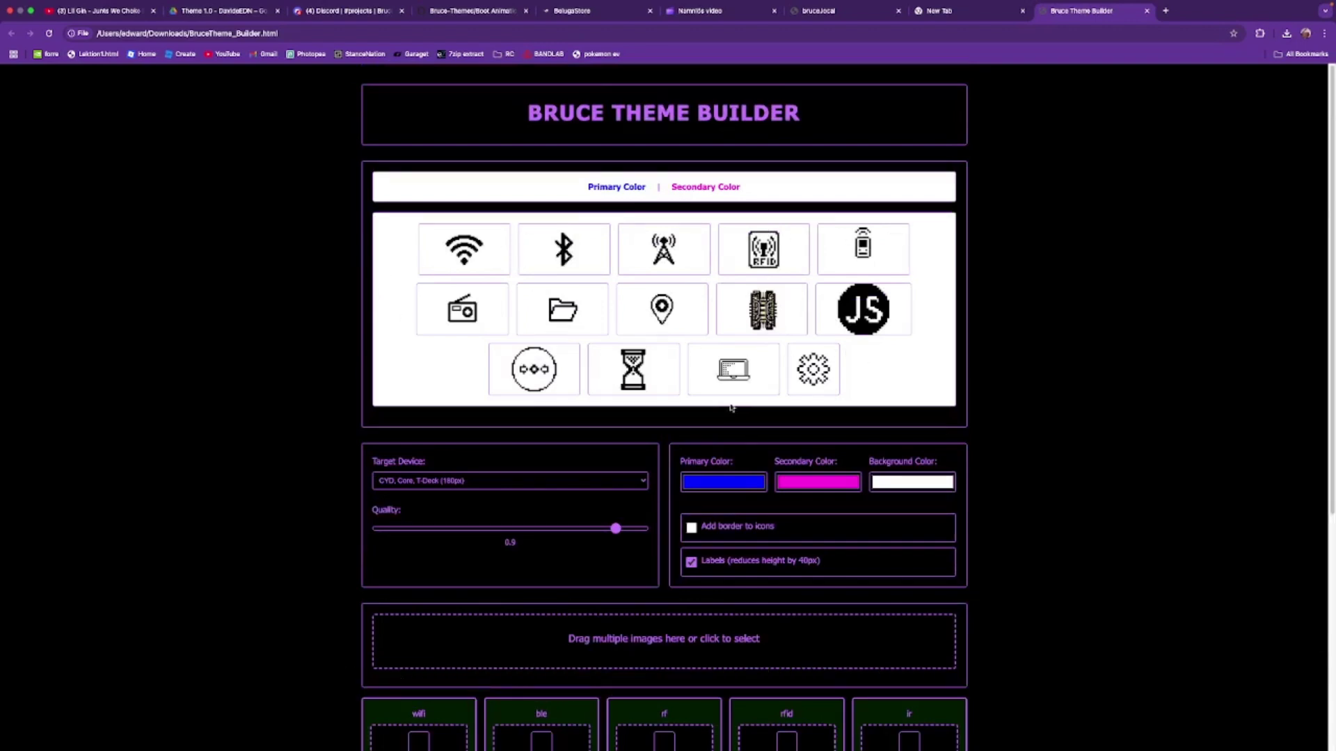
{"action": "scroll", "coordinate": [790, 453], "scroll_direction": "down", "scroll_amount": 5}
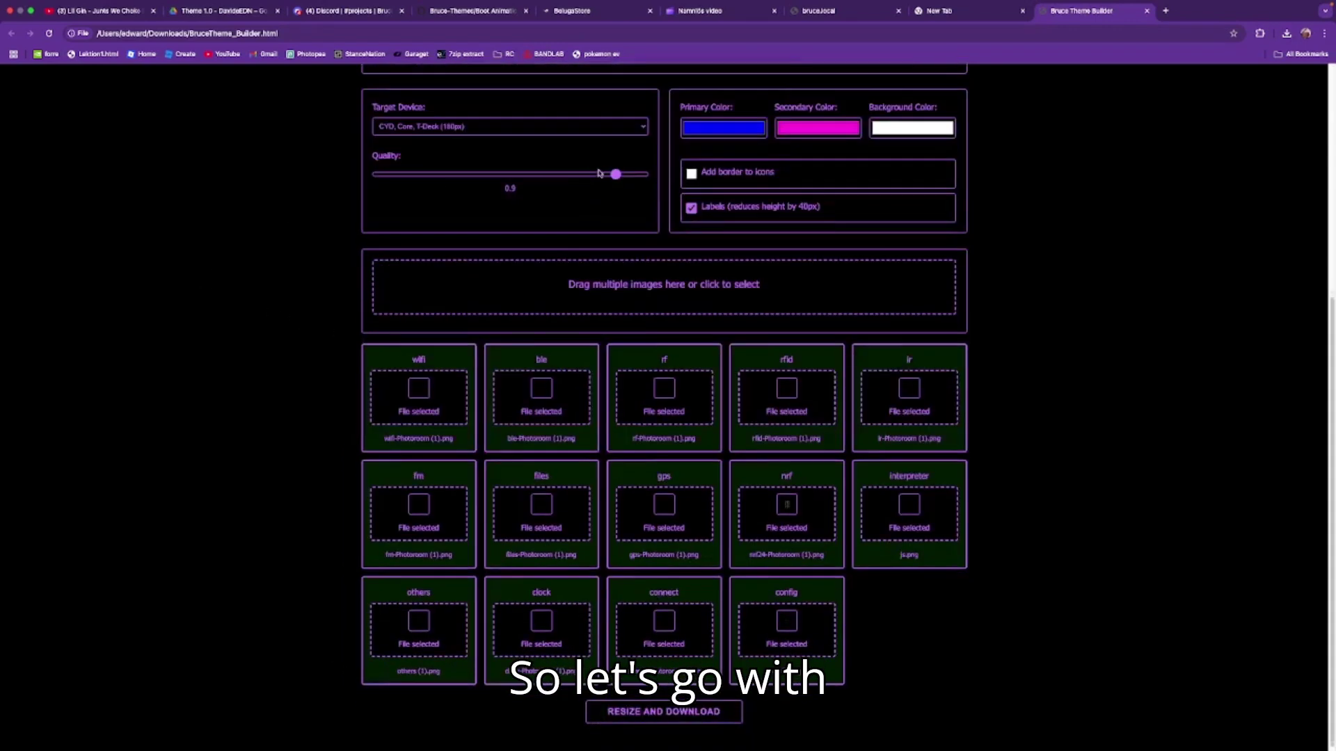
Download the theme as theme (3).zip and browse the extracted Theme_454 files in Finder
{"action": "scroll", "coordinate": [668, 446], "scroll_direction": "down", "scroll_amount": 1}
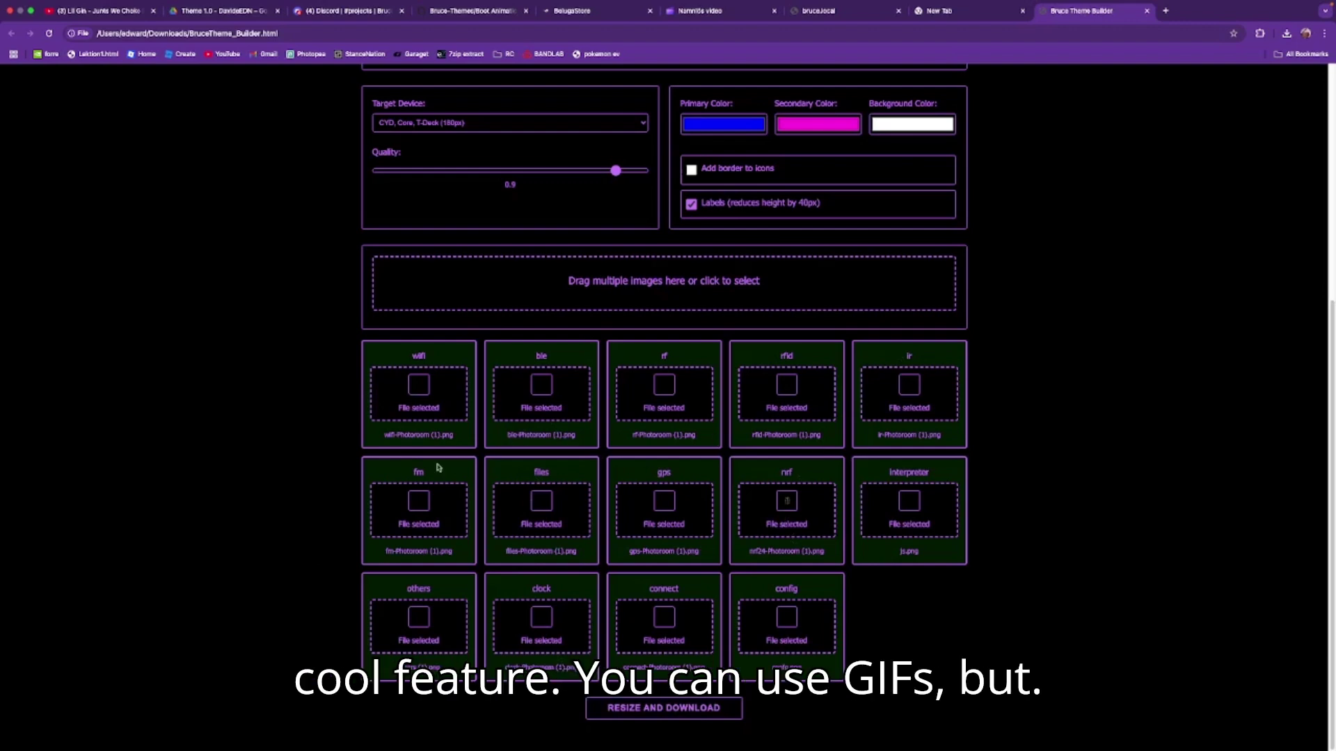
{"action": "left_click", "coordinate": [674, 719]}
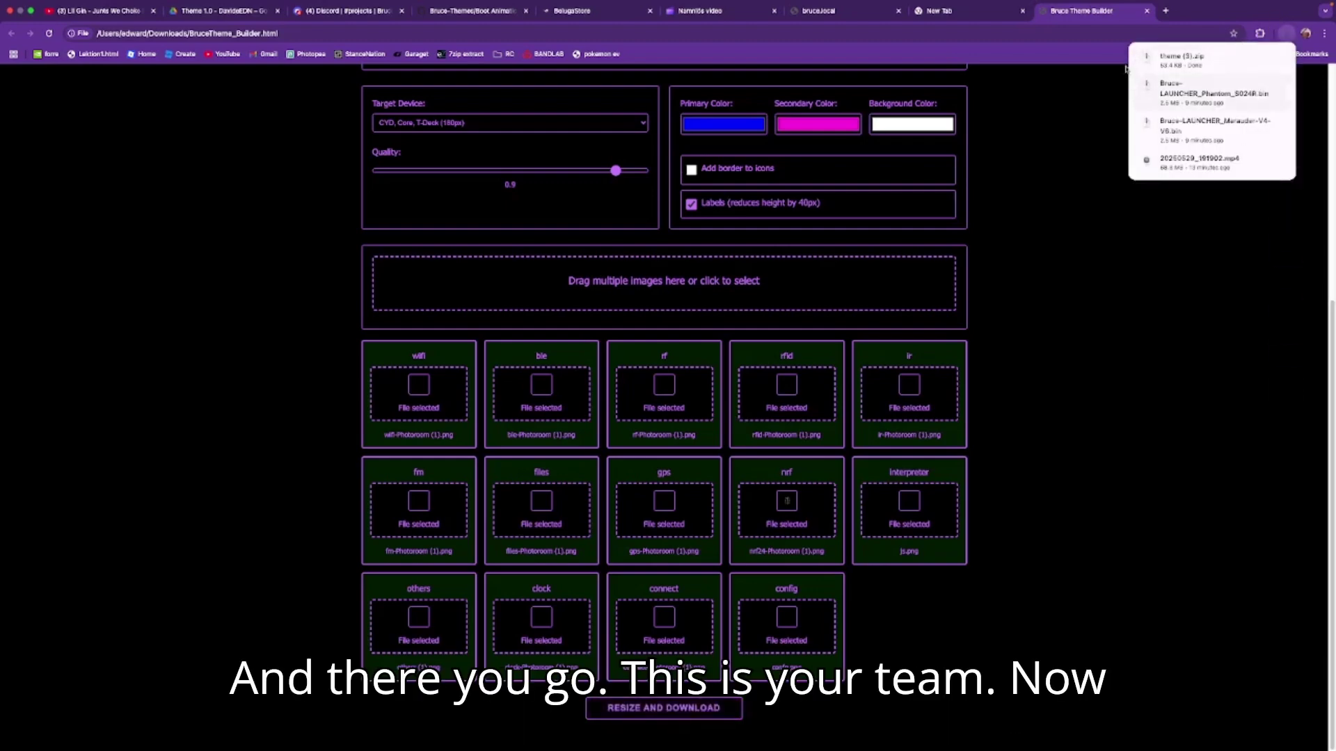
{"action": "left_click", "coordinate": [1178, 62]}
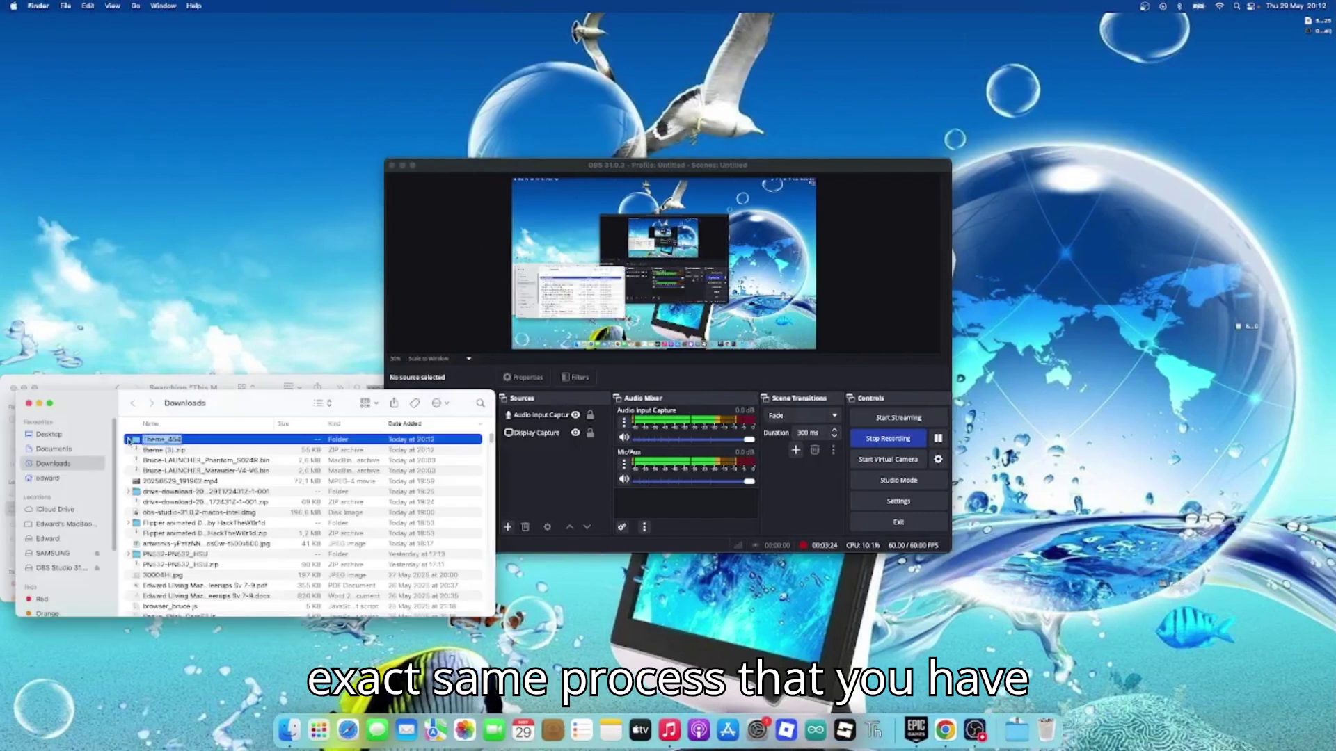
{"action": "left_click", "coordinate": [130, 440]}
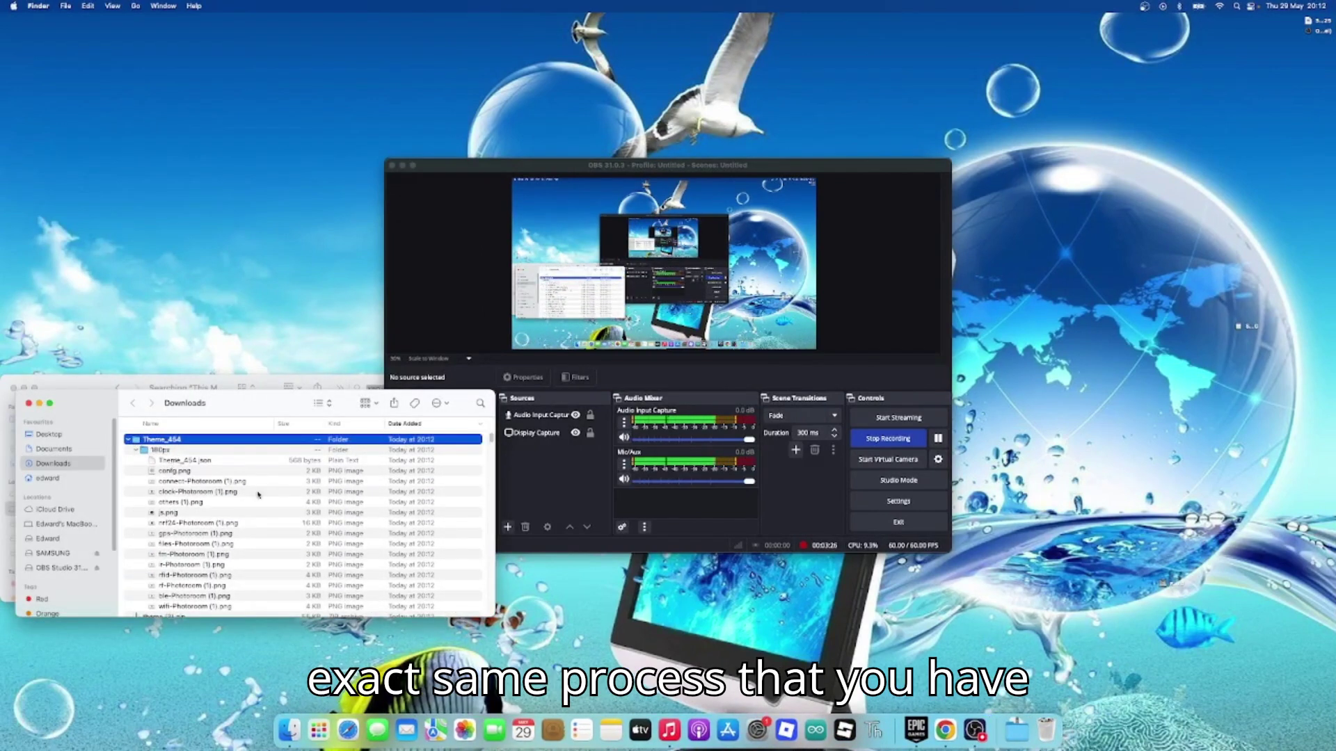
{"action": "left_click", "coordinate": [136, 450]}
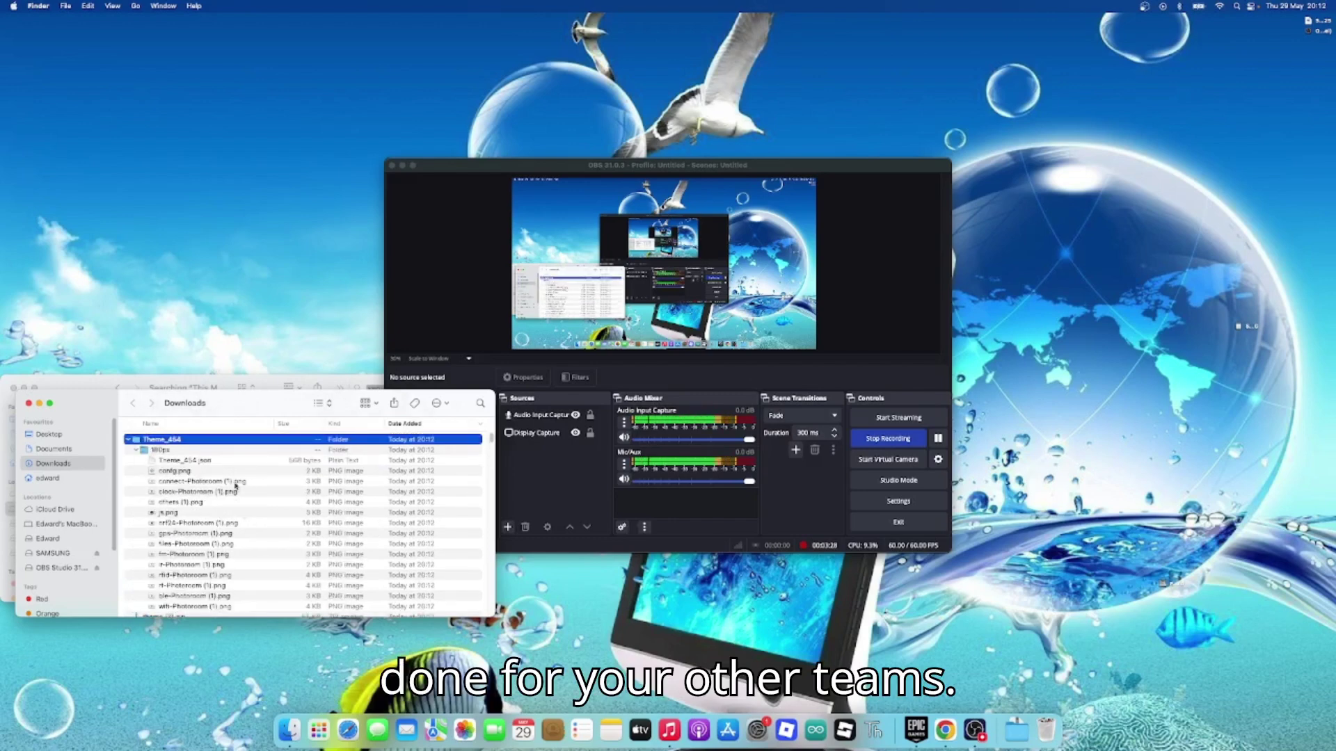